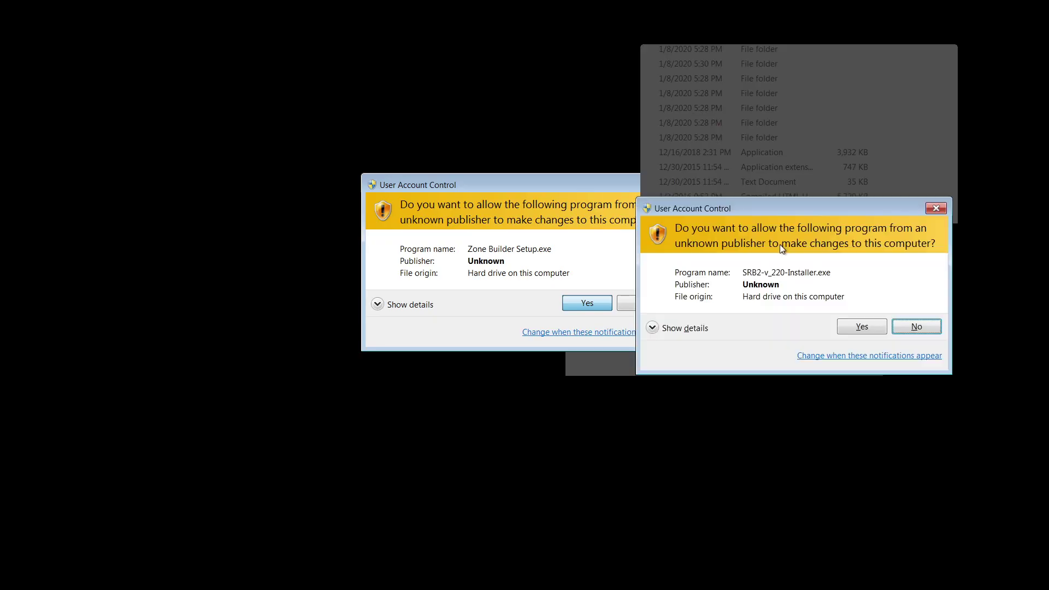
- Allow SRB2-v_220-Installer.exe to make changes and extract its files to C:\Users\Win7\Documents\SRB2\
click(874, 329)
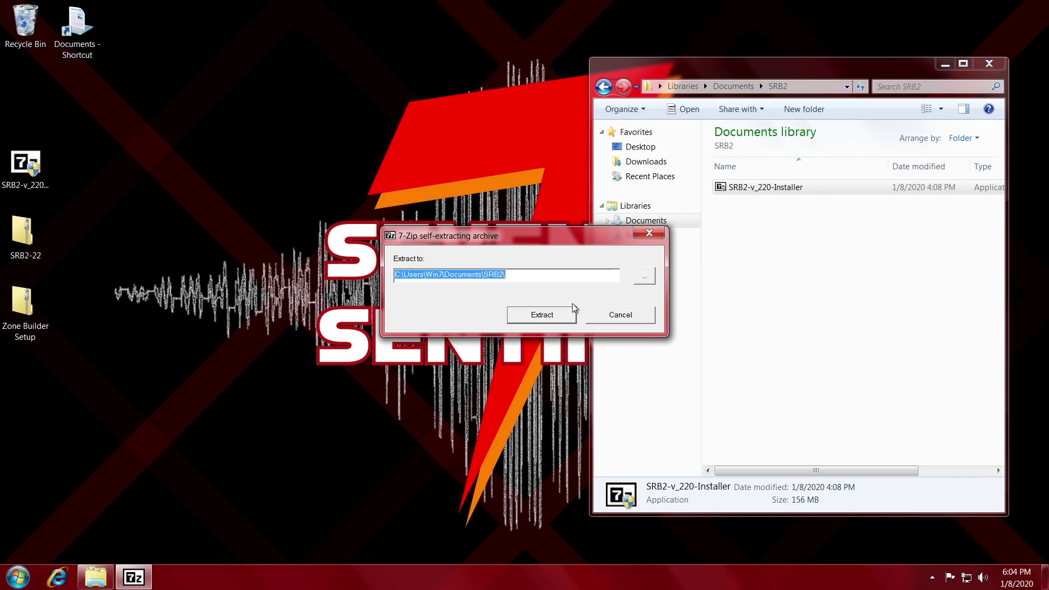
click(650, 280)
scroll(616, 339, down, 3)
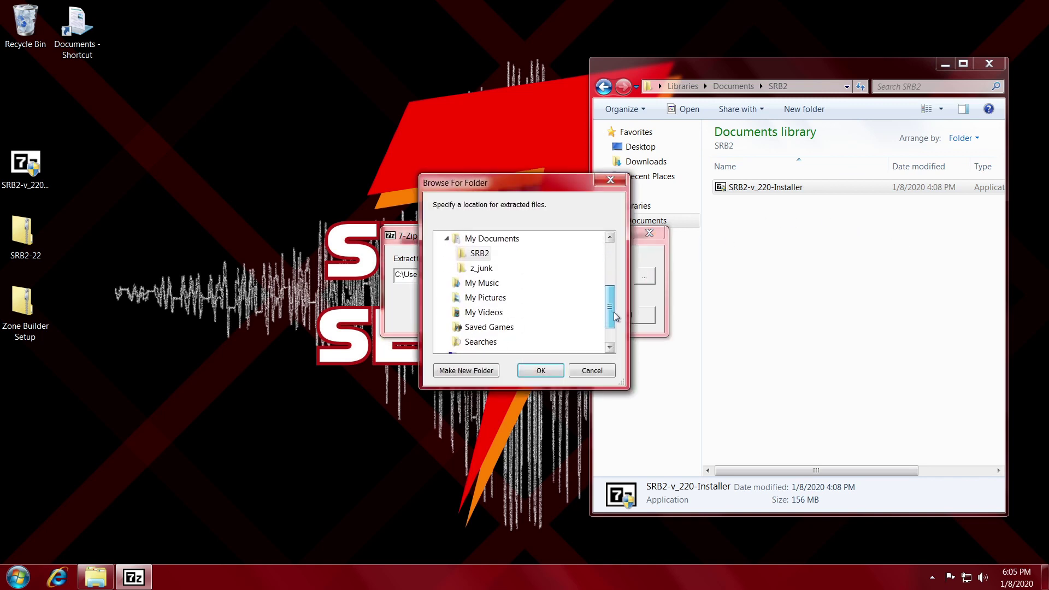
scroll(616, 339, up, 5)
click(592, 370)
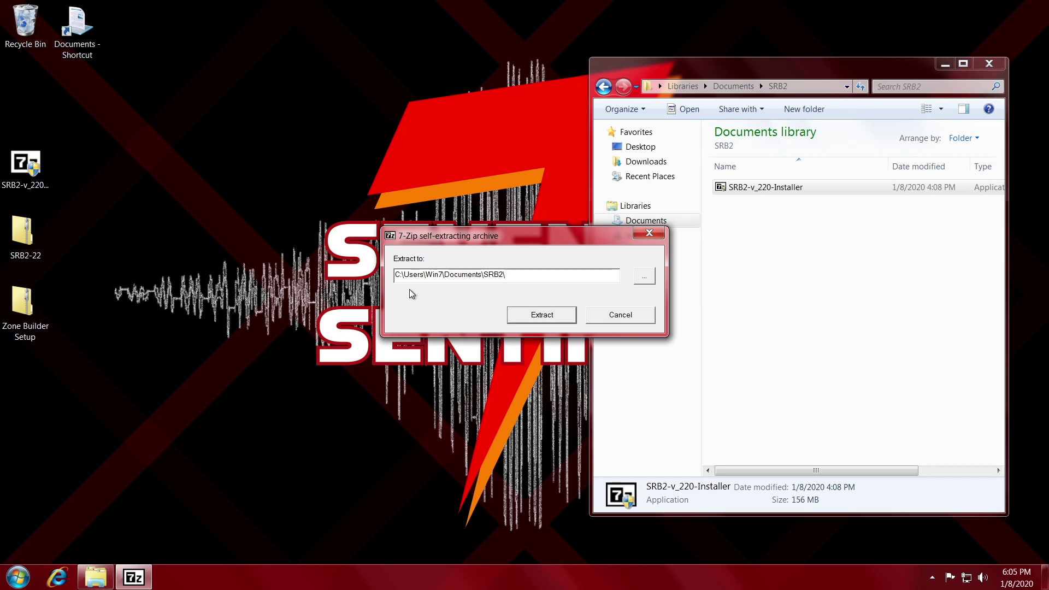
click(549, 318)
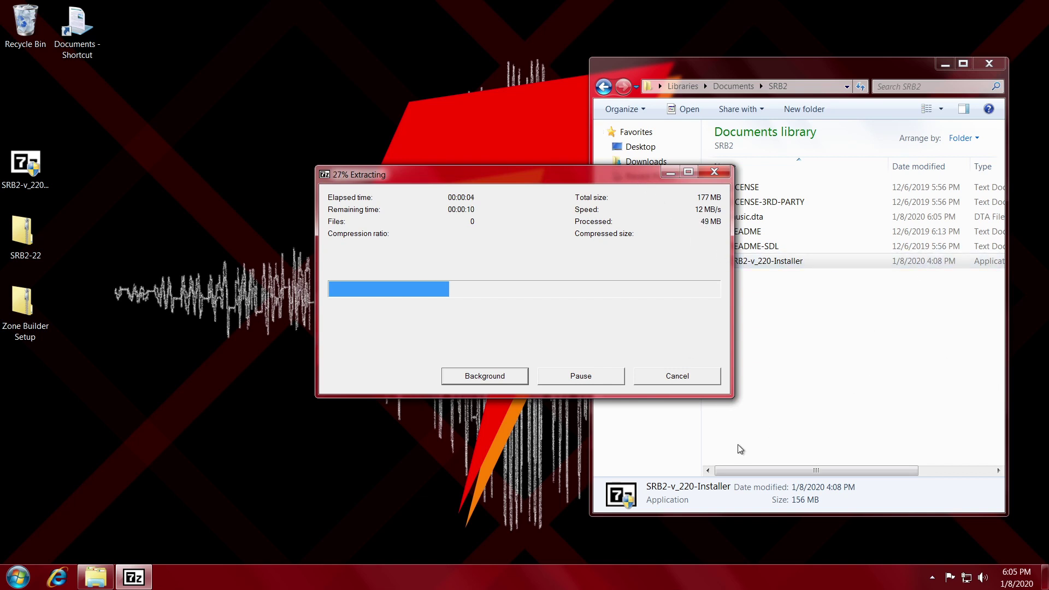
- Launch Zone Builder Setup from its zipped folder on the desktop and allow it to make changes to the computer
drag(606, 182, 930, 166)
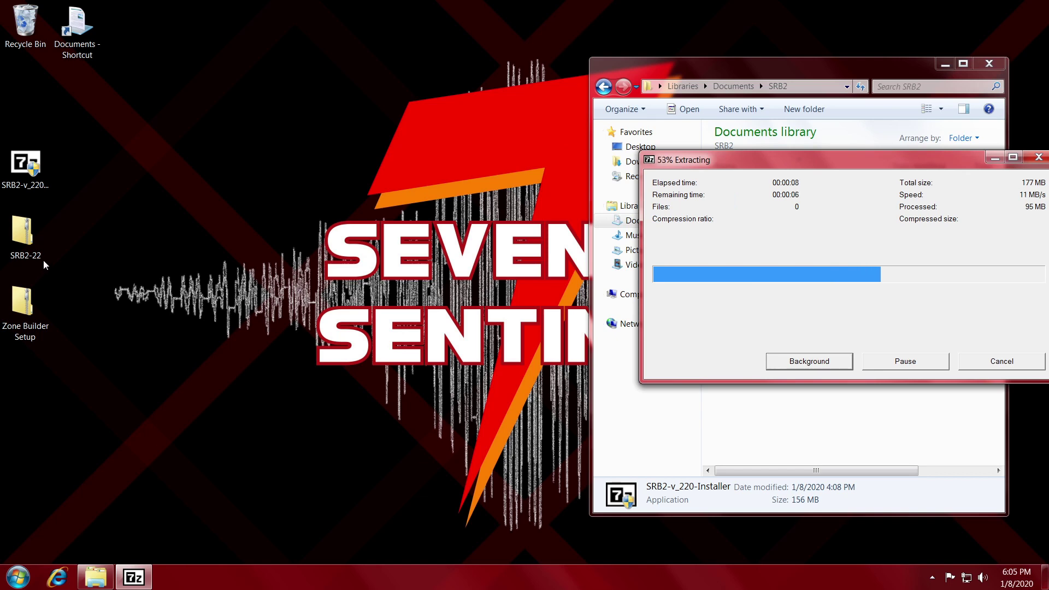
click(31, 313)
double_click(31, 313)
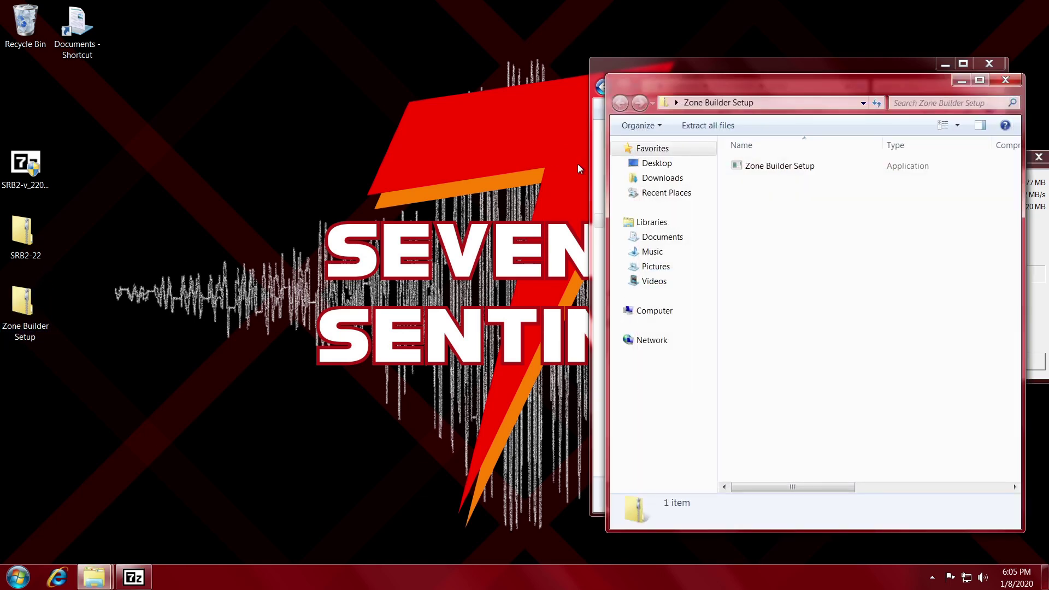
drag(750, 73, 298, 70)
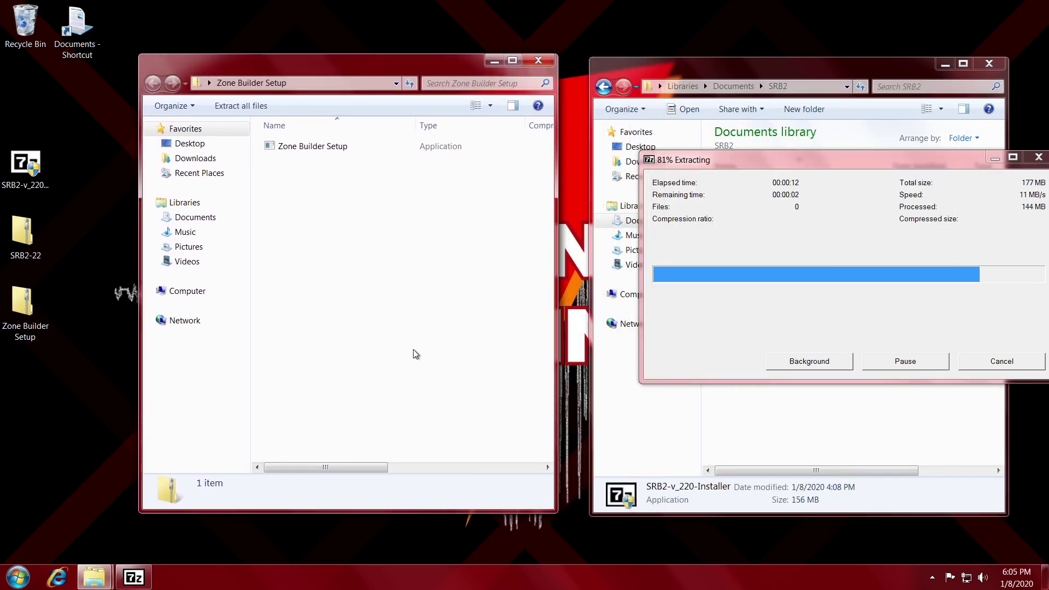
click(337, 149)
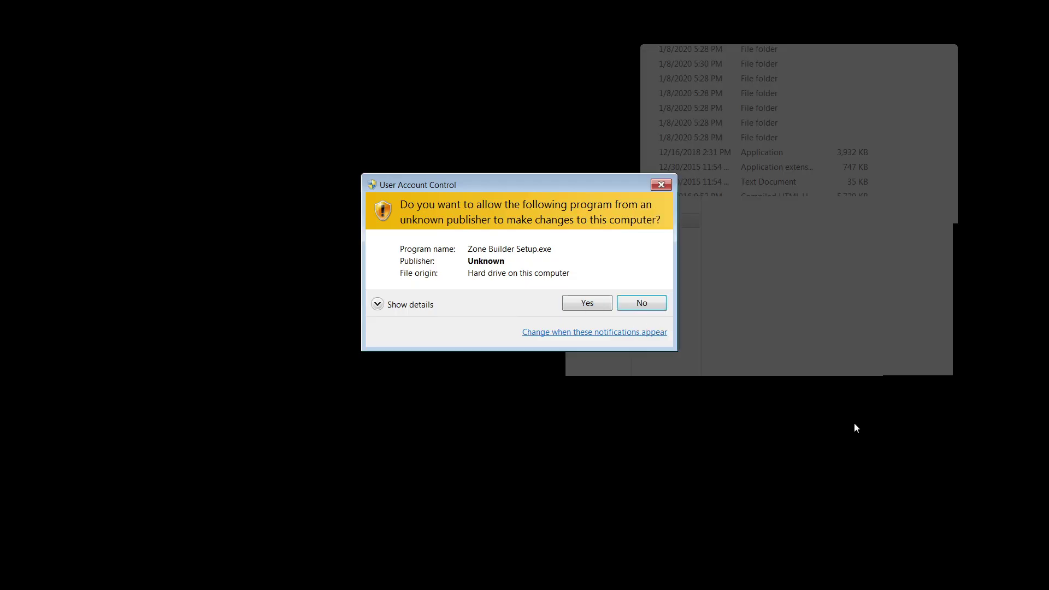
click(587, 303)
- Accept the setup information, the destination C:\Program Files (x86)\Zone Builder and the Zone Builder Start Menu folder
click(598, 396)
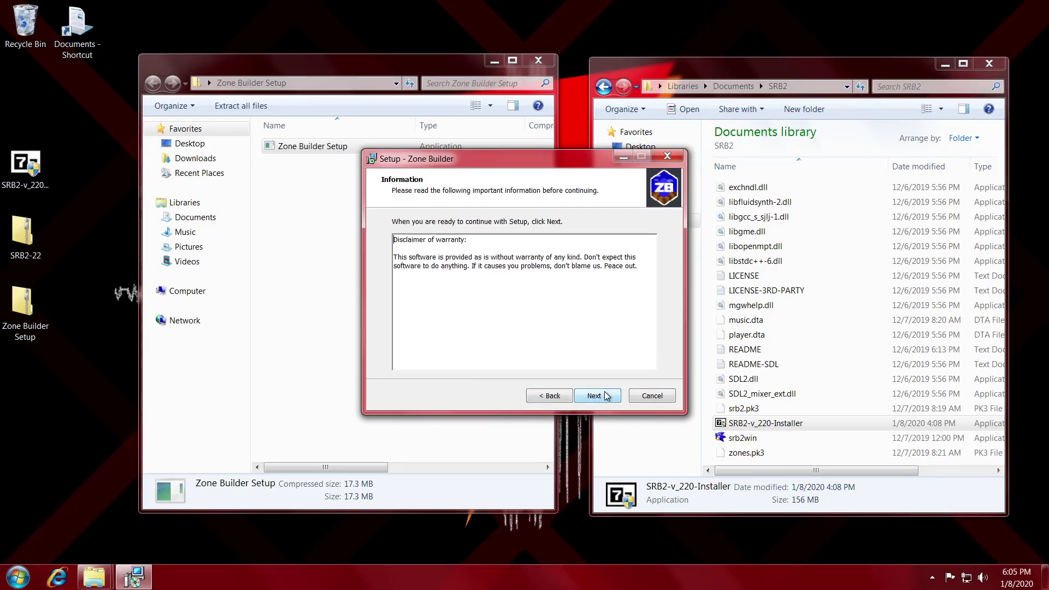
click(597, 395)
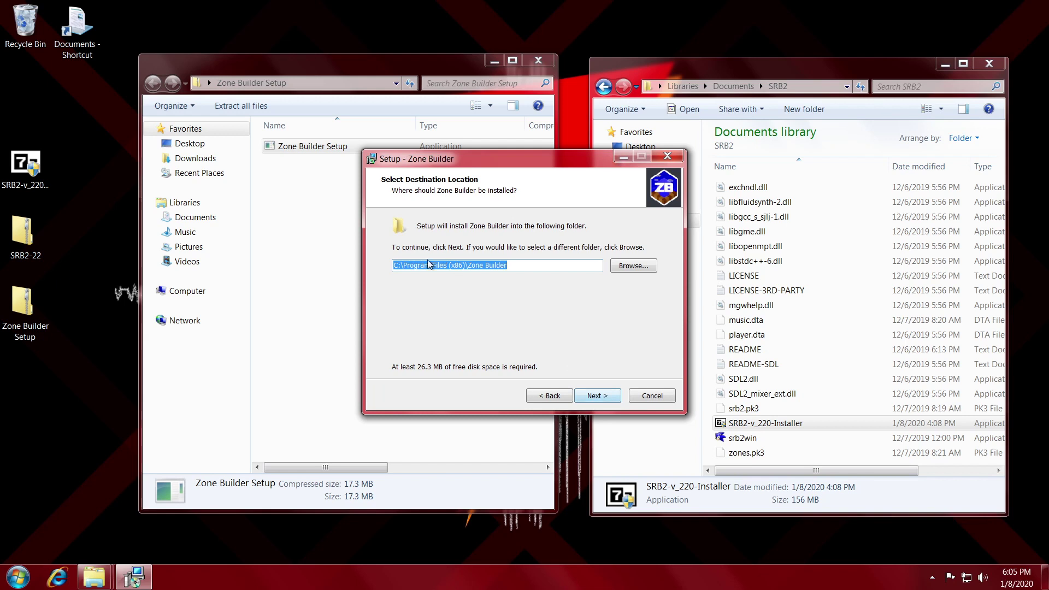
click(526, 265)
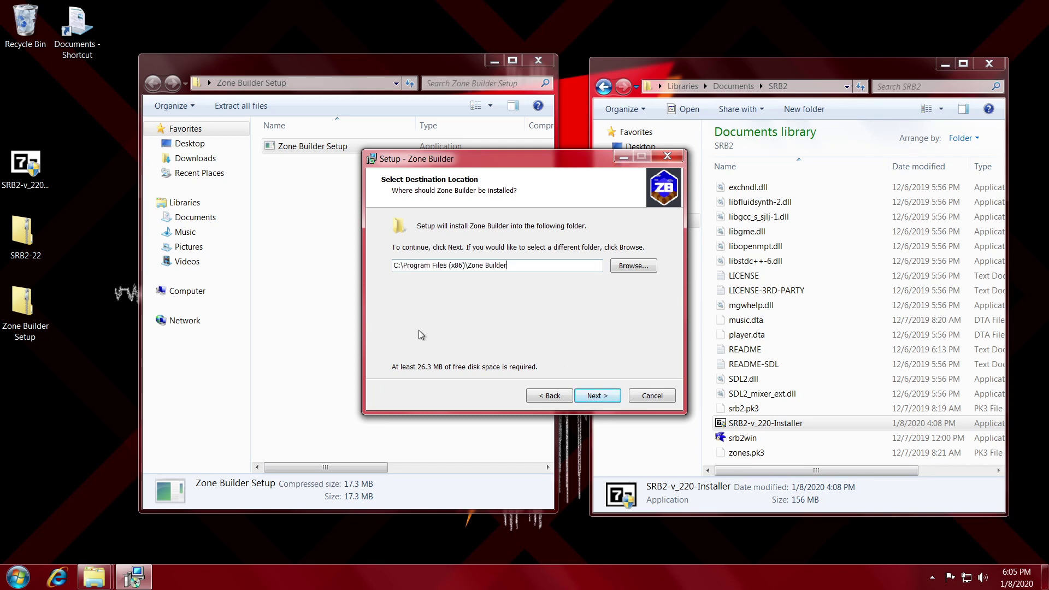
click(596, 397)
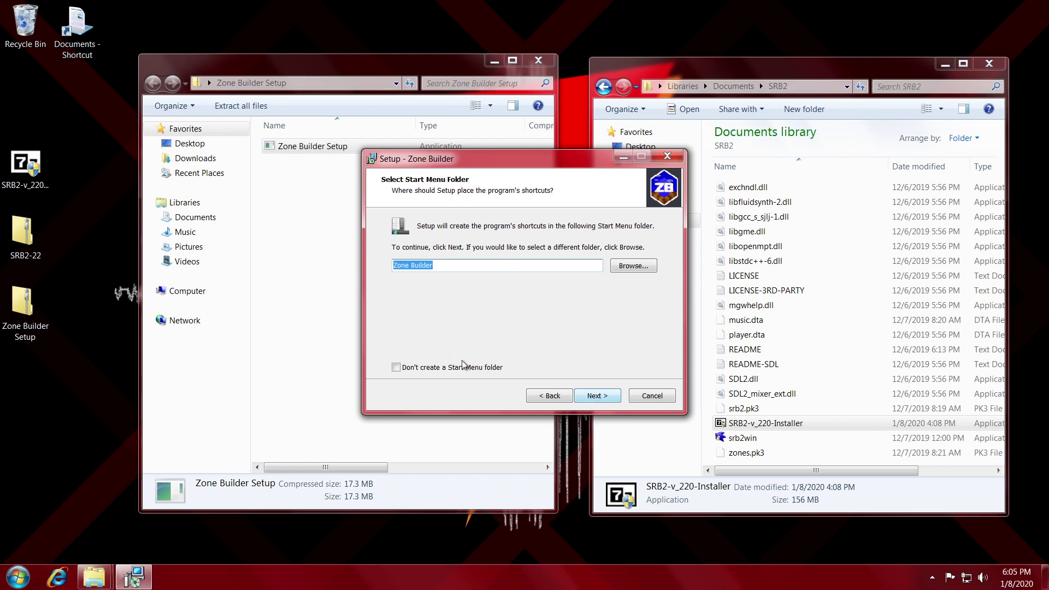
click(605, 404)
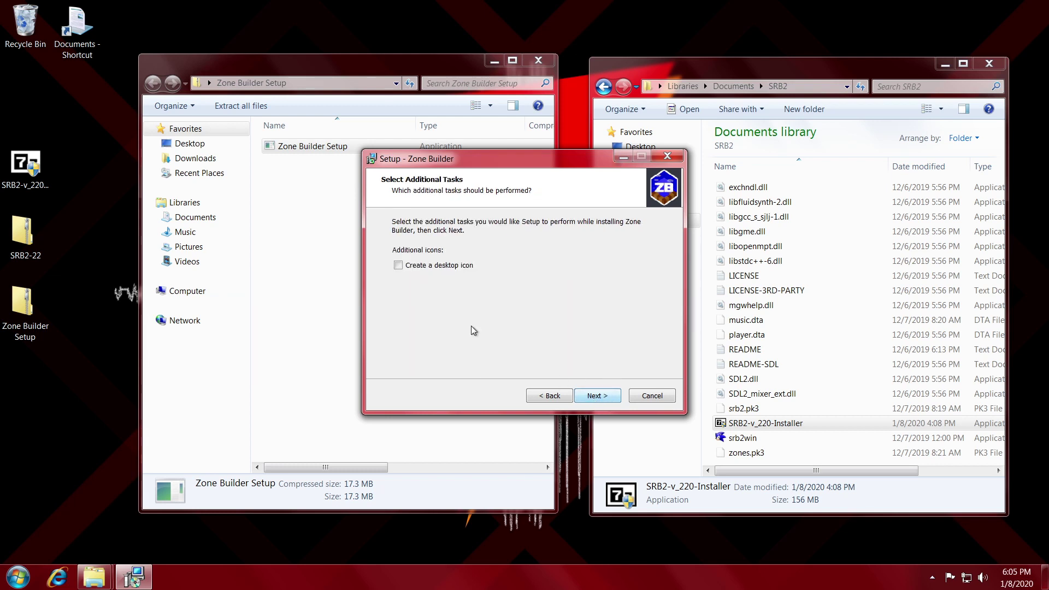
- Enable the desktop icon option and start installing Zone Builder
click(398, 265)
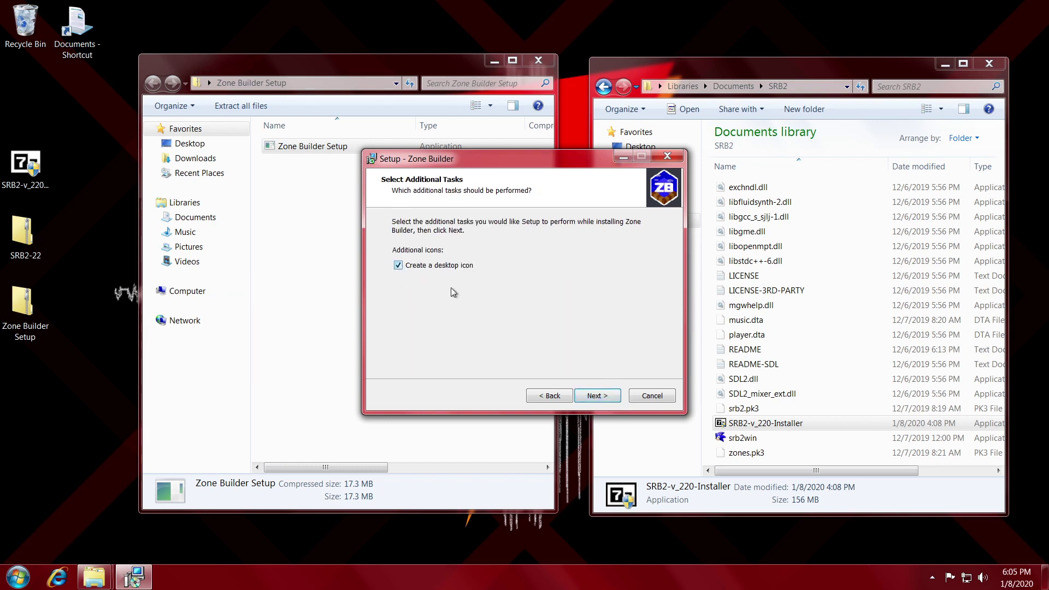
click(611, 399)
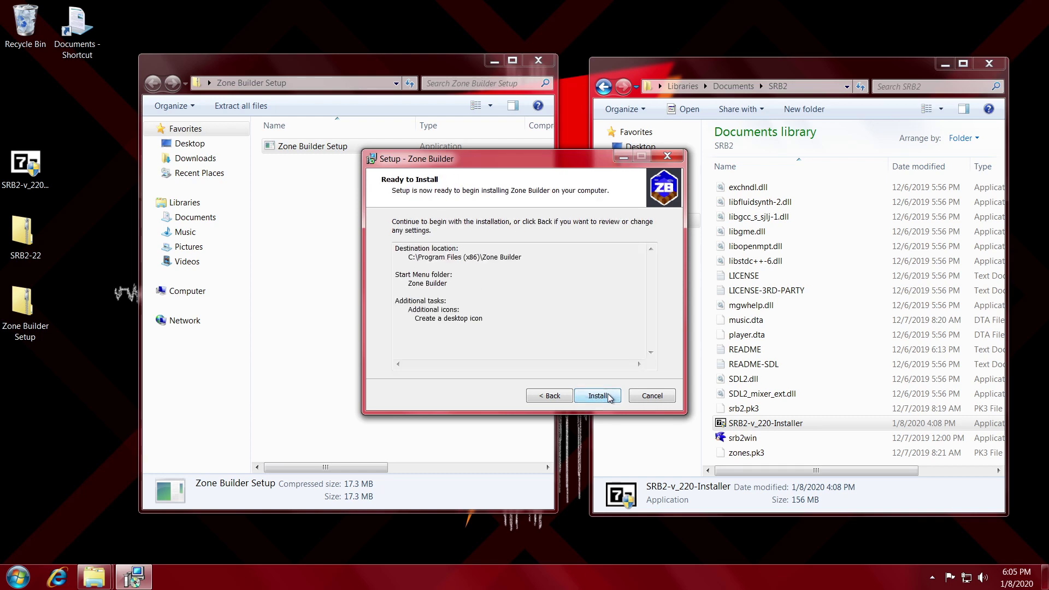
click(611, 397)
- Delete the SRB2-v_220-Installer file from the SRB2 documents folder
click(793, 430)
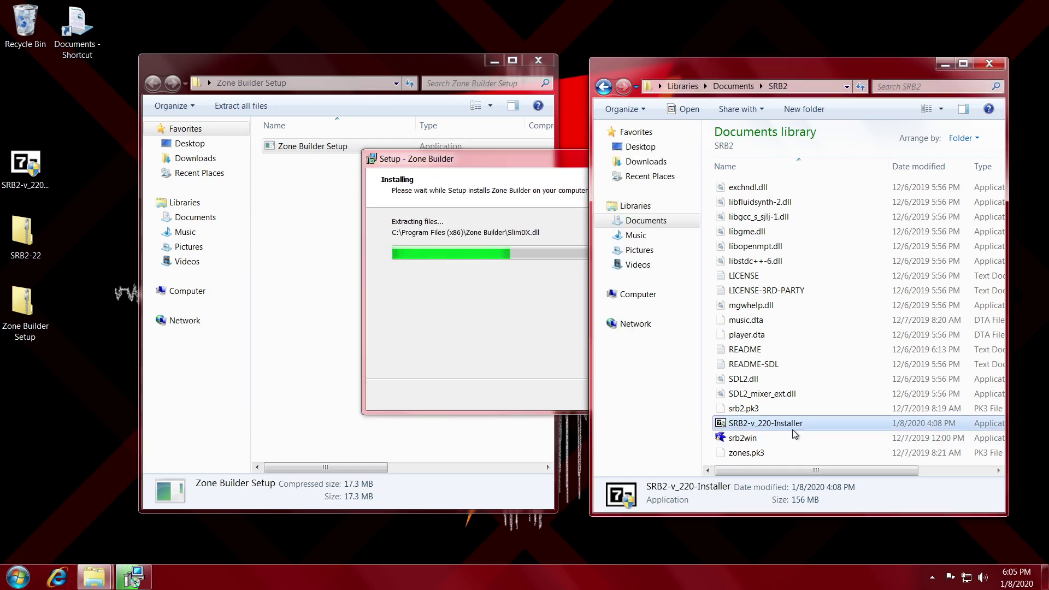
key(Delete)
key(Return)
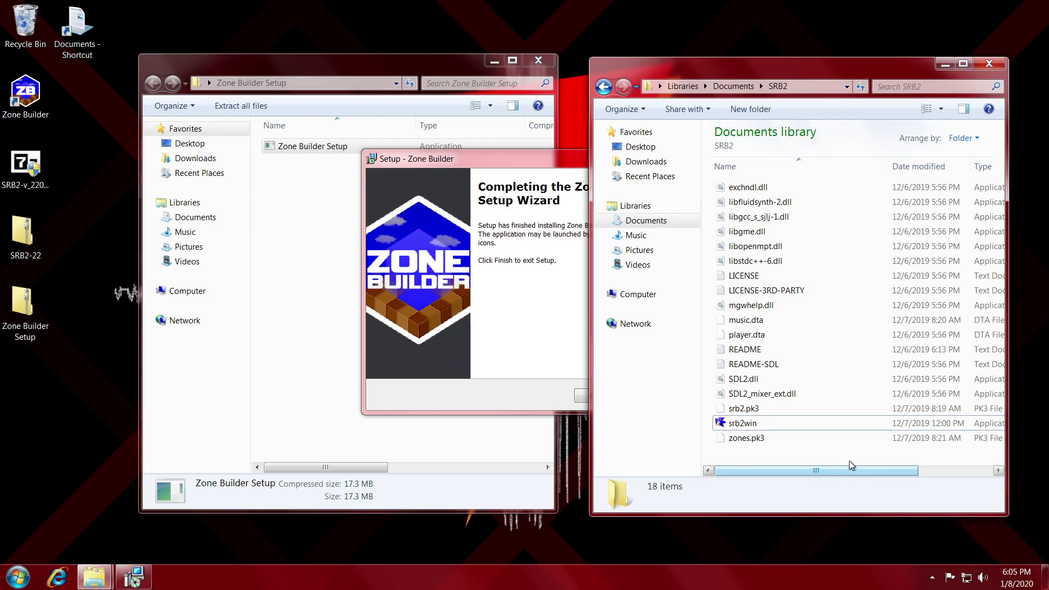
- Finish the Zone Builder setup wizard and close the Zone Builder Setup folder window
click(541, 298)
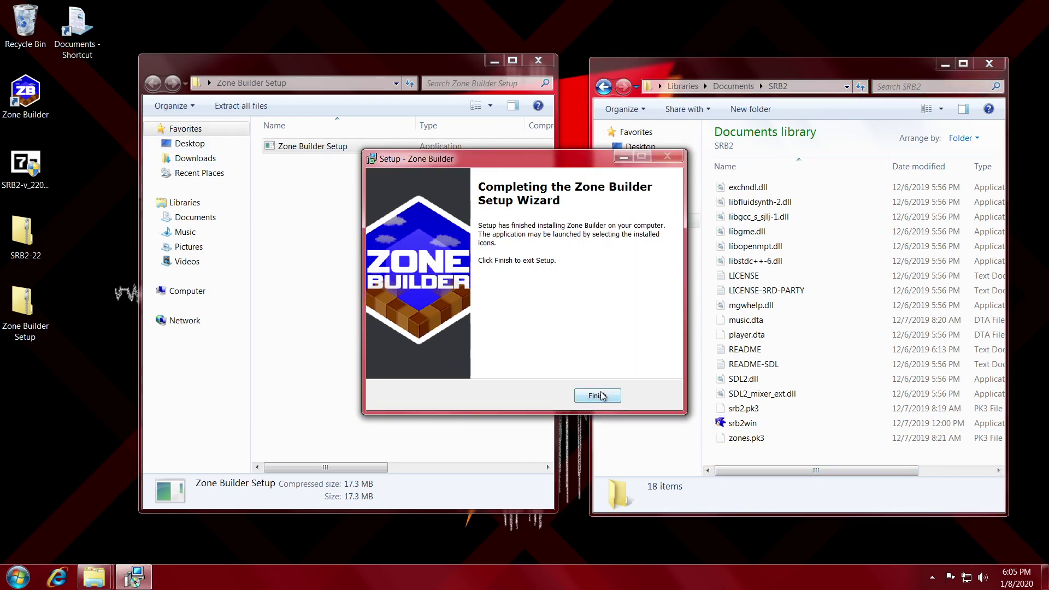
click(597, 396)
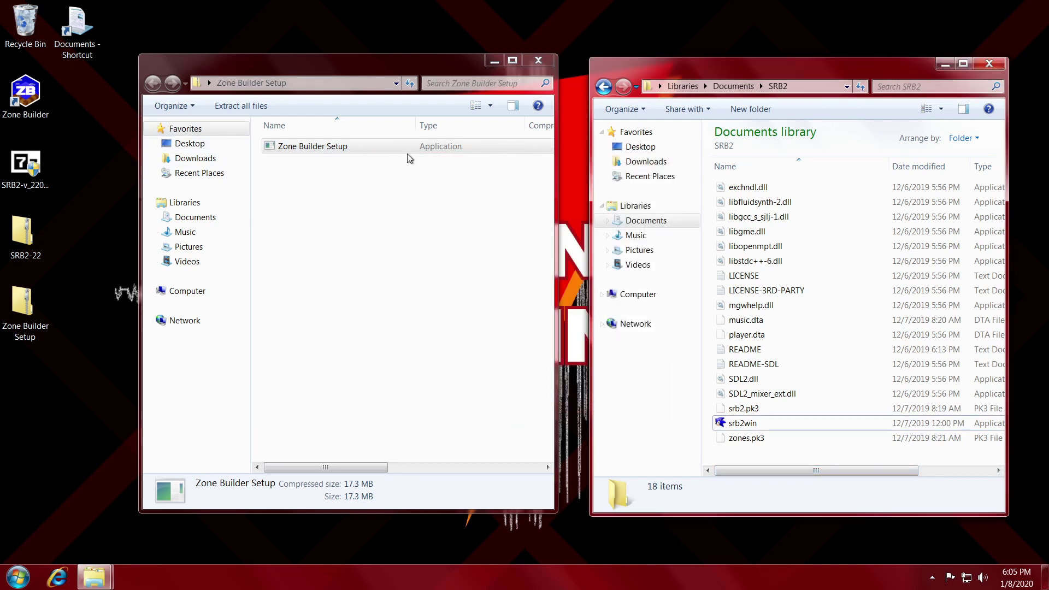
click(538, 61)
- Create a desktop shortcut to srb2win from the SRB2 folder, and minimize the folder window
click(752, 427)
mouse_move(751, 425)
mouse_down()
mouse_move(633, 406)
mouse_move(751, 425)
mouse_up()
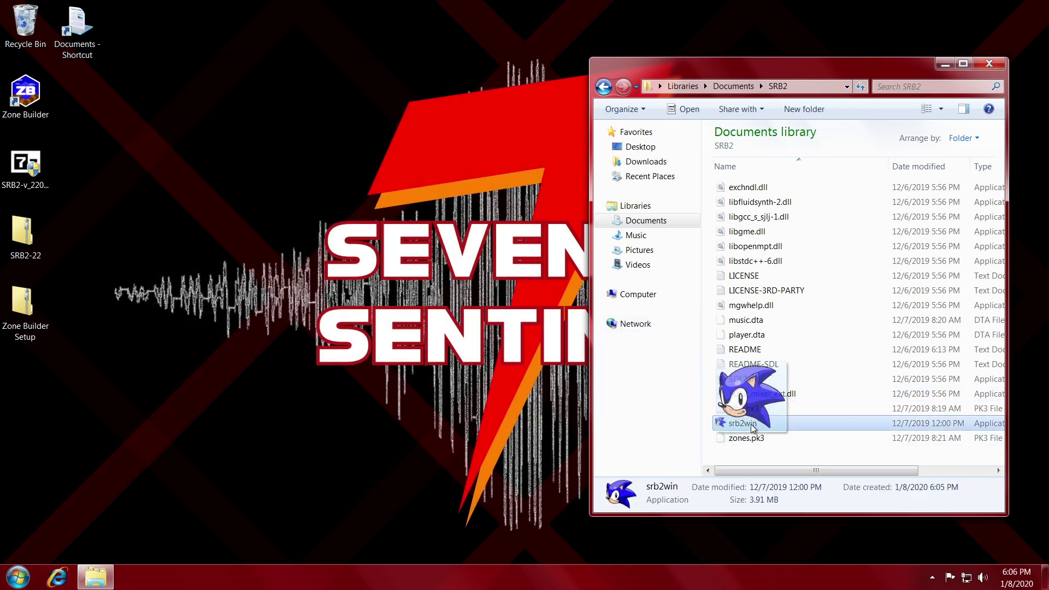
right_drag(752, 428, 80, 102)
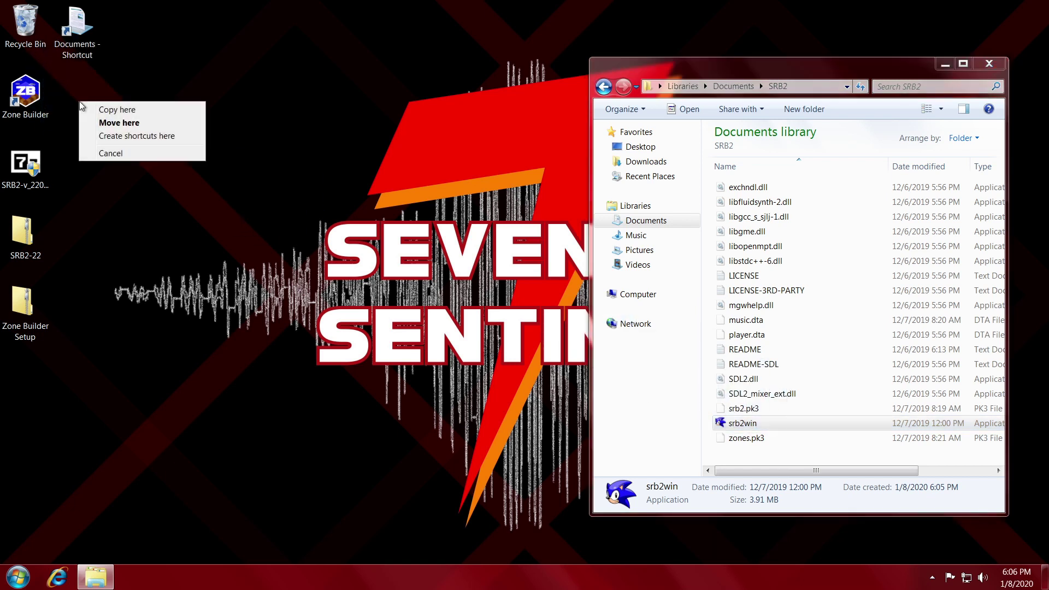
click(143, 136)
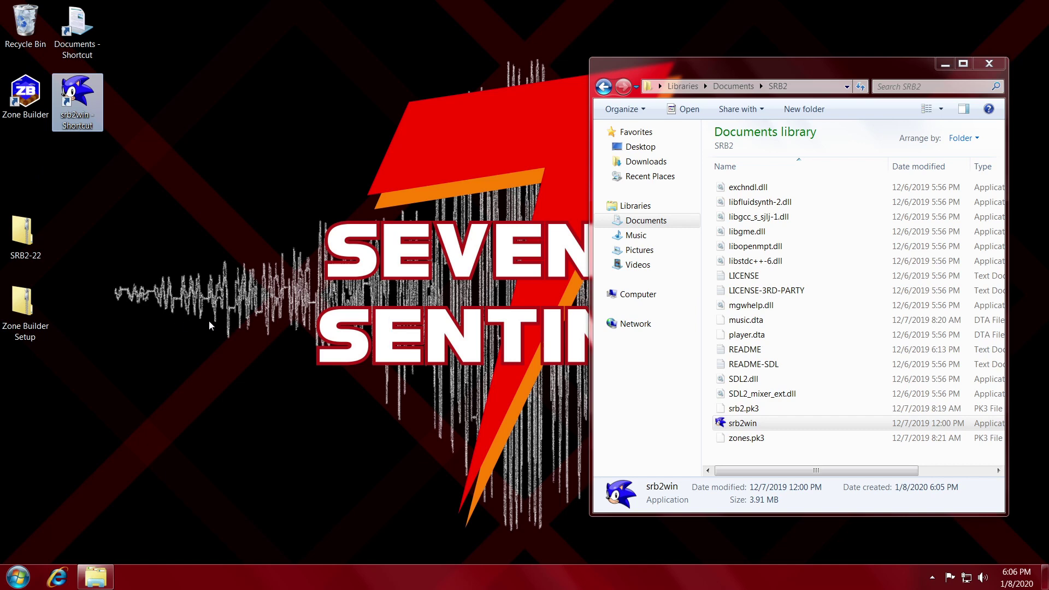
click(946, 65)
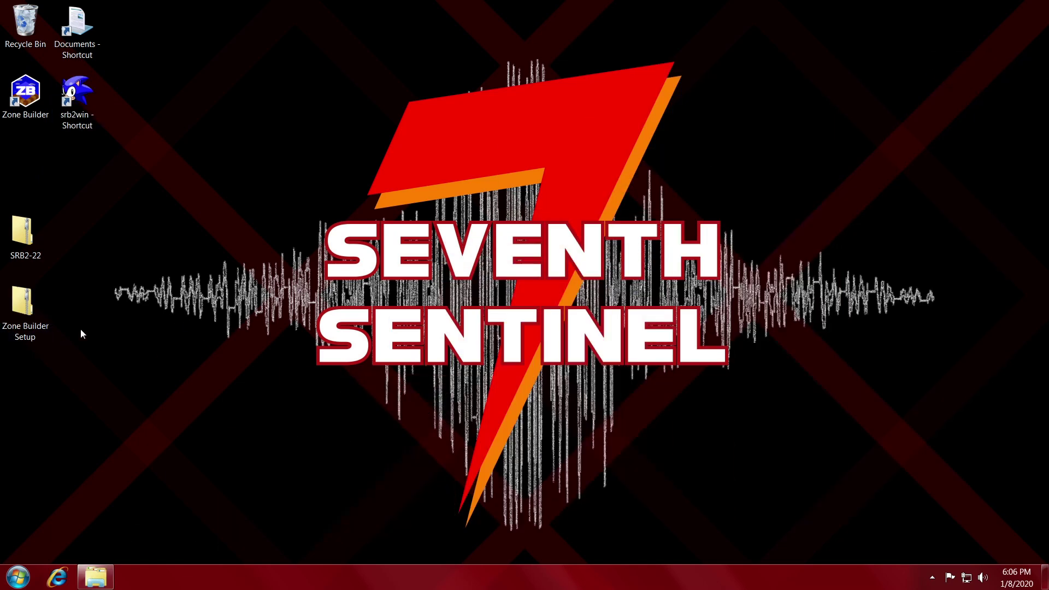
click(30, 109)
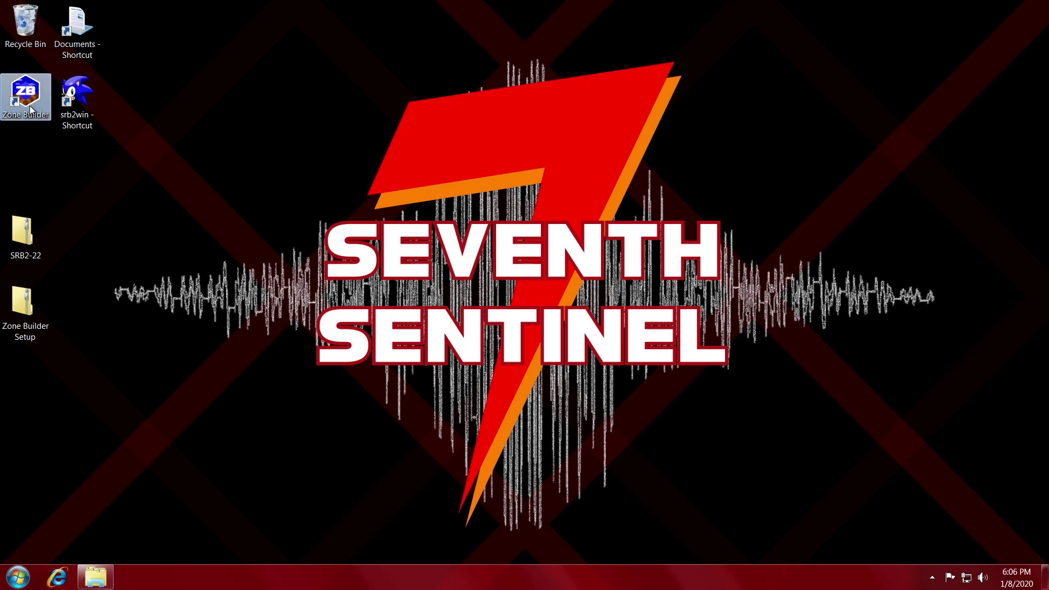
right_click(30, 109)
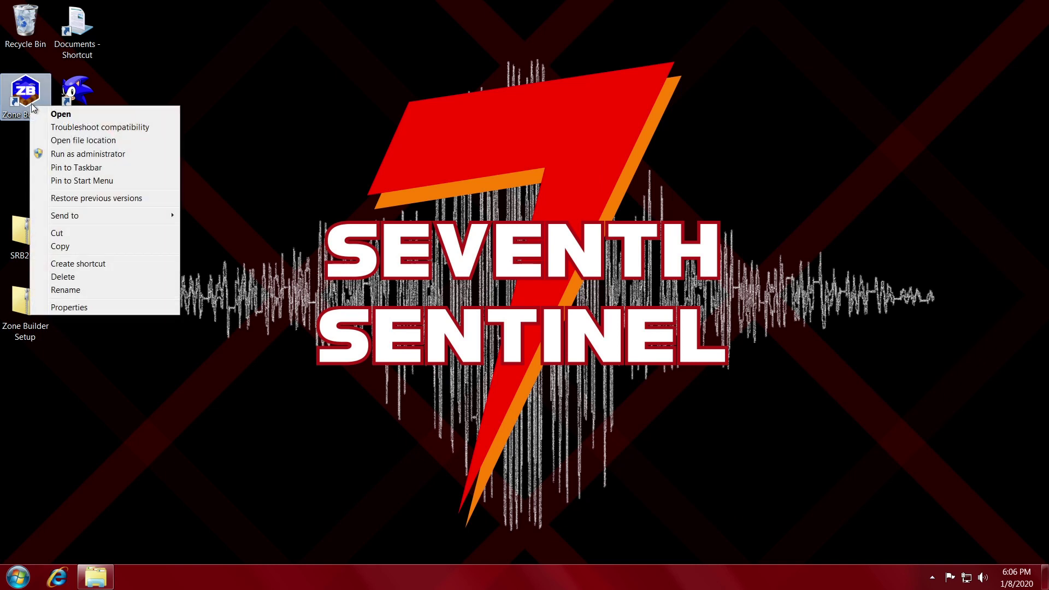
click(123, 140)
- Search the computer for "zone builder", and from the program's file location open the Configurations folder
click(16, 577)
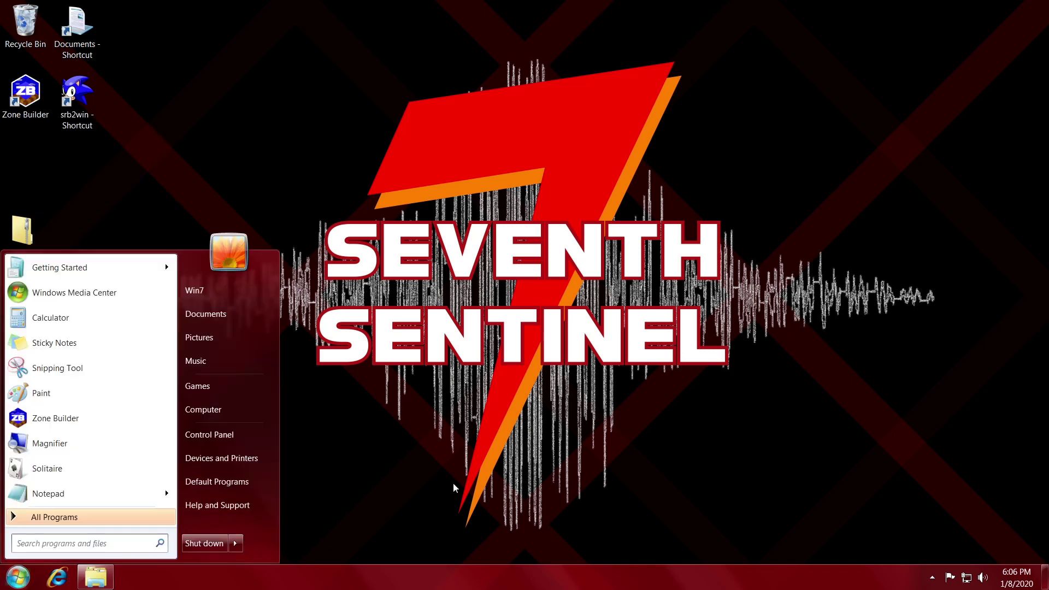
text(zone builder)
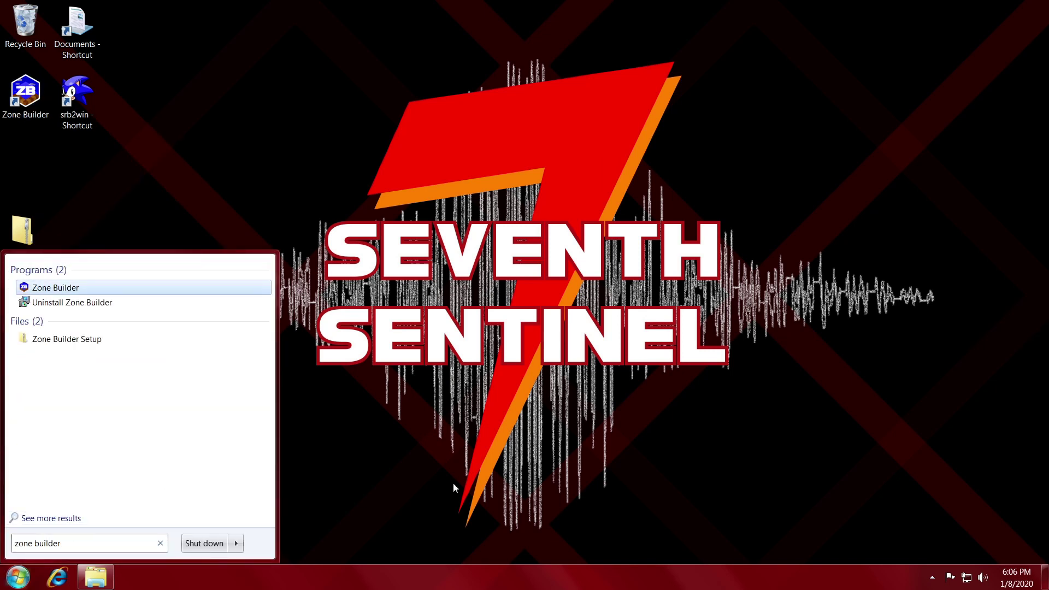
right_click(123, 286)
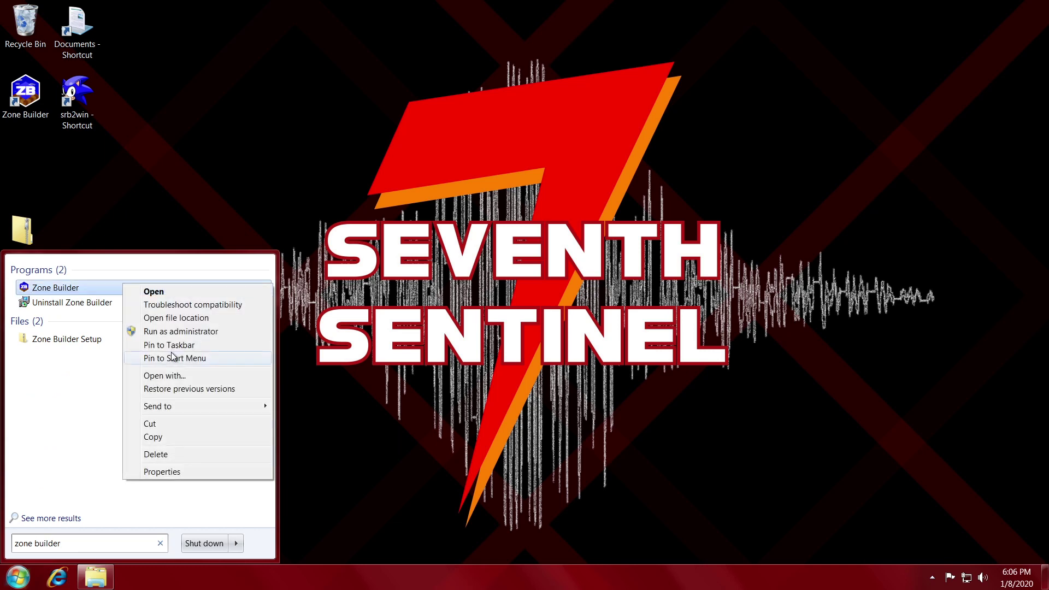
click(223, 320)
drag(386, 61, 472, 73)
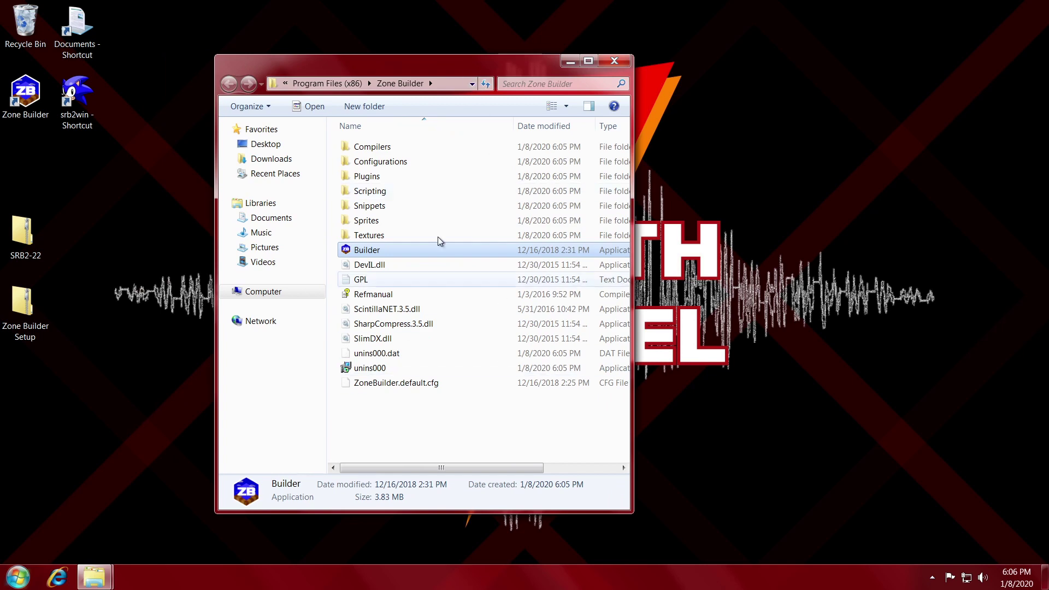
double_click(433, 165)
drag(509, 61, 872, 63)
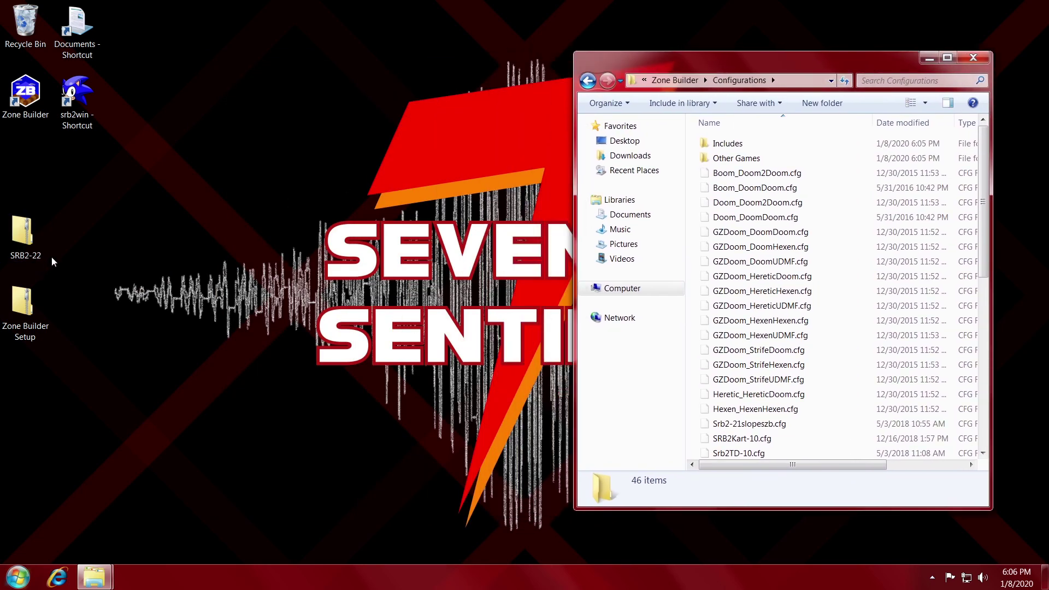
- Copy SRB2-22.cfg from the zipped SRB2-22 desktop folder into Zone Builder's Configurations folder, granting administrator permission
click(35, 263)
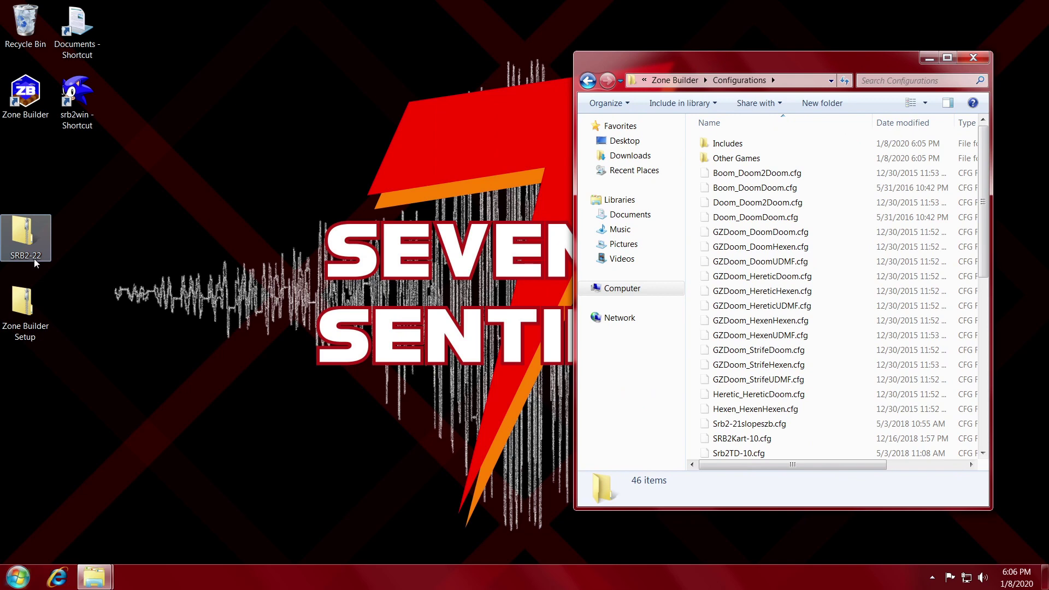
double_click(35, 263)
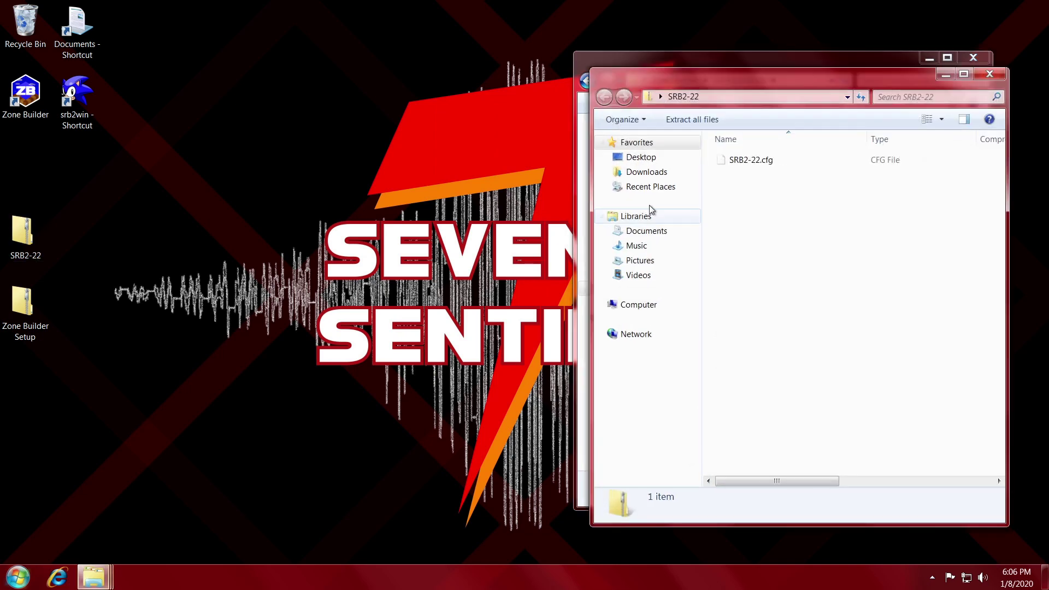
drag(762, 76, 285, 67)
click(284, 146)
drag(372, 149, 690, 309)
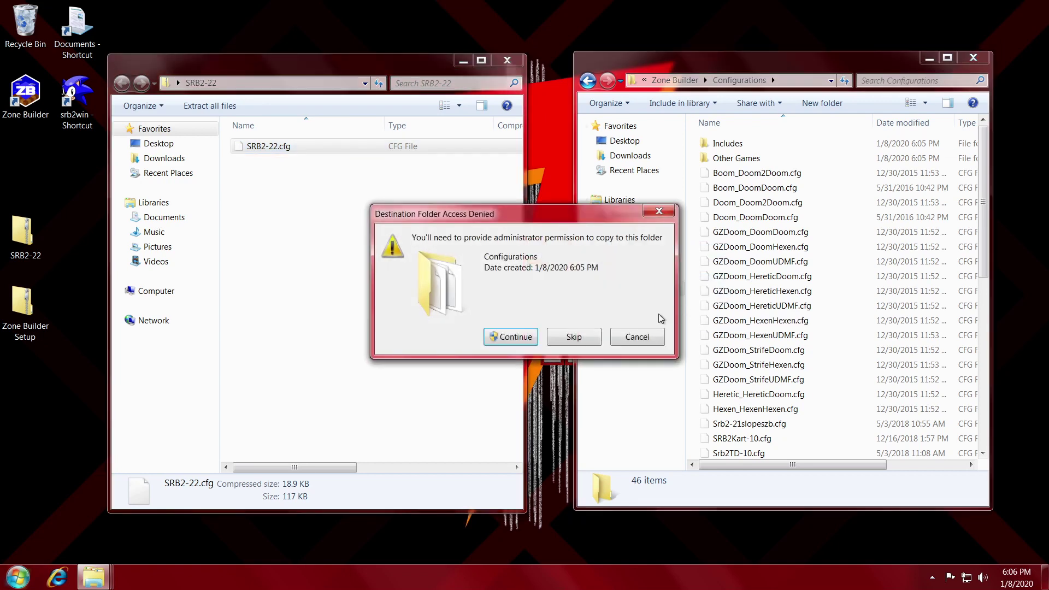
click(488, 338)
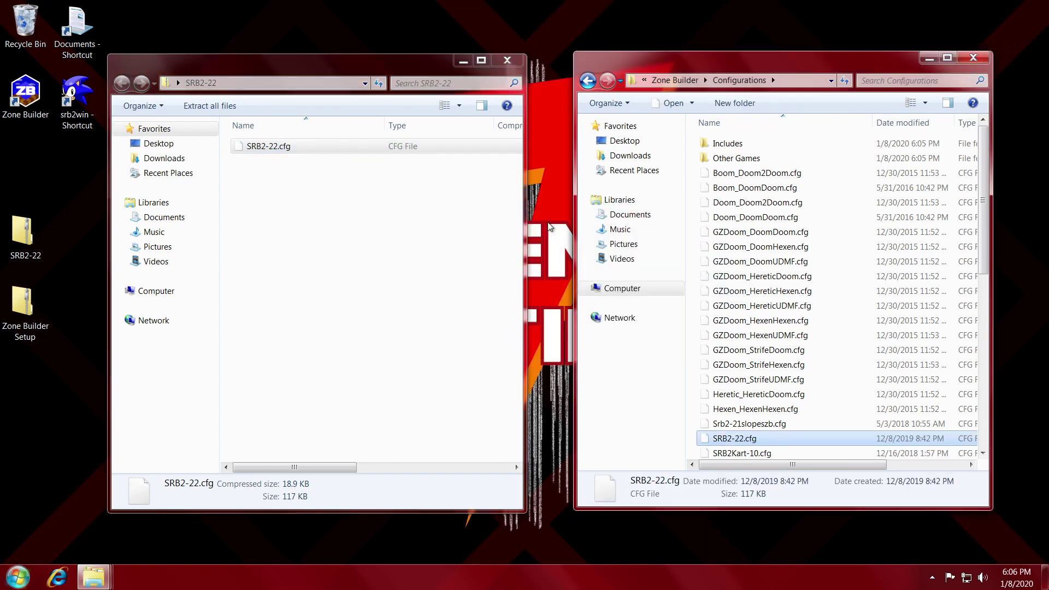
- Close the SRB2-22 folder window and delete the SRB2-22 and Zone Builder Setup archives from the desktop
click(507, 60)
drag(93, 196, 15, 347)
key(Delete)
key(Return)
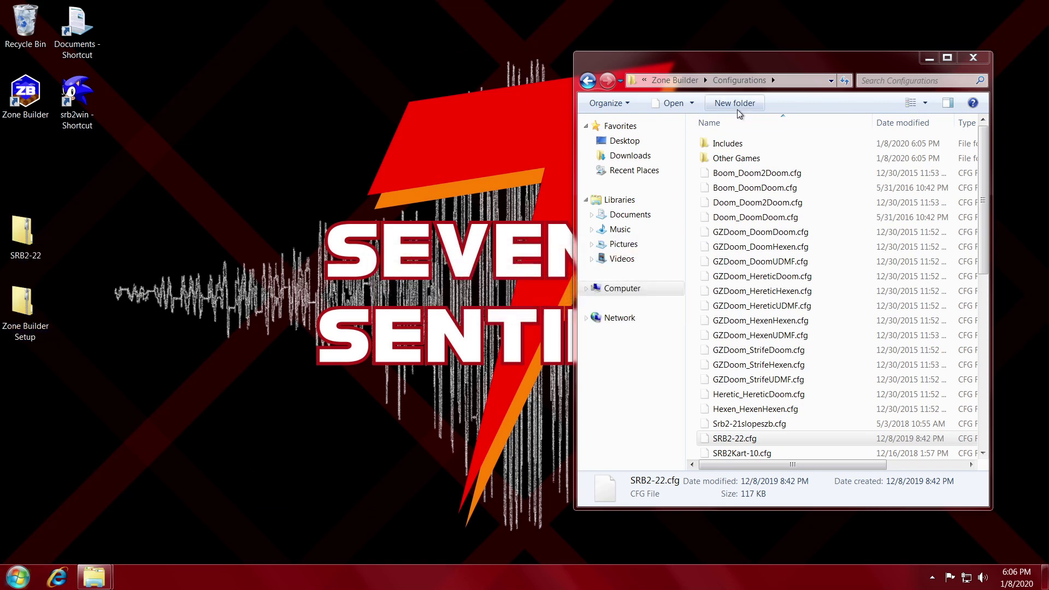
- Close the Configurations folder window and clear the leftover SRB2-22 and Zone Builder Setup items from the desktop
click(974, 57)
drag(88, 174, 2, 364)
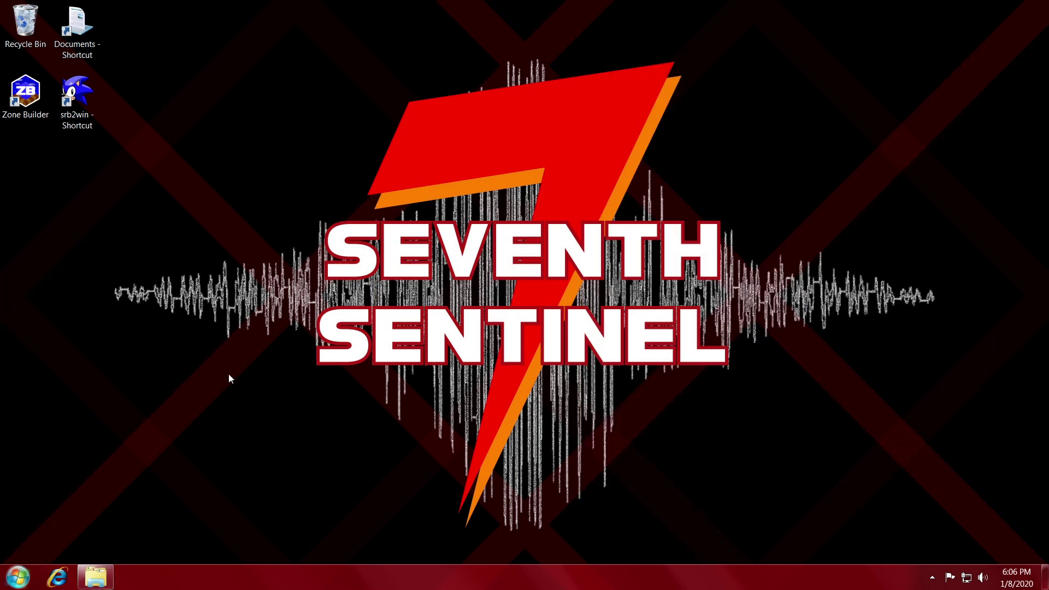
- Launch Zone Builder and open its game configurations
double_click(18, 116)
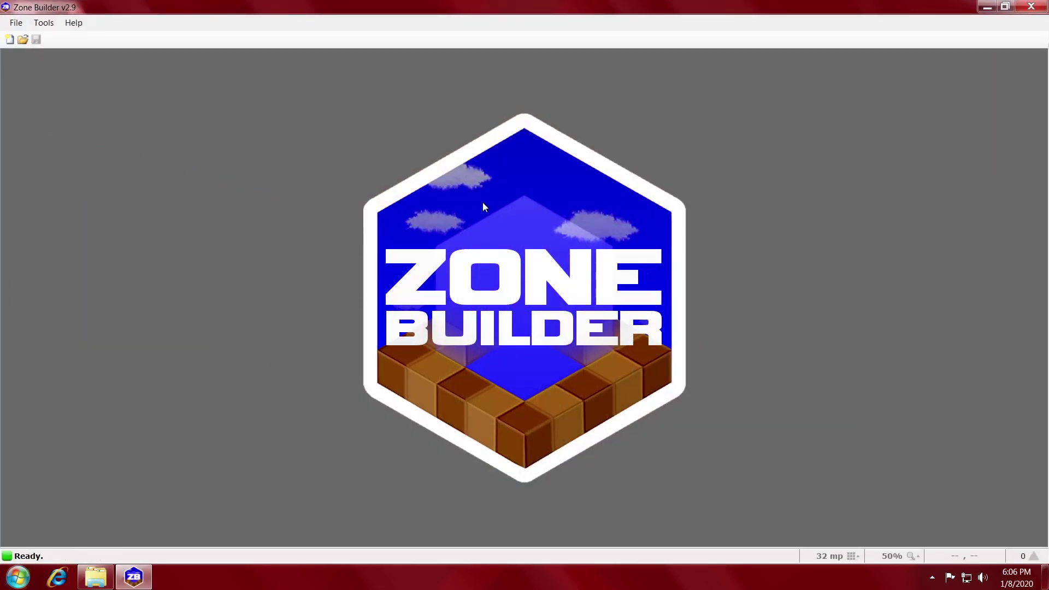
click(23, 29)
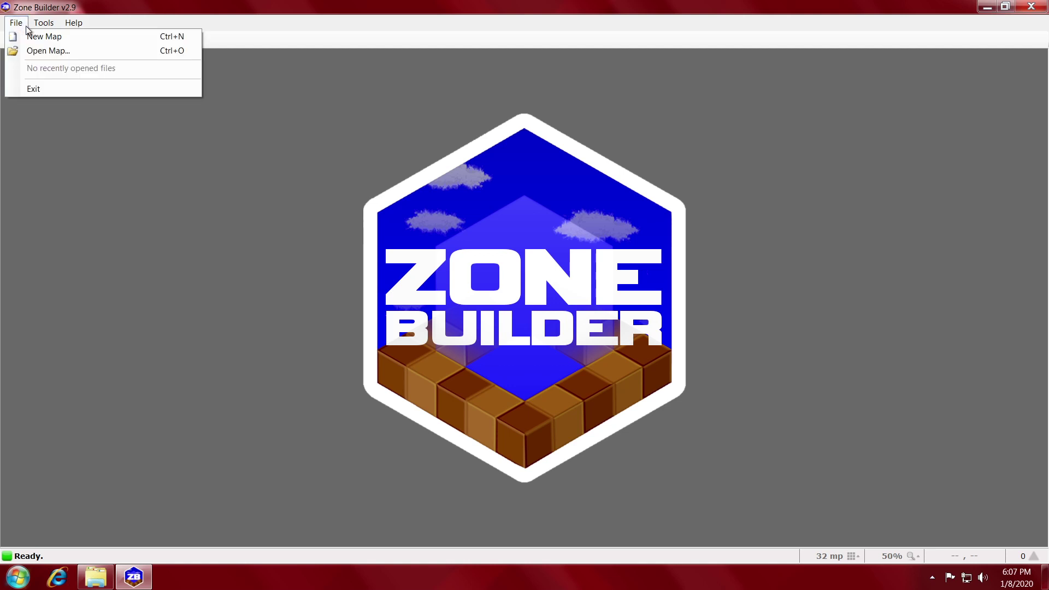
mouse_move(33, 29)
click(62, 56)
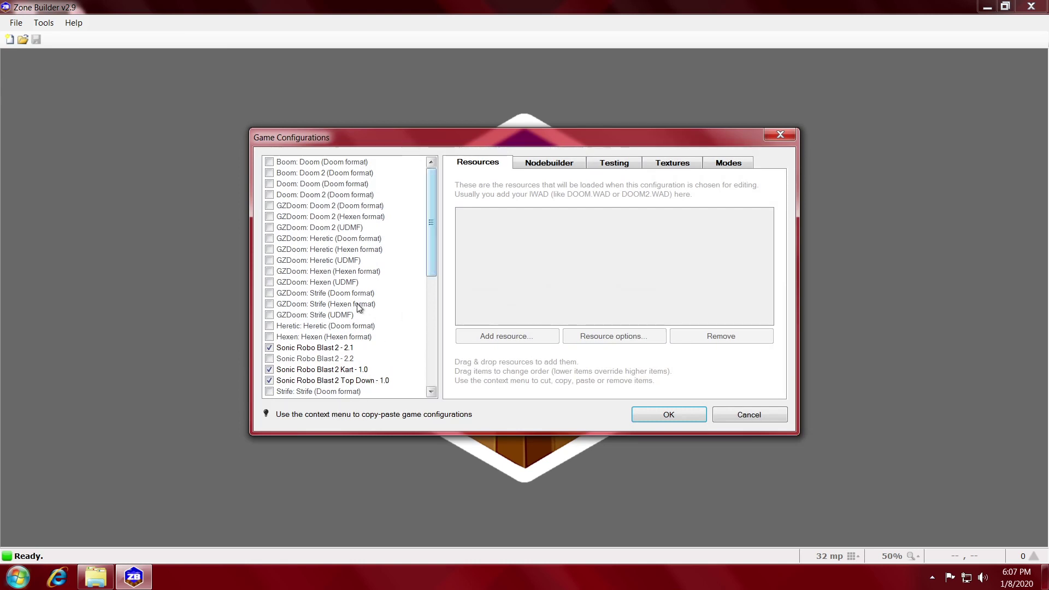
- Disable the Sonic Robo Blast 2 - 2.1, Kart - 1.0 and Top Down - 1.0 configurations, and enable and select Sonic Robo Blast 2 - 2.2
click(269, 348)
click(270, 369)
click(269, 381)
scroll(293, 371, down, 1)
click(270, 327)
click(294, 327)
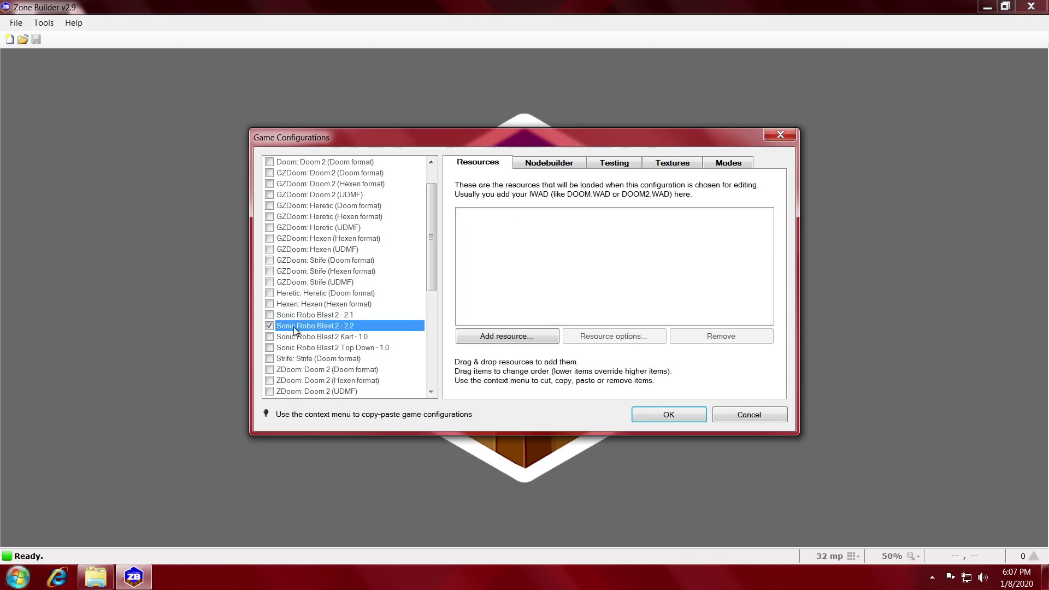
click(283, 338)
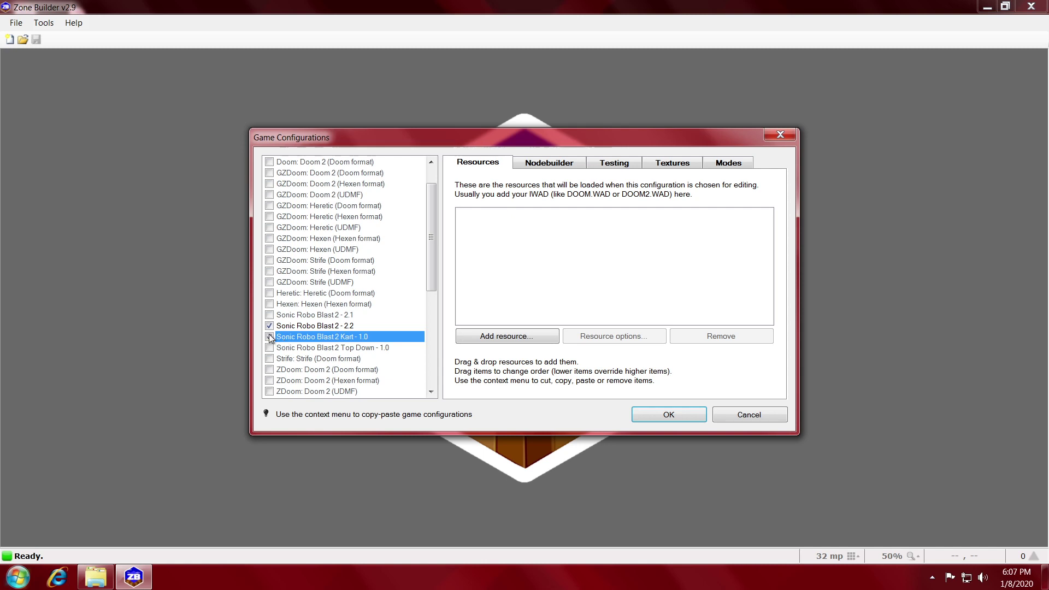
click(377, 326)
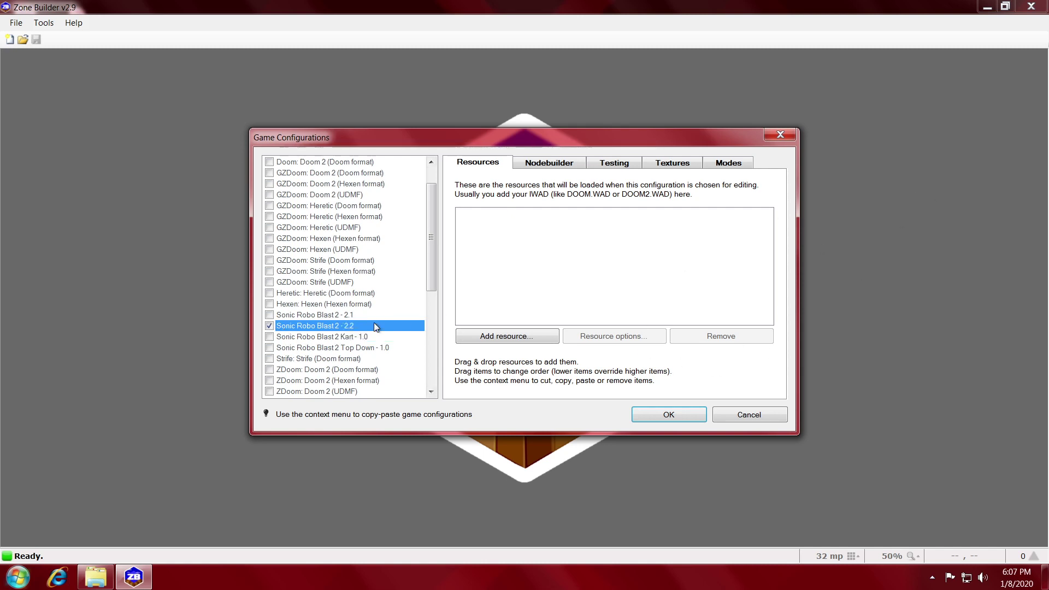
- Add srb2.pk3 from the SRB2 documents folder as a PK3 resource, excluded from the testing parameters
click(533, 335)
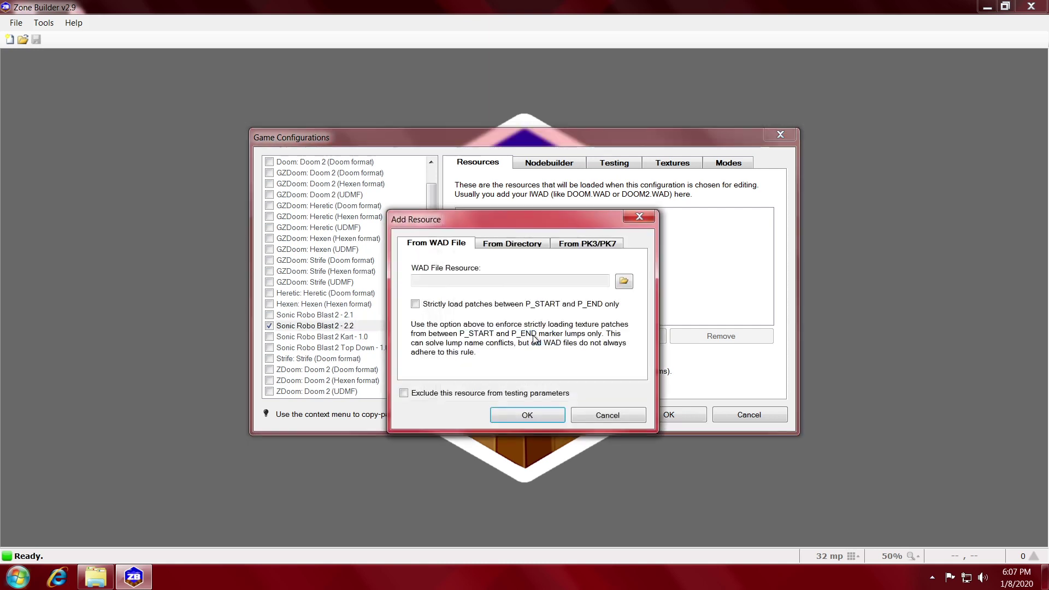
click(617, 244)
click(626, 282)
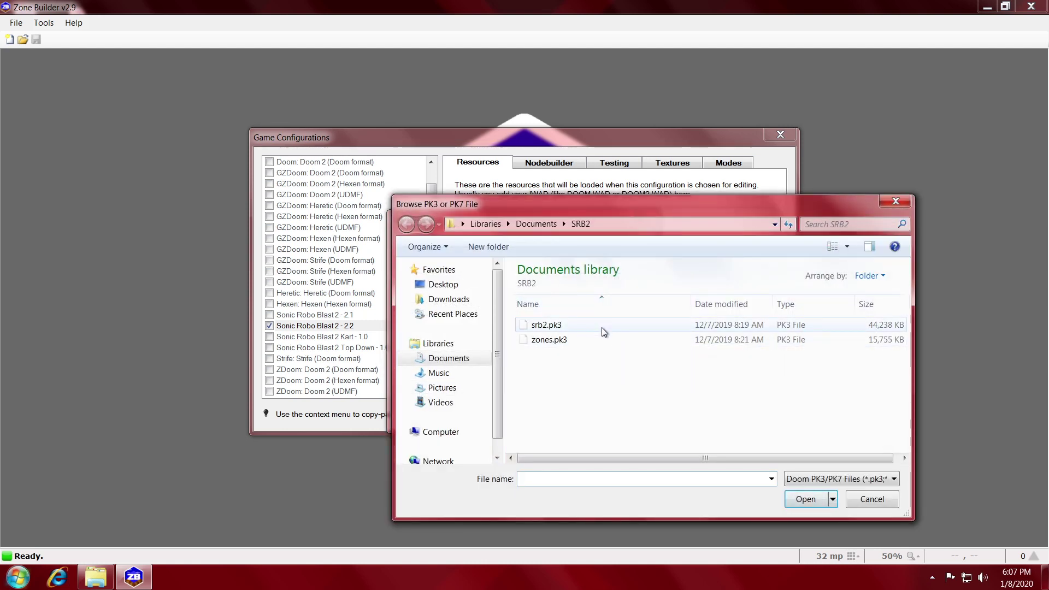
double_click(602, 327)
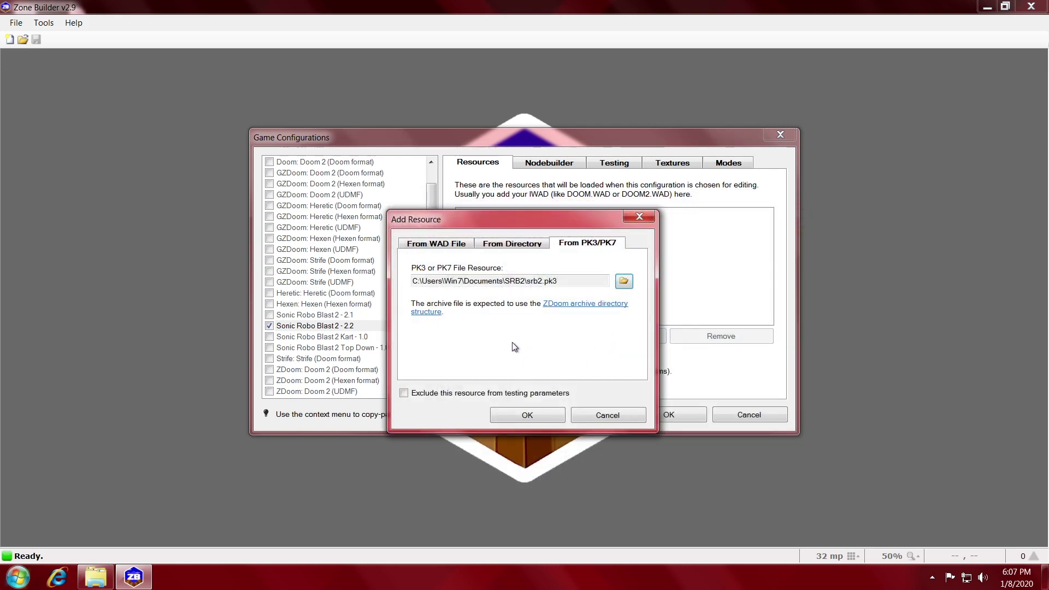
click(403, 394)
click(547, 416)
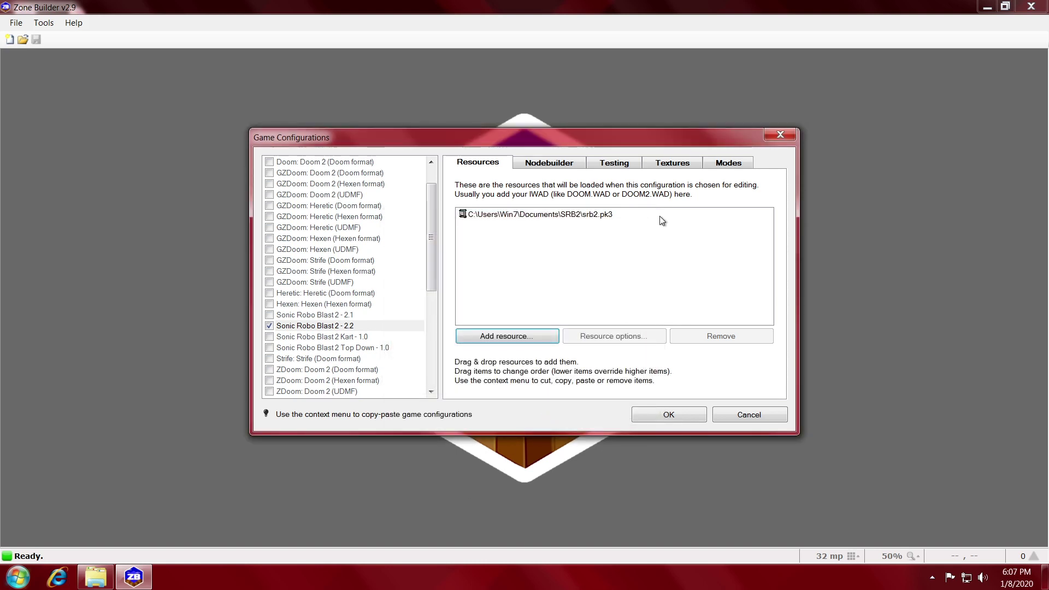
- Add srb2win from the SRB2 folder as the testing engine and save the game configurations
click(628, 164)
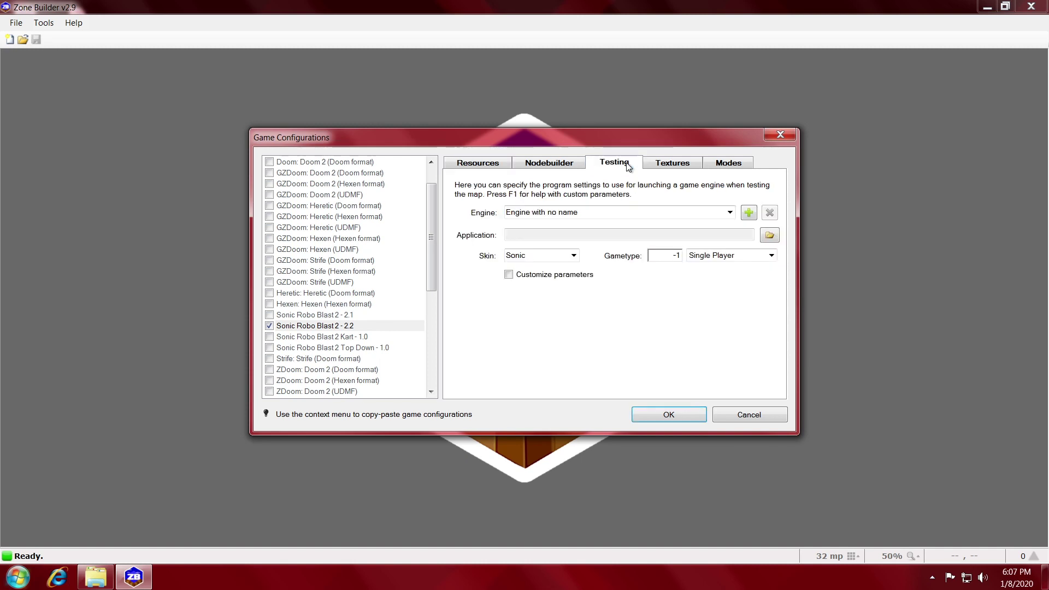
click(755, 218)
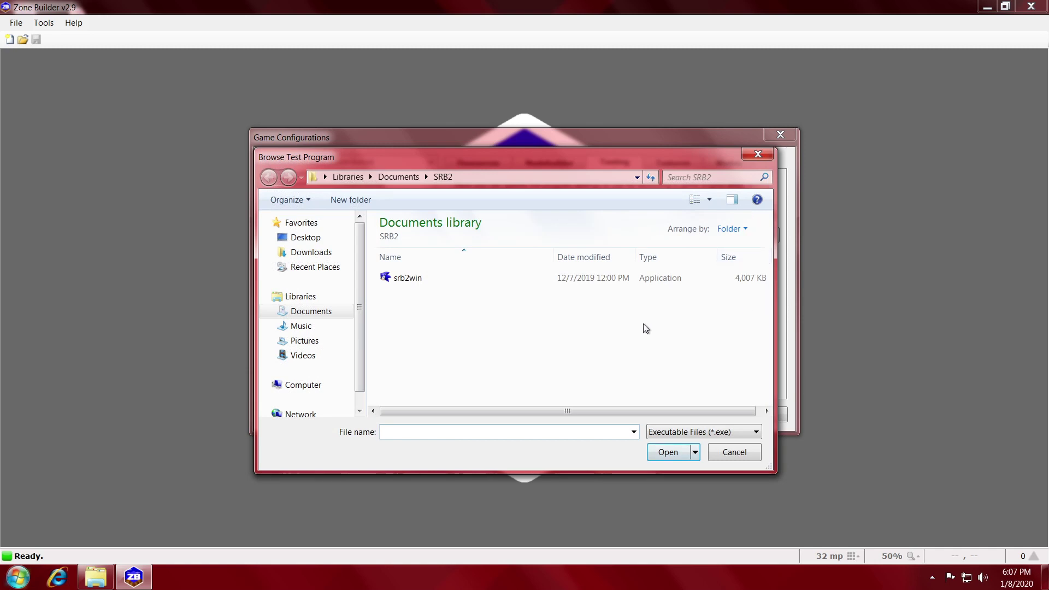
click(474, 279)
double_click(474, 279)
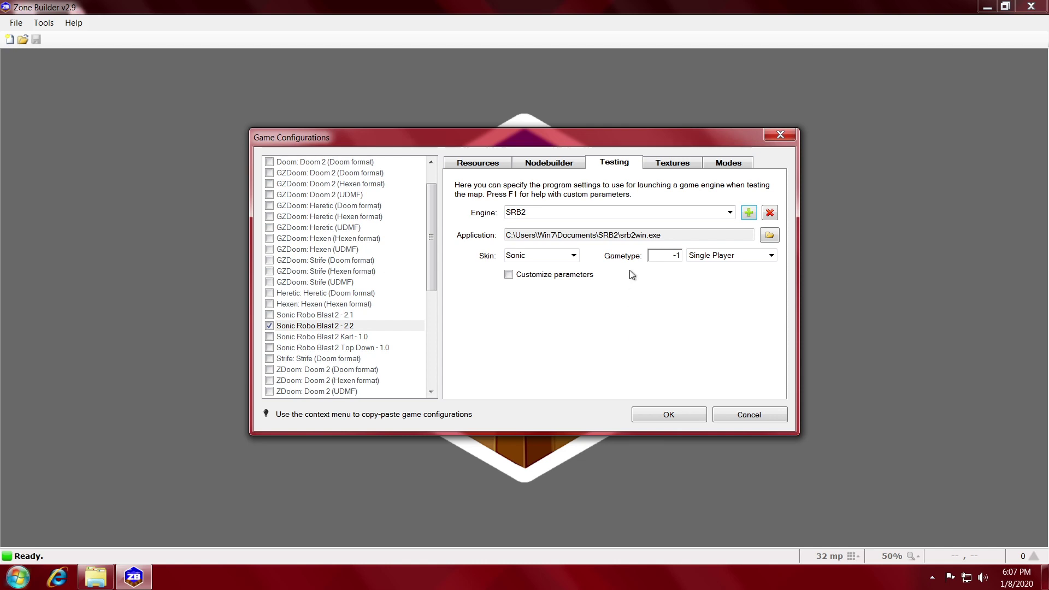
click(680, 413)
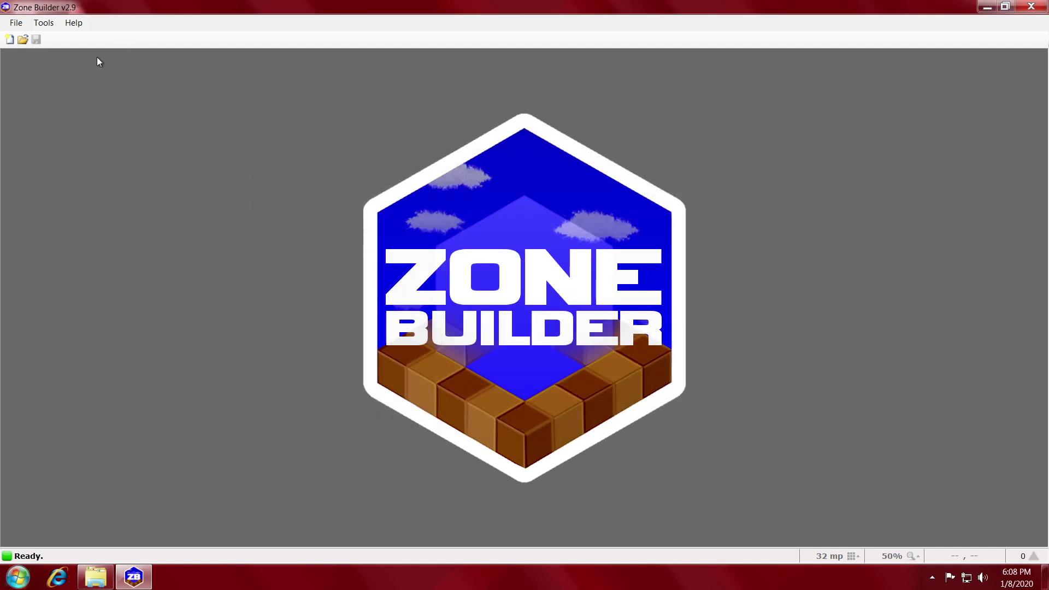
- Exit Zone Builder and launch it again from the desktop
click(18, 25)
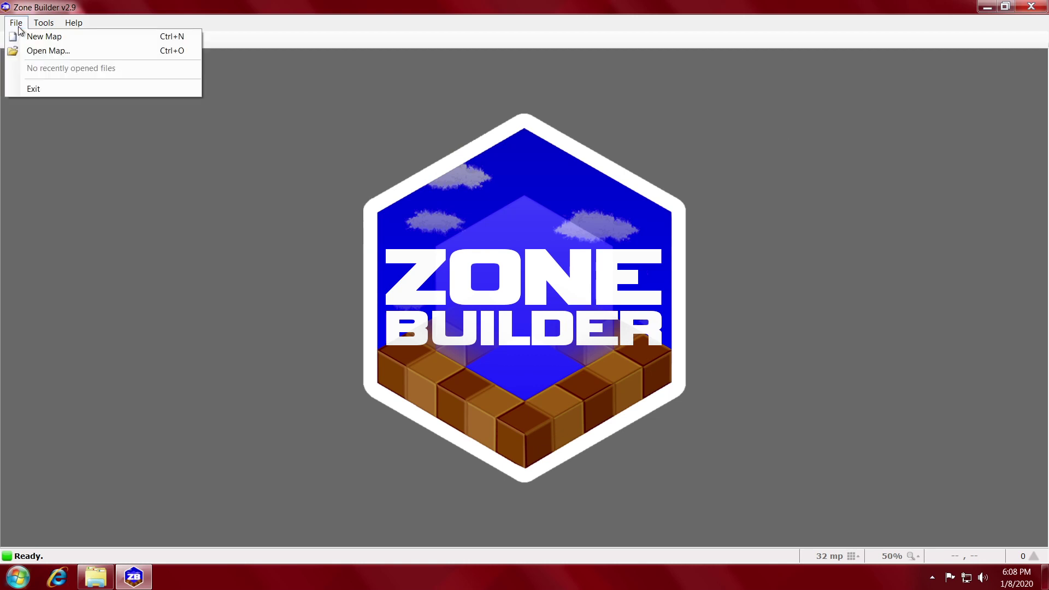
click(62, 89)
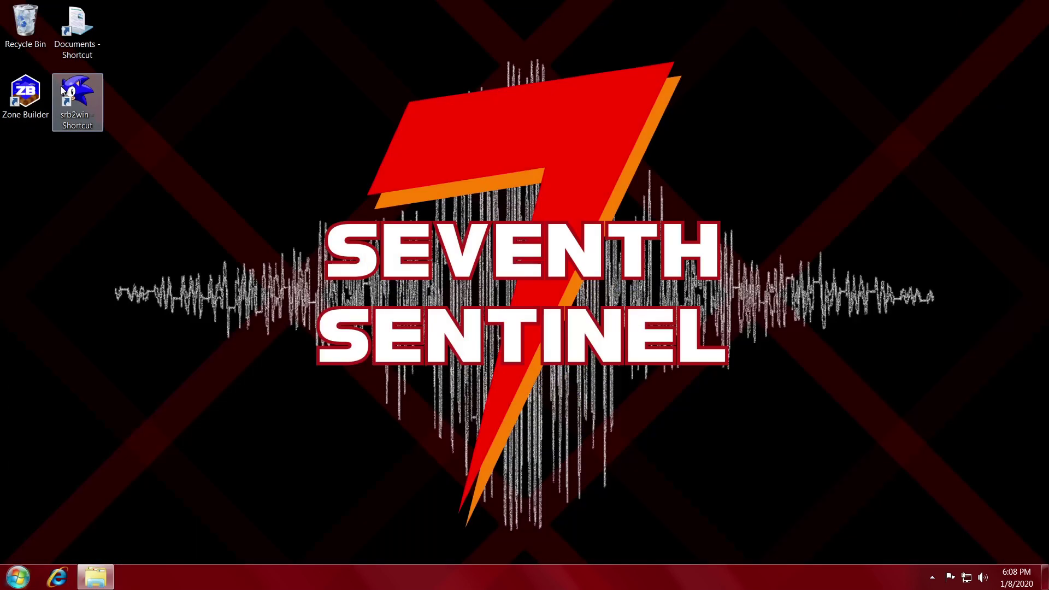
double_click(25, 109)
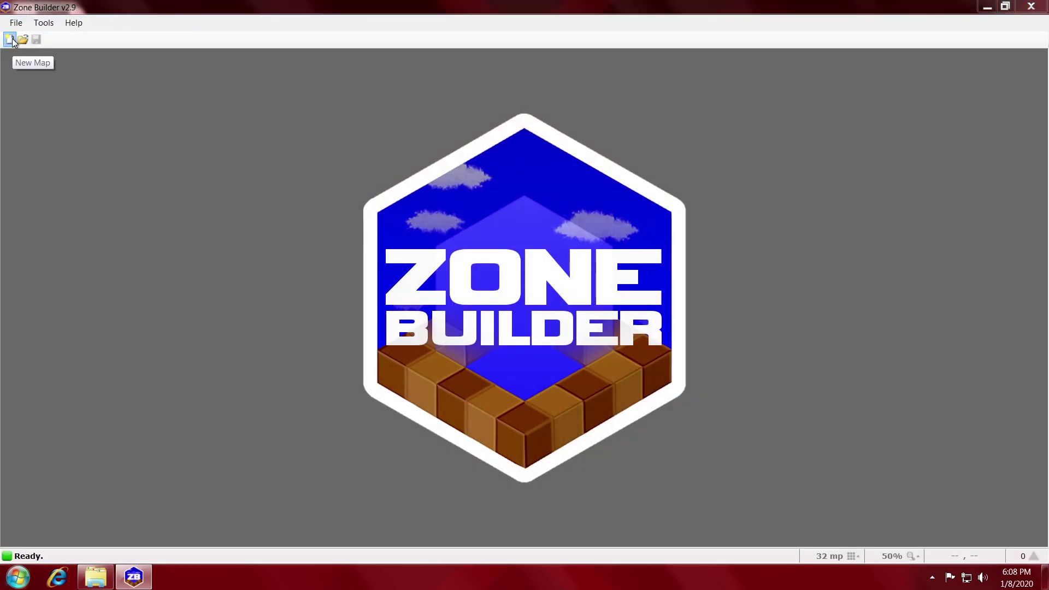
- Start a new map with the Sonic Robo Blast 2 - 2.2 game configuration
click(12, 40)
click(621, 170)
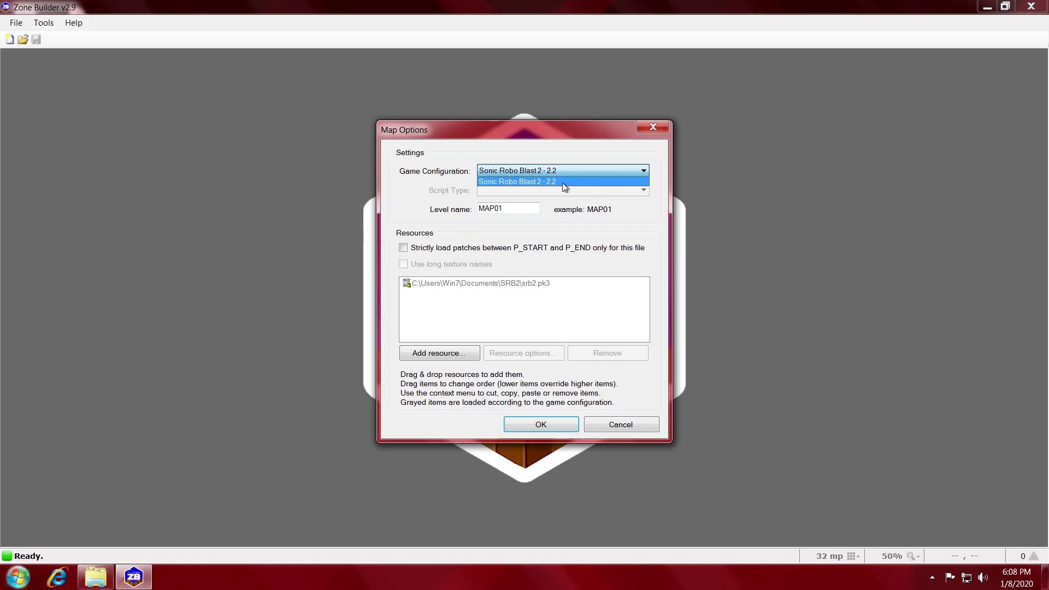
click(541, 137)
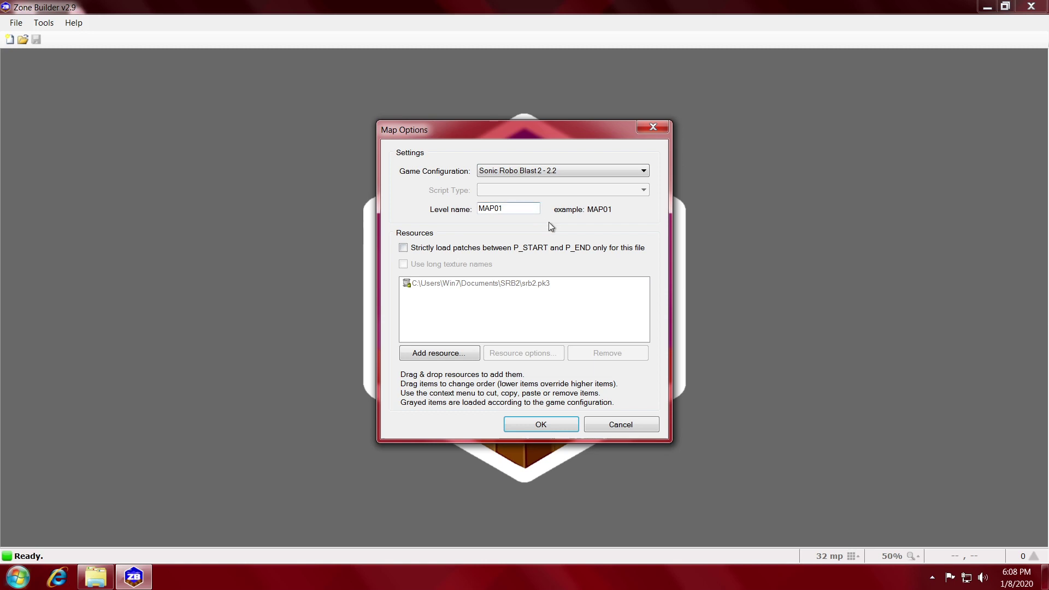
- Try the level names BOB and MAPXX, and set the level name back to MAP01
key(Tab)
text(BOB)
key(shift+Home)
text(MAP)
text(XX)
key(BackSpace)
key(BackSpace)
text(XX)
key(BackSpace)
key(BackSpace)
text(01)
key(BackSpace)
key(BackSpace)
text(01)
- Dismiss adding another resource and create the new map with only srb2.pk3 loaded
click(458, 355)
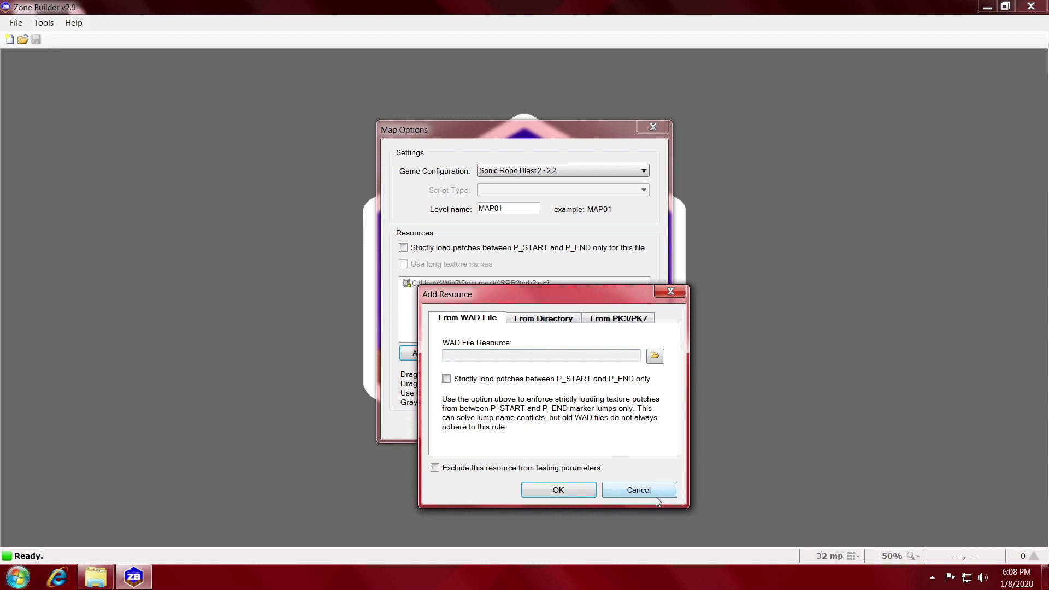
click(639, 491)
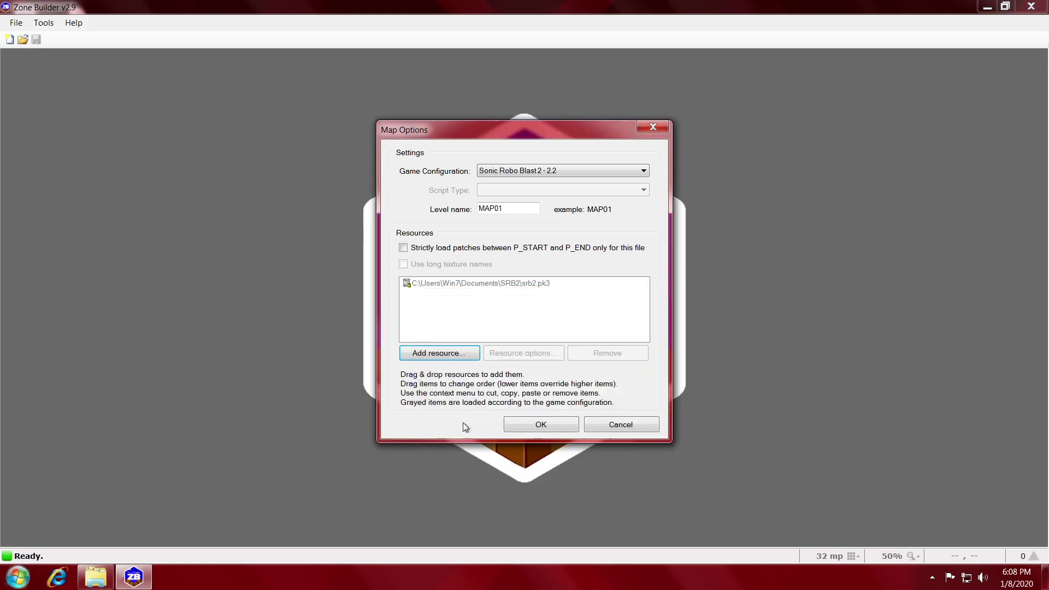
click(541, 424)
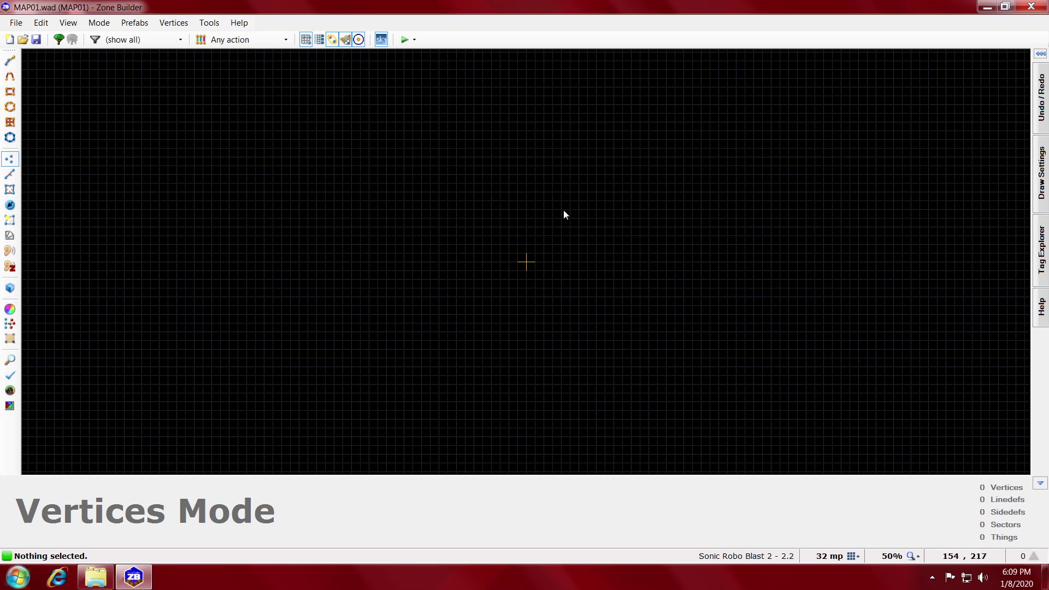
- Draw a closed rectangular sector about 832 by 448 units, centred on the map origin
right_click(412, 201)
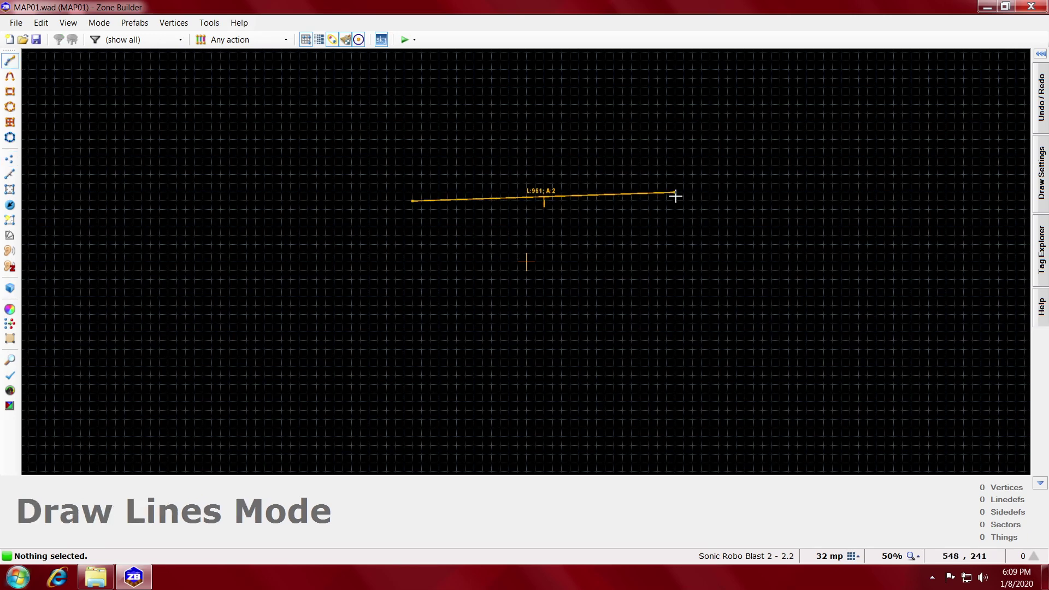
click(642, 201)
click(639, 323)
click(412, 323)
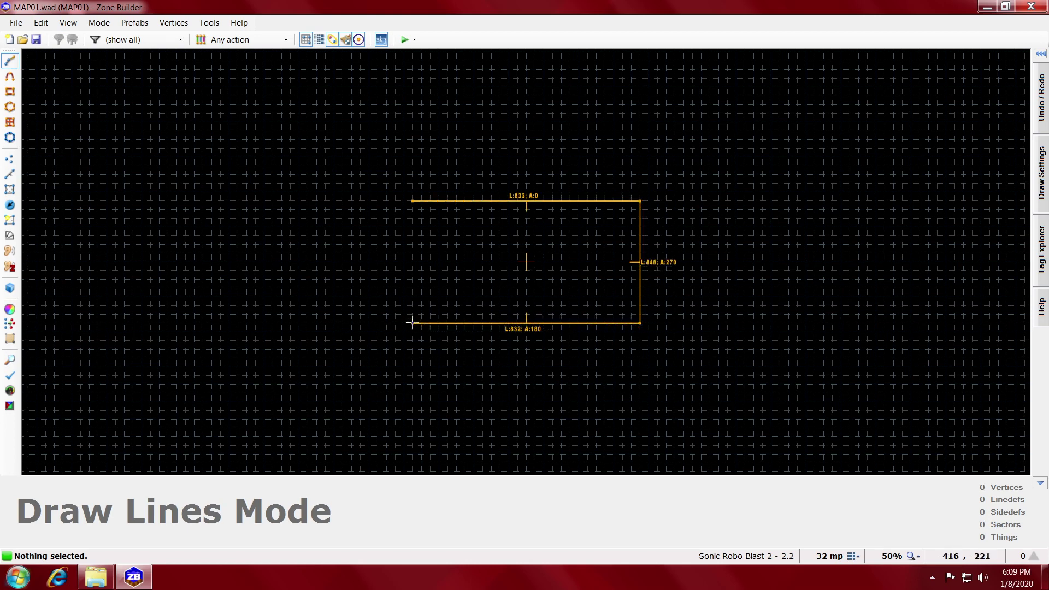
click(416, 201)
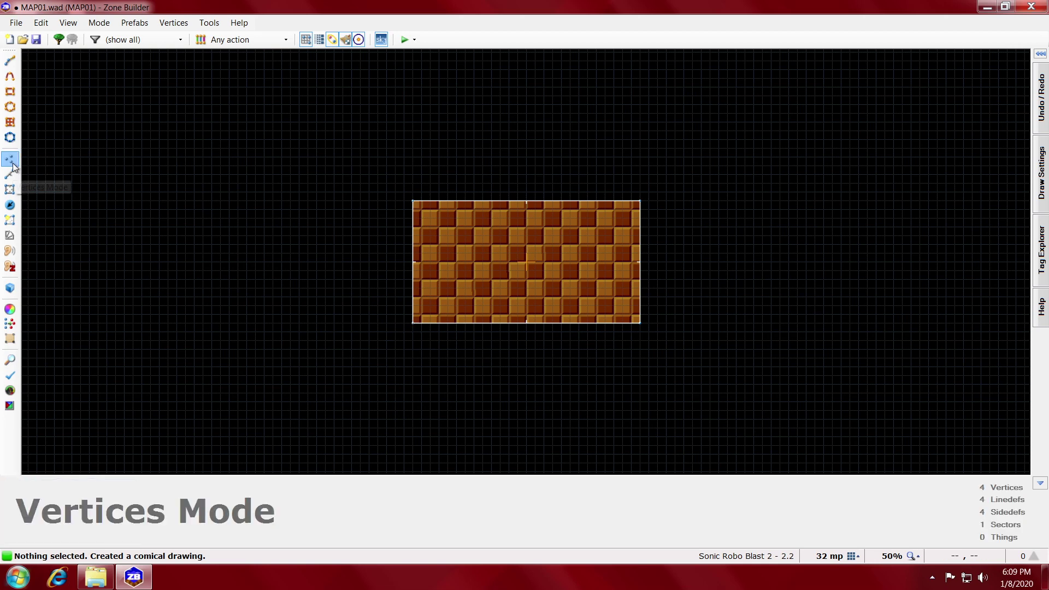
- Move the rectangle's four corner vertices outward by one grid square to enlarge the sector evenly
right_drag(412, 325, 404, 332)
right_drag(411, 202, 447, 166)
mouse_move(638, 323)
right_down()
mouse_move(640, 369)
mouse_move(650, 323)
mouse_move(649, 332)
right_up()
right_drag(641, 200, 649, 191)
right_drag(447, 166, 404, 192)
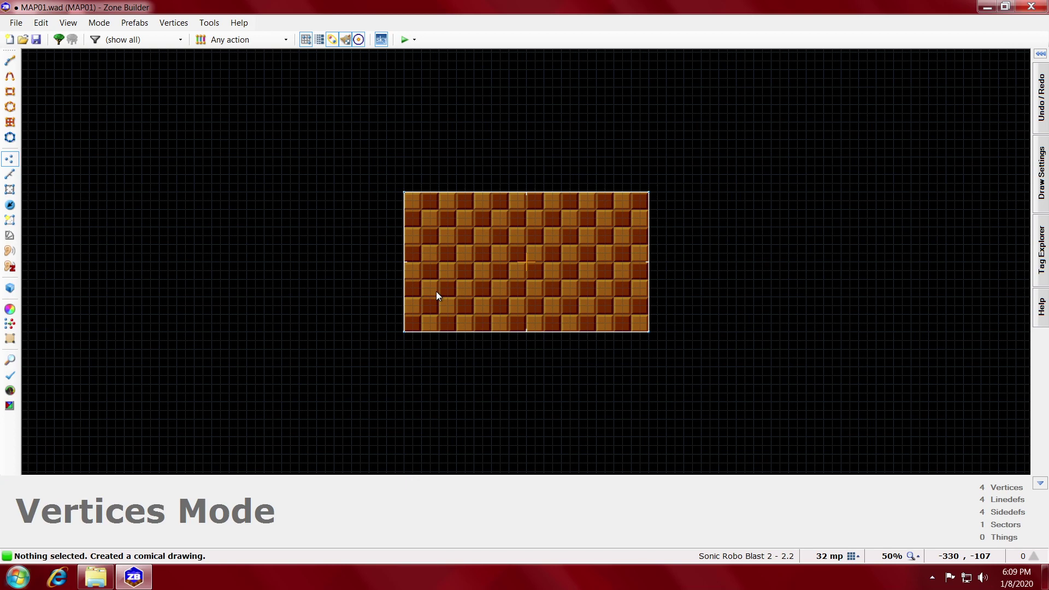
- Draw a tall closed triangle inside the western part of the rectangular sector
key(d)
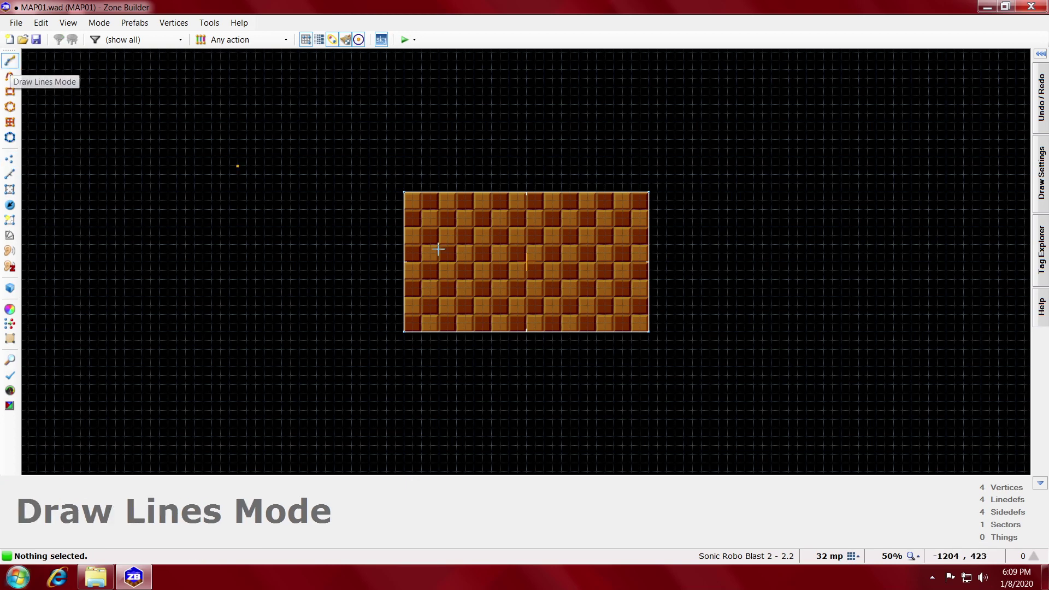
click(422, 315)
click(456, 210)
click(491, 314)
click(421, 315)
- Draw a closed square inside the northeastern part of the rectangular sector
key(d)
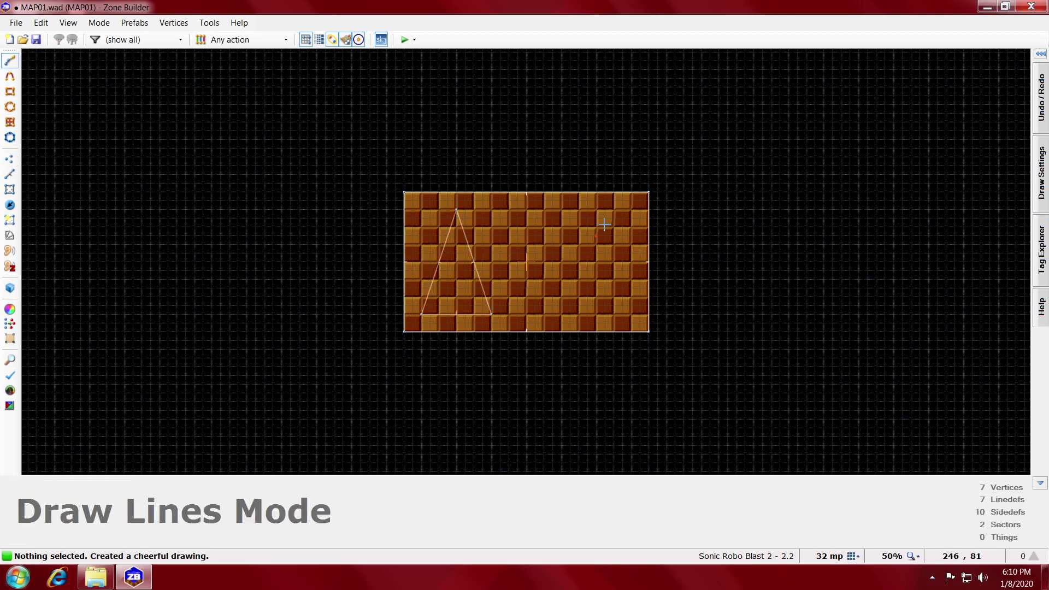
click(579, 209)
click(631, 209)
click(632, 263)
click(579, 263)
click(580, 209)
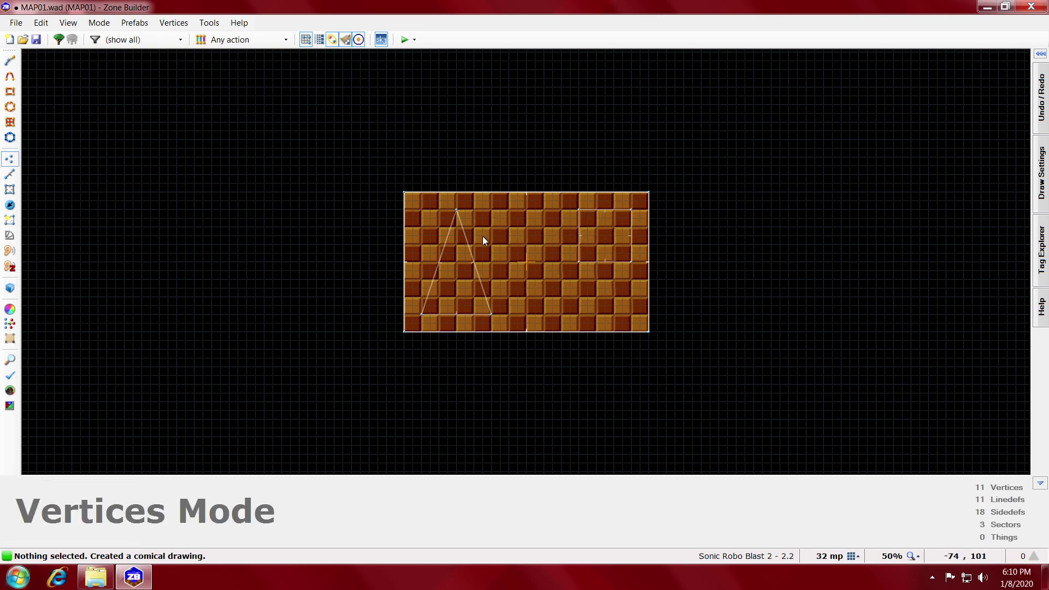
- Draw an eight-sided ellipse with spikiness 0 between the triangle and the square
click(10, 109)
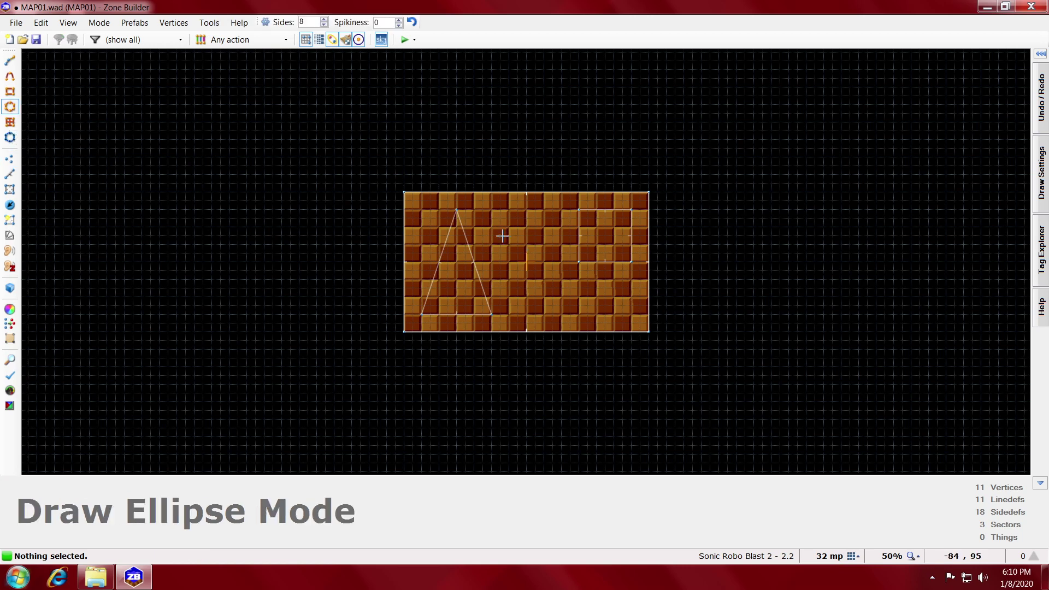
drag(499, 228, 550, 279)
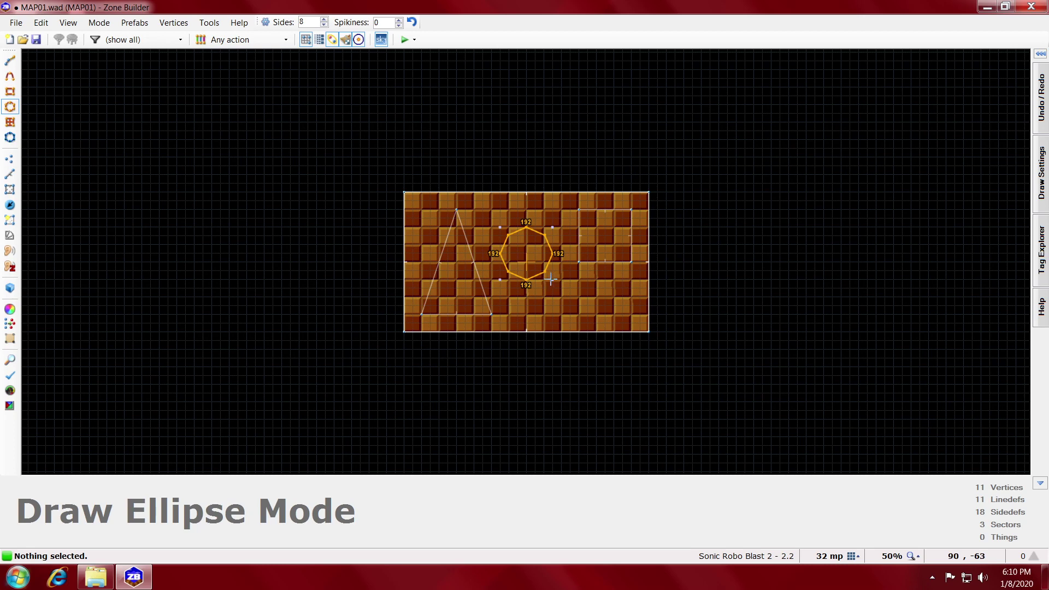
drag(551, 283, 559, 291)
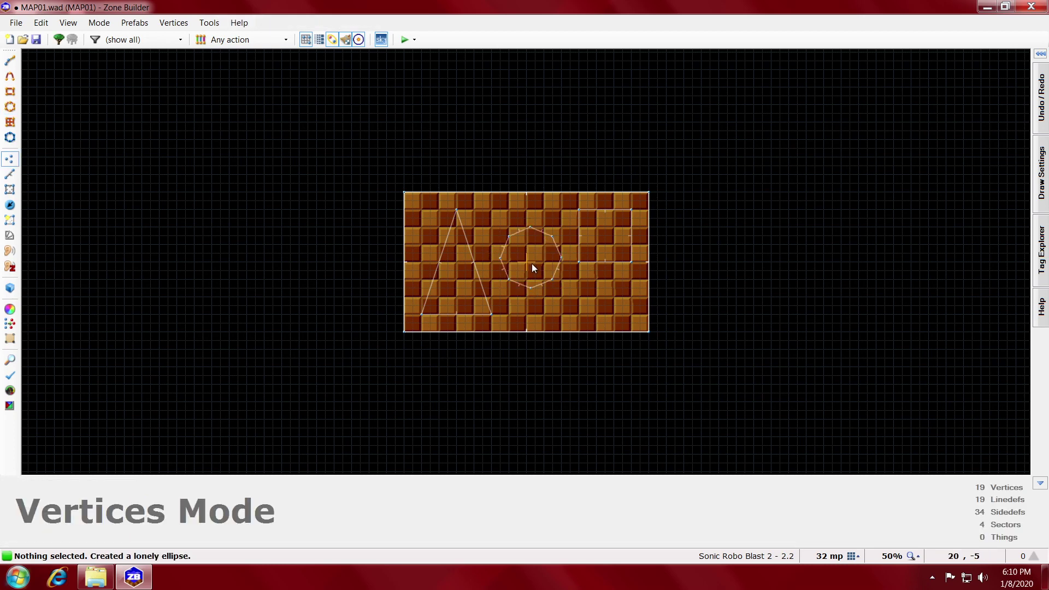
- Switch to Sectors mode over the octagonal sector and view the map in the 3D visual mode
key(s)
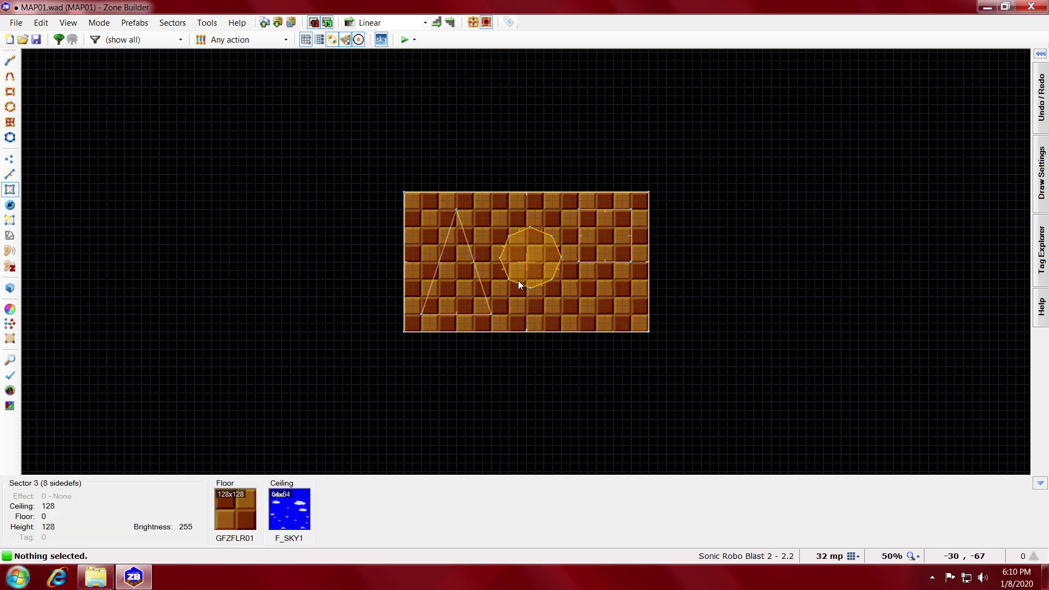
key(w)
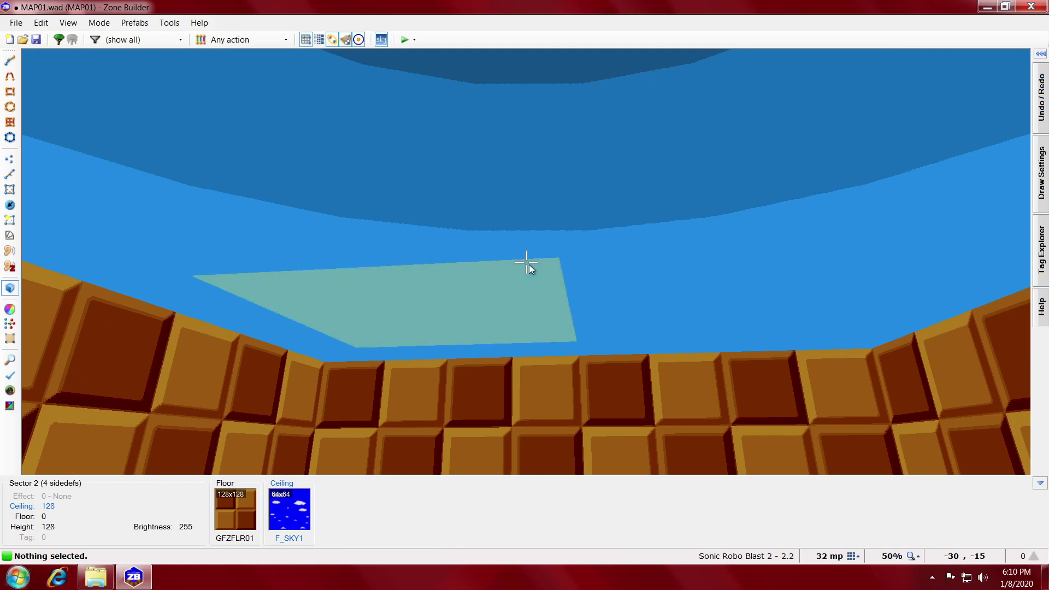
- Select the ceilings of all four sectors together and raise them to a height of 440
click(529, 265)
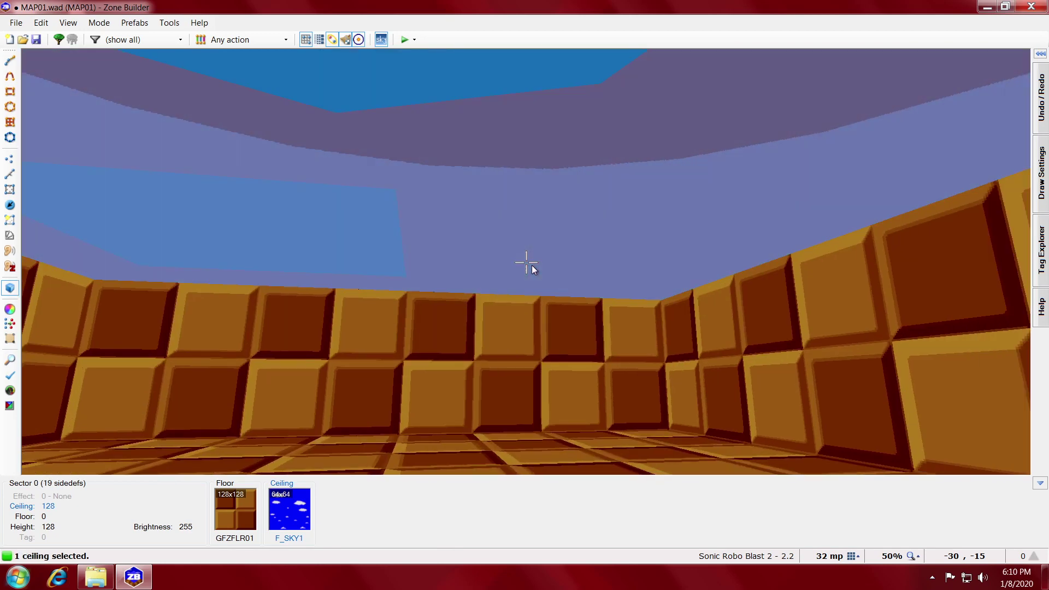
click(528, 264)
key(c)
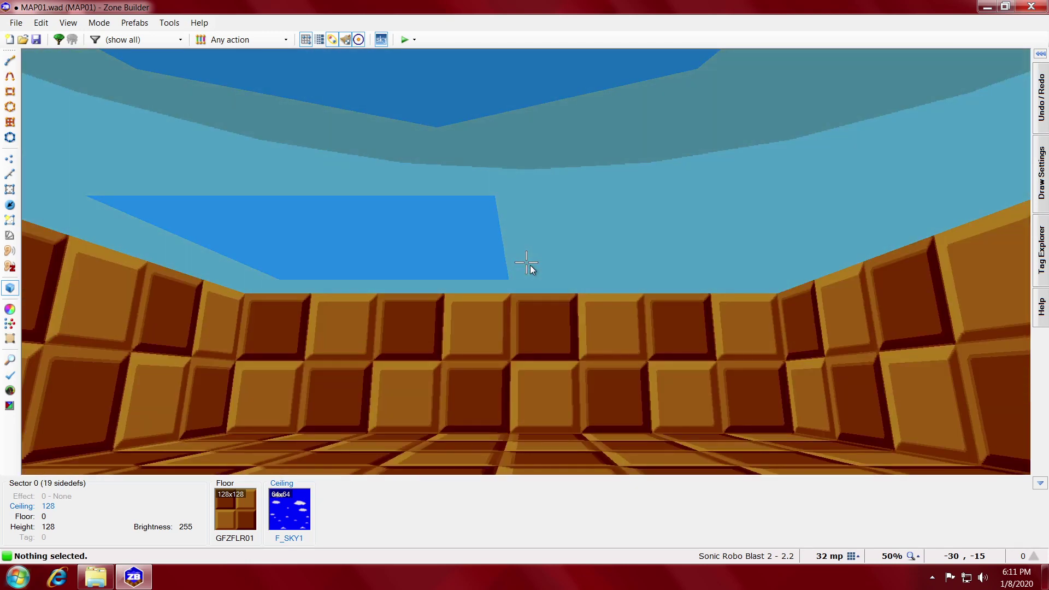
shift+click(530, 264)
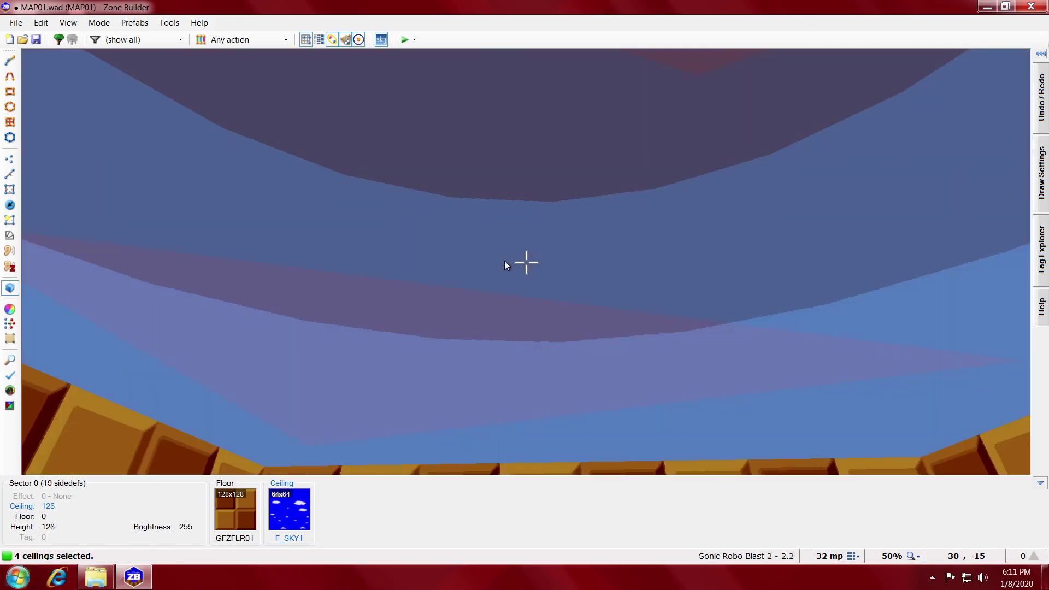
scroll(504, 261, up, 18)
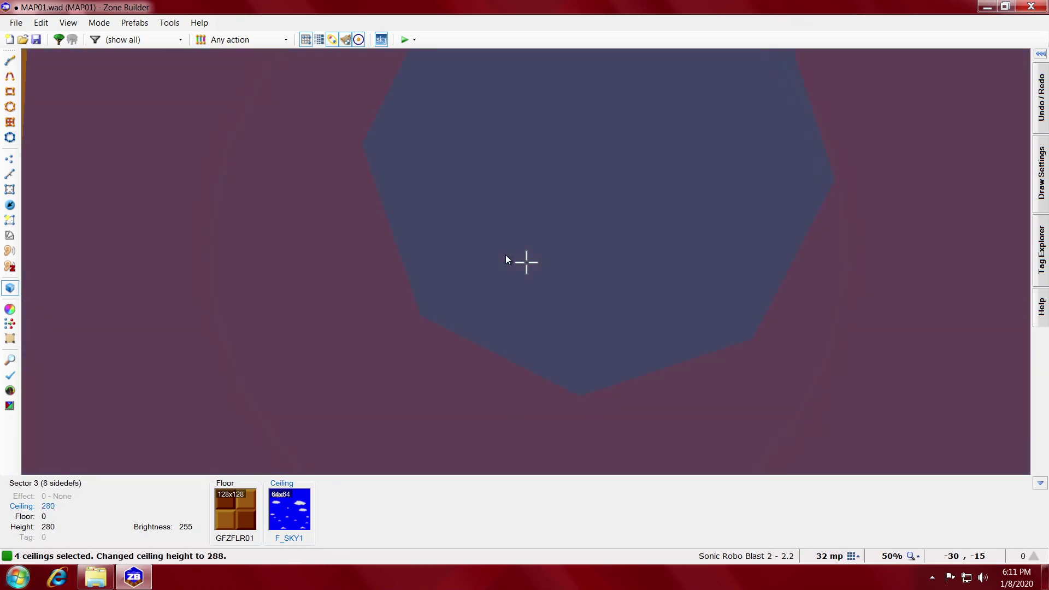
scroll(506, 257, up, 20)
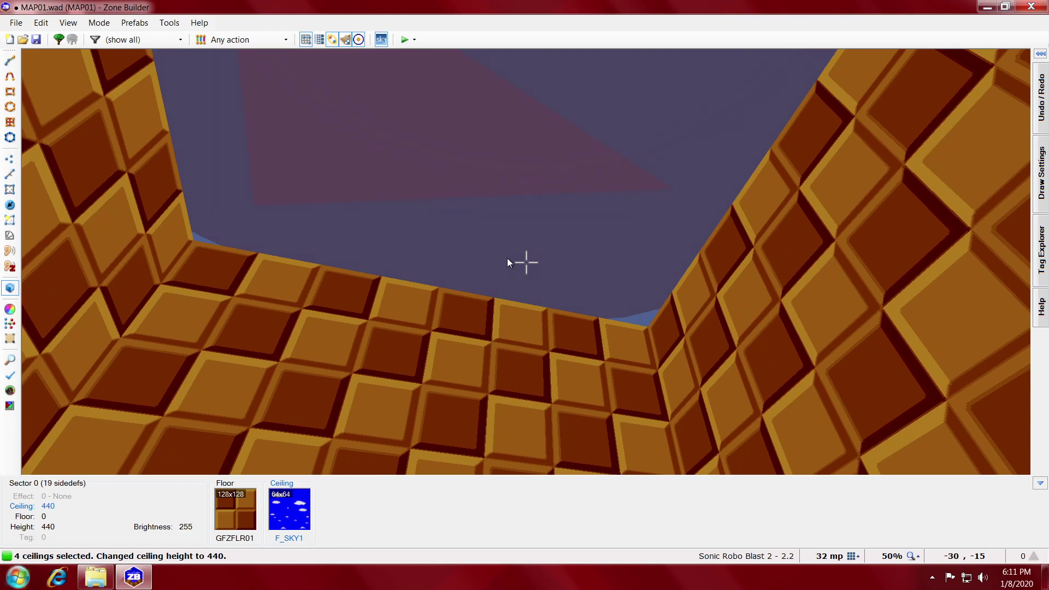
- Set the ceiling height of the four selected sectors to 512 in their properties and clear the selection
right_click(507, 258)
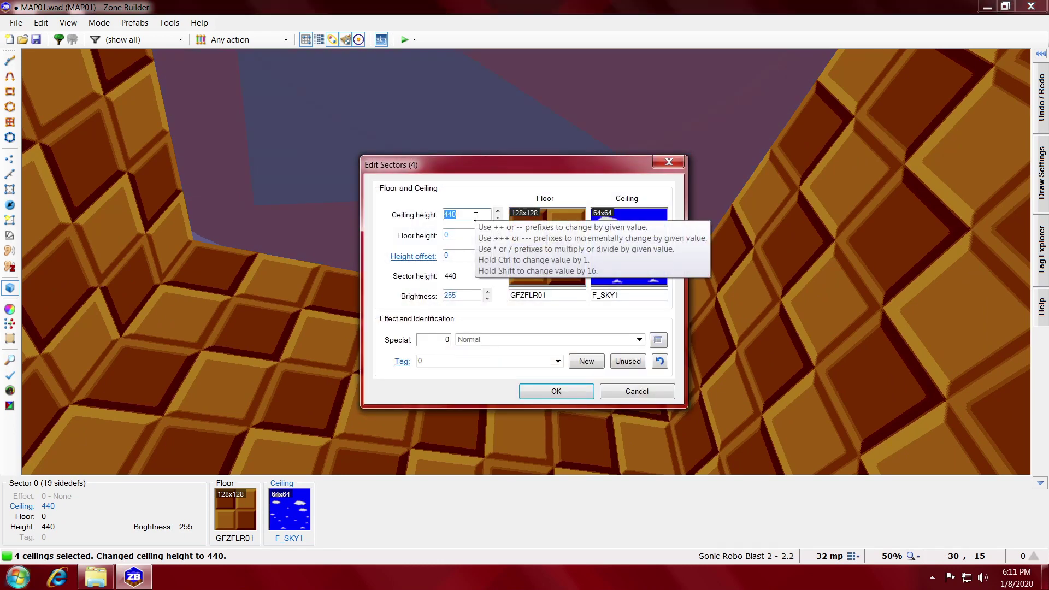
text(640)
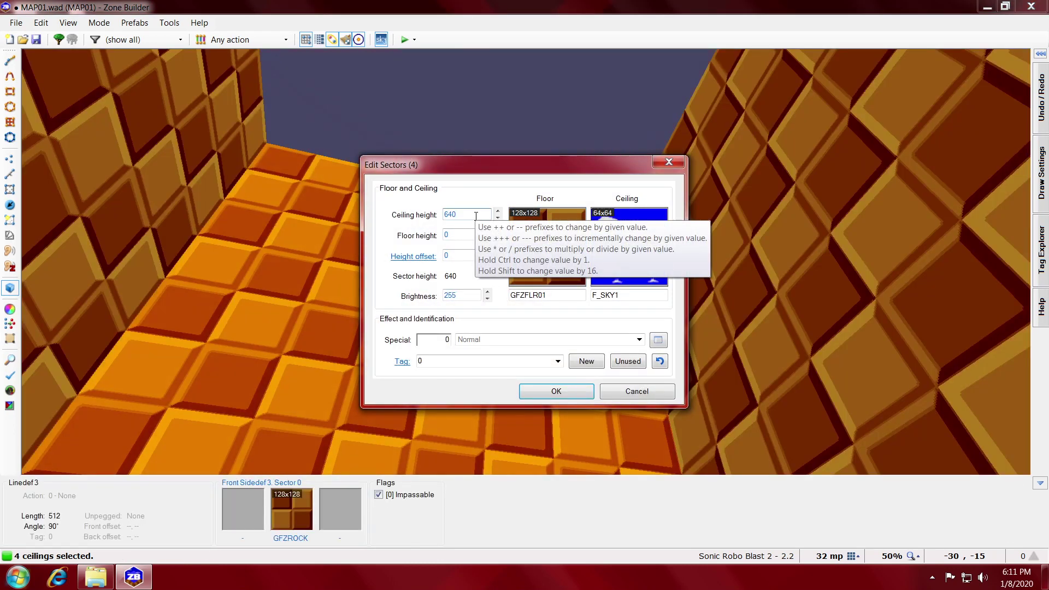
key(Return)
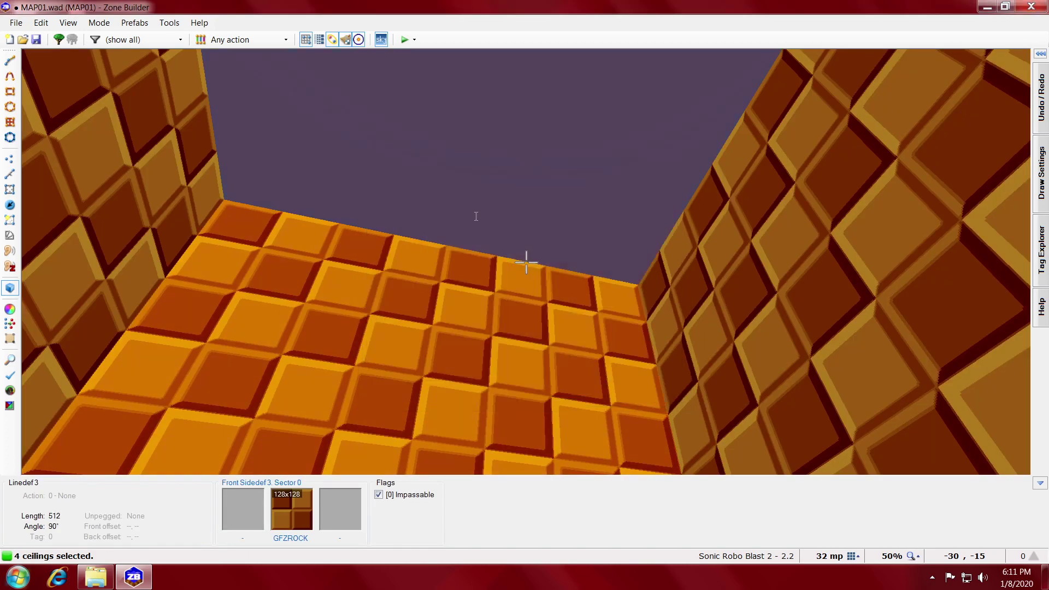
key(c)
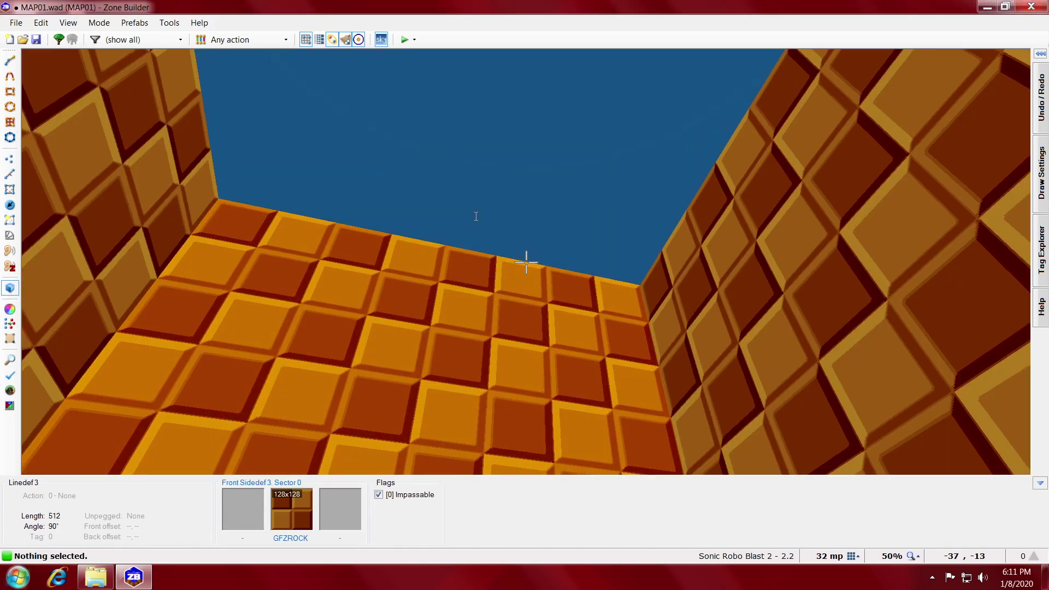
- Raise the floor of the triangular sector to a height of 64 in the 3D view
key(e)
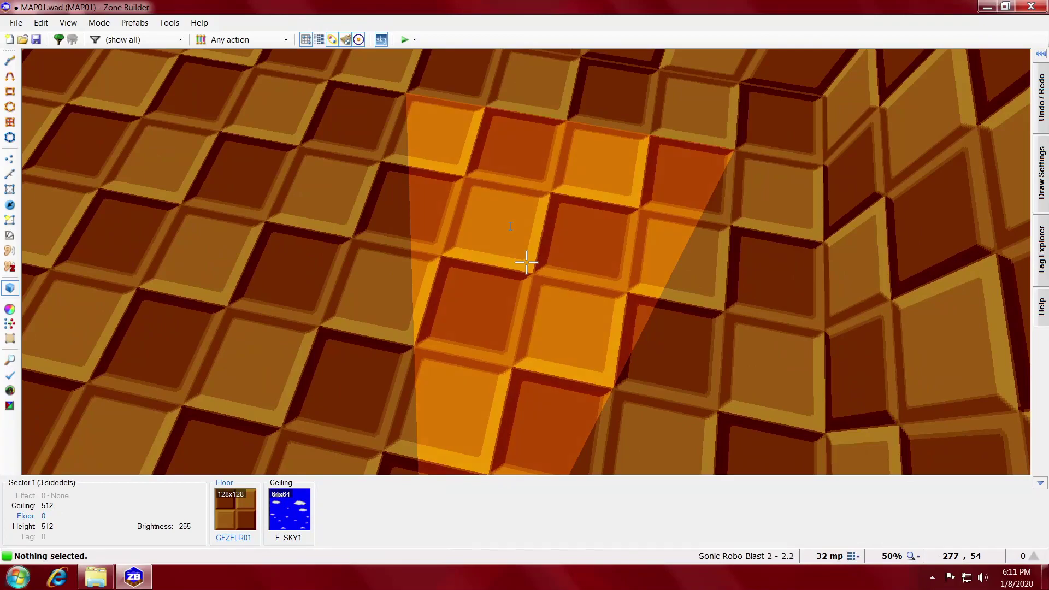
key(d)
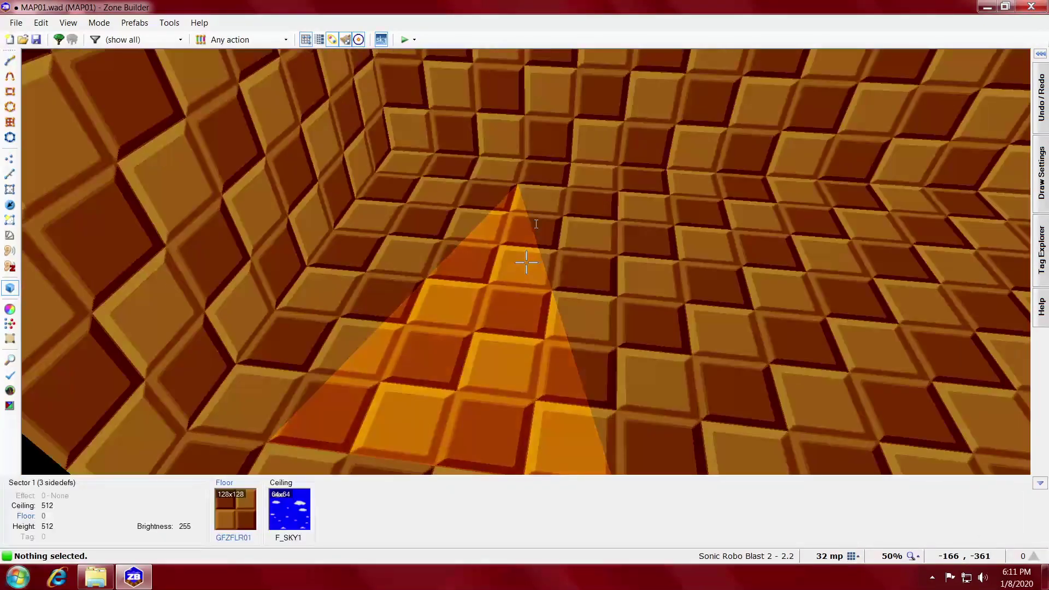
key(f)
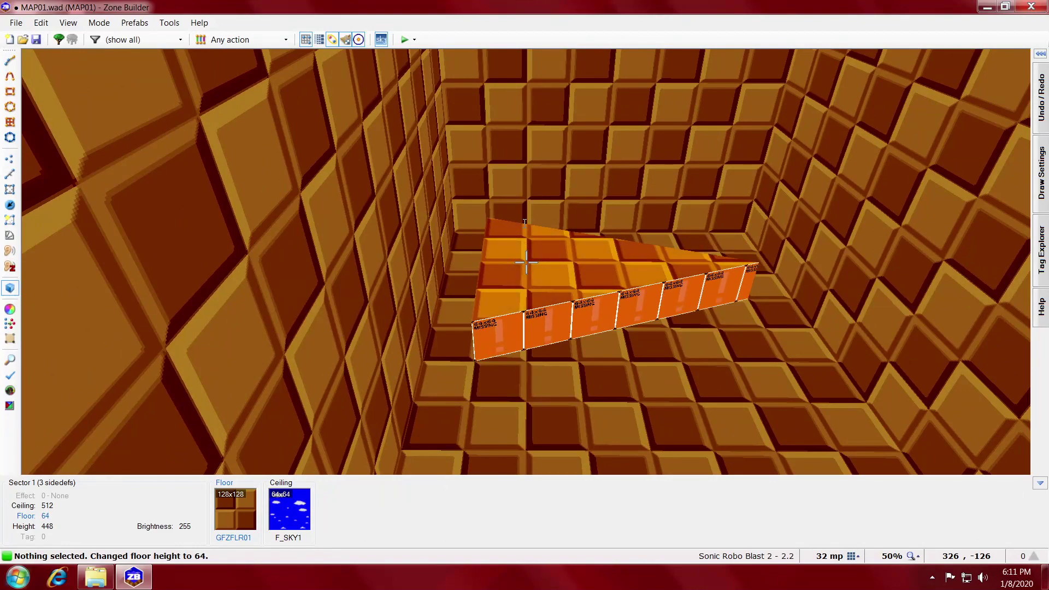
key(e)
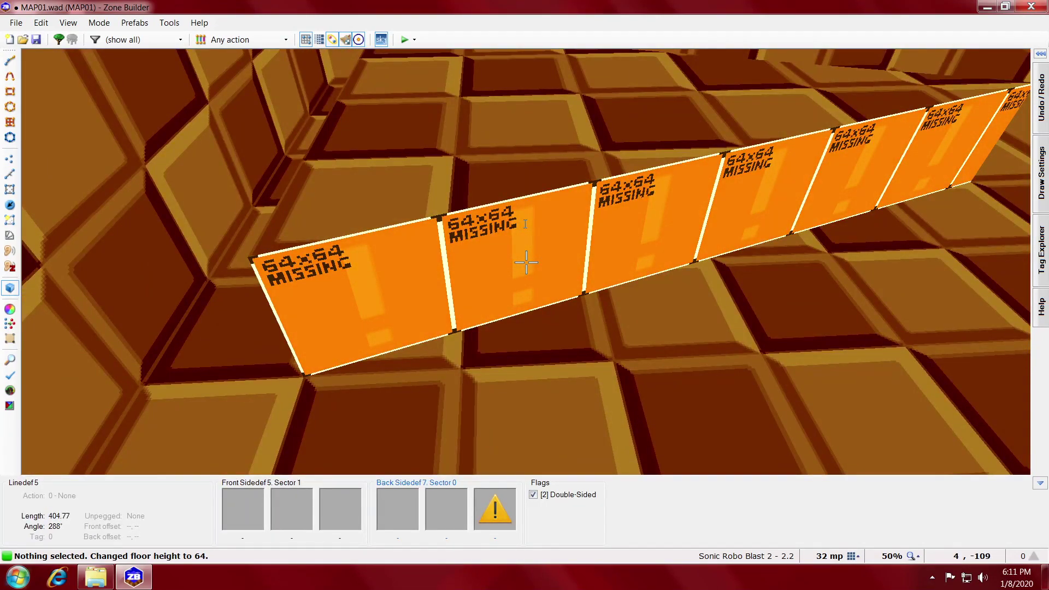
- Lower the ceiling of the octagonal sector to a height of 360
key(f)
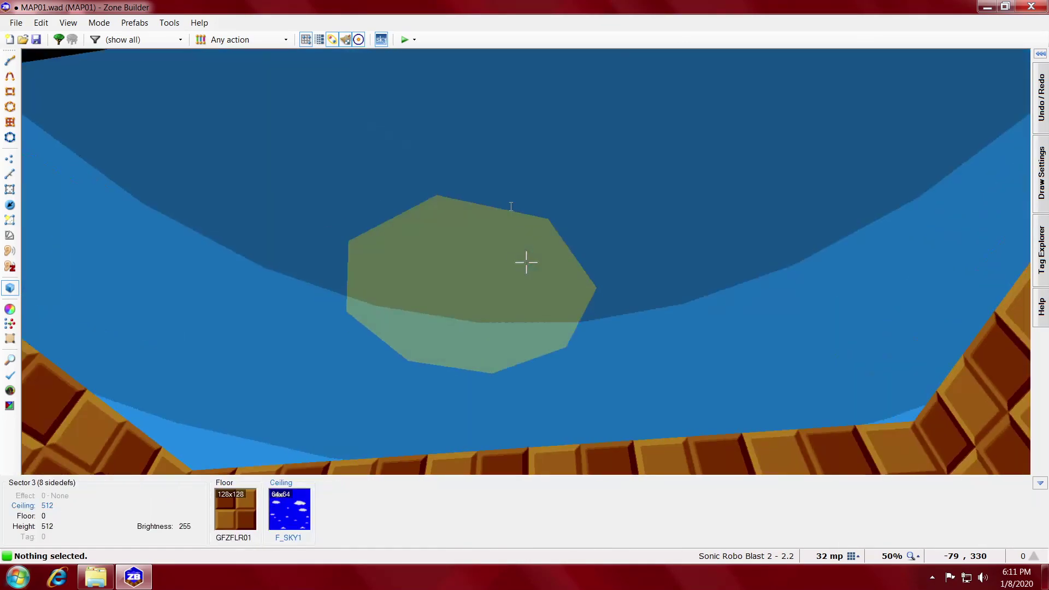
scroll(509, 206, up, 1)
scroll(510, 206, down, 1)
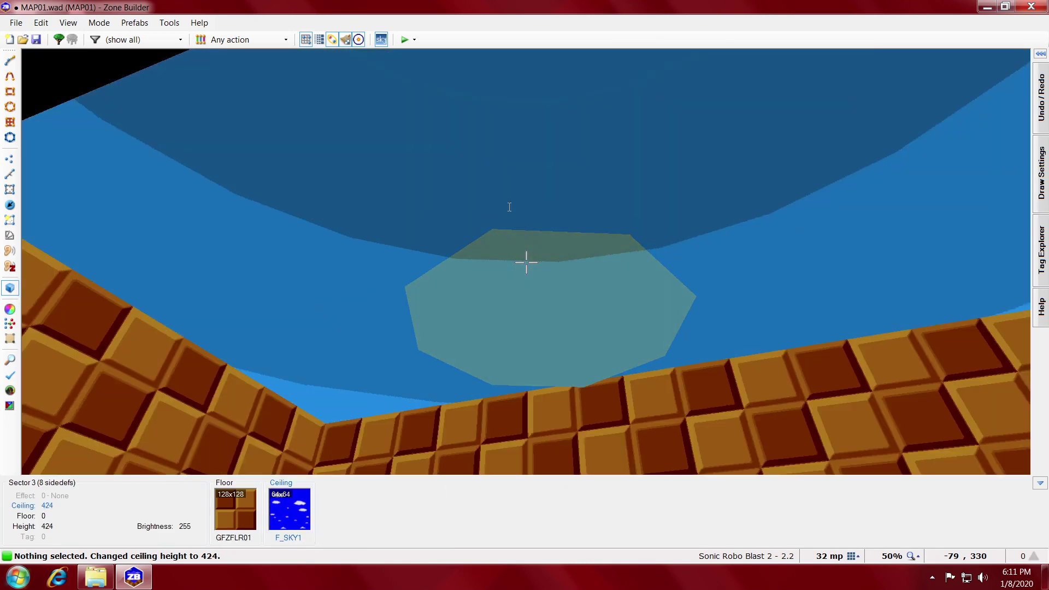
scroll(509, 207, down, 4)
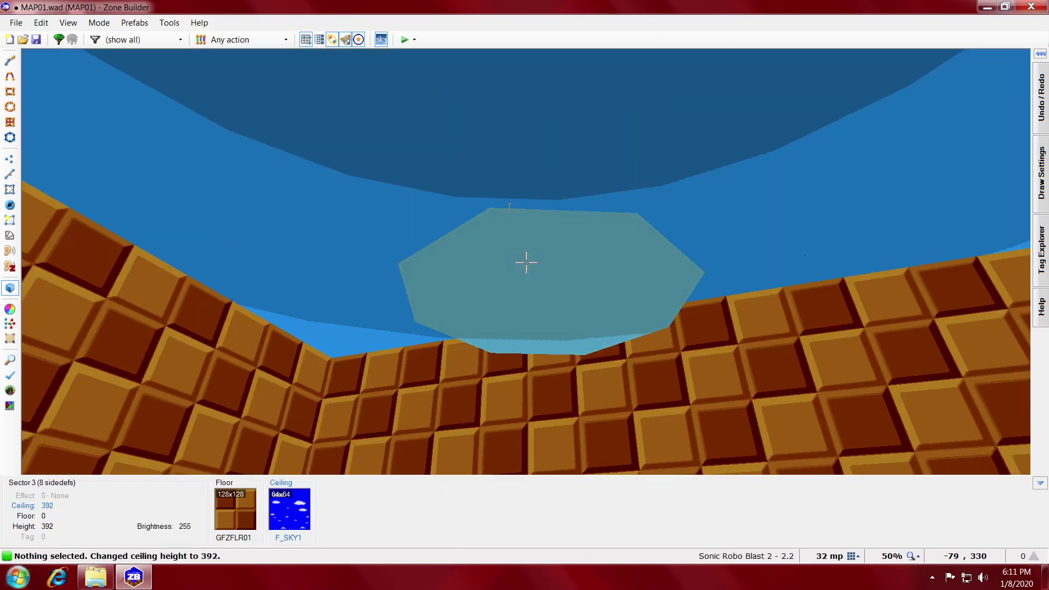
scroll(510, 206, down, 1)
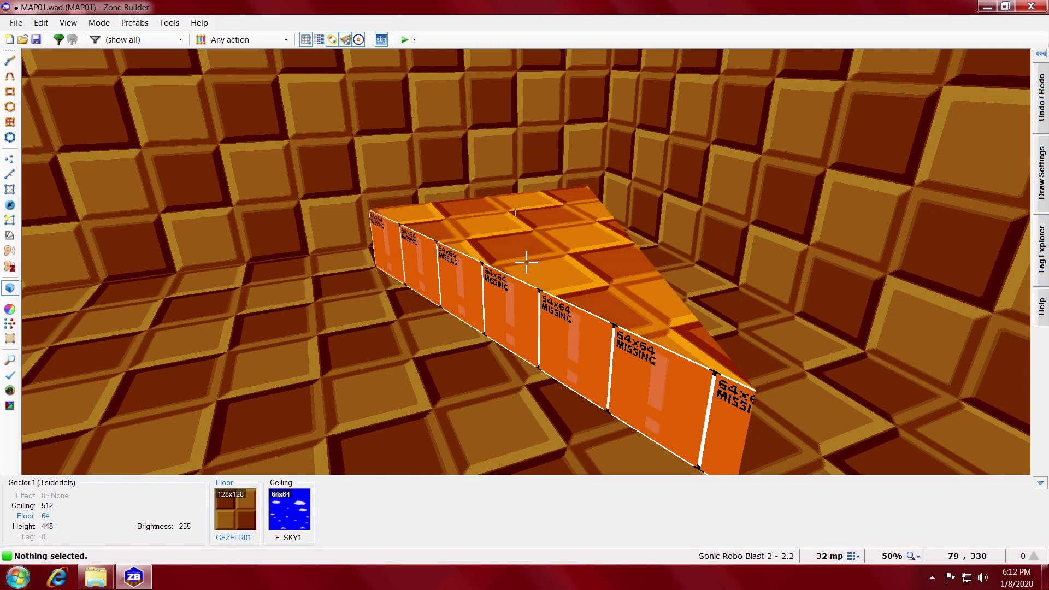
- Leave the 3D visual mode, return to the 2D map in Sectors mode and center the room in view
key(q)
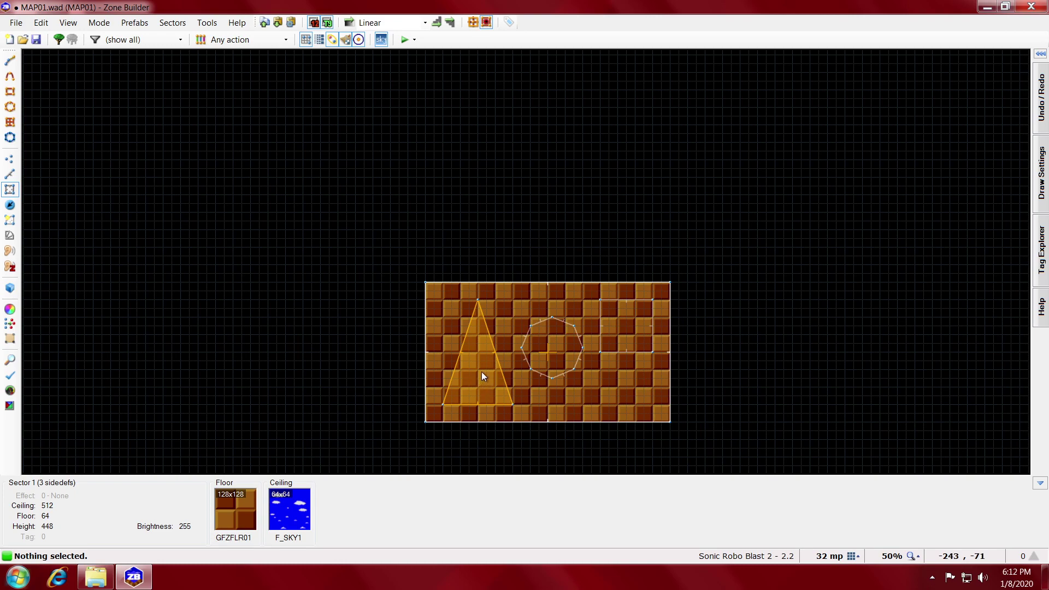
scroll(507, 426, up, 1)
key(space)
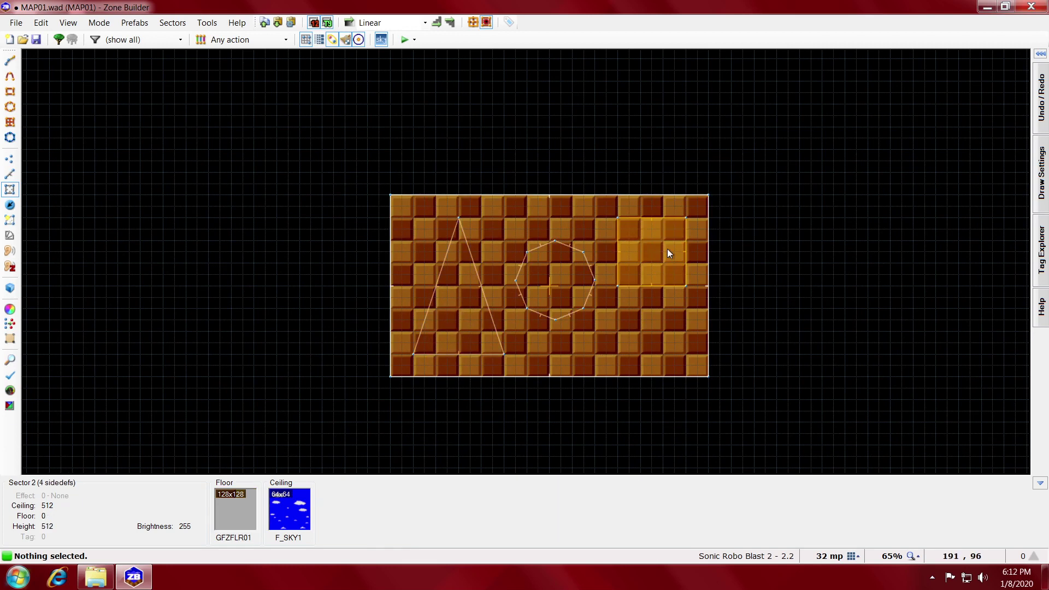
- Change the triangular sector's floor texture to GFZFLR02 from the flats browser and apply the sector properties
right_click(461, 313)
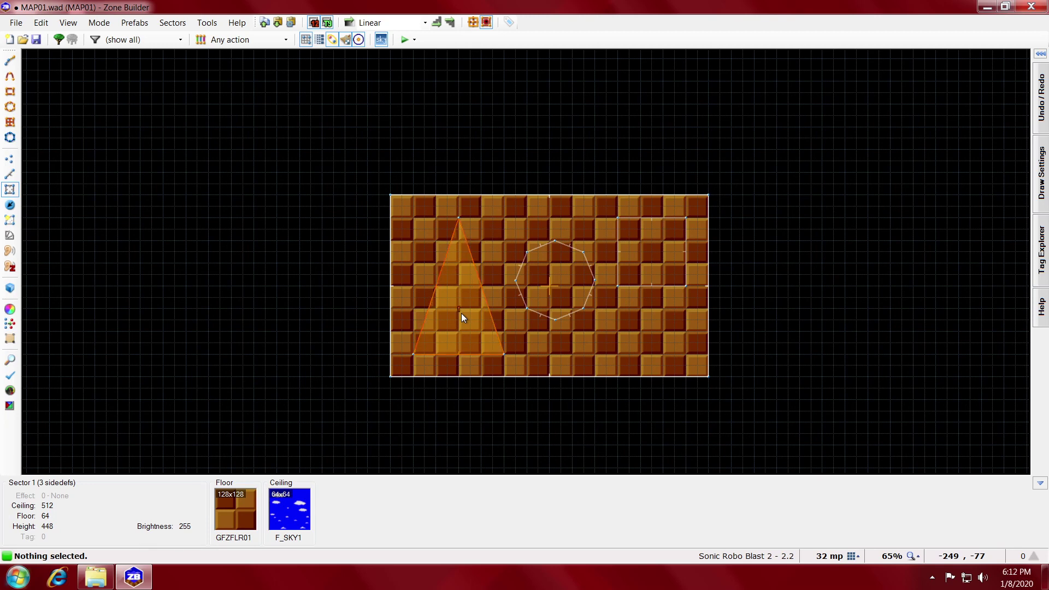
drag(550, 171, 237, 215)
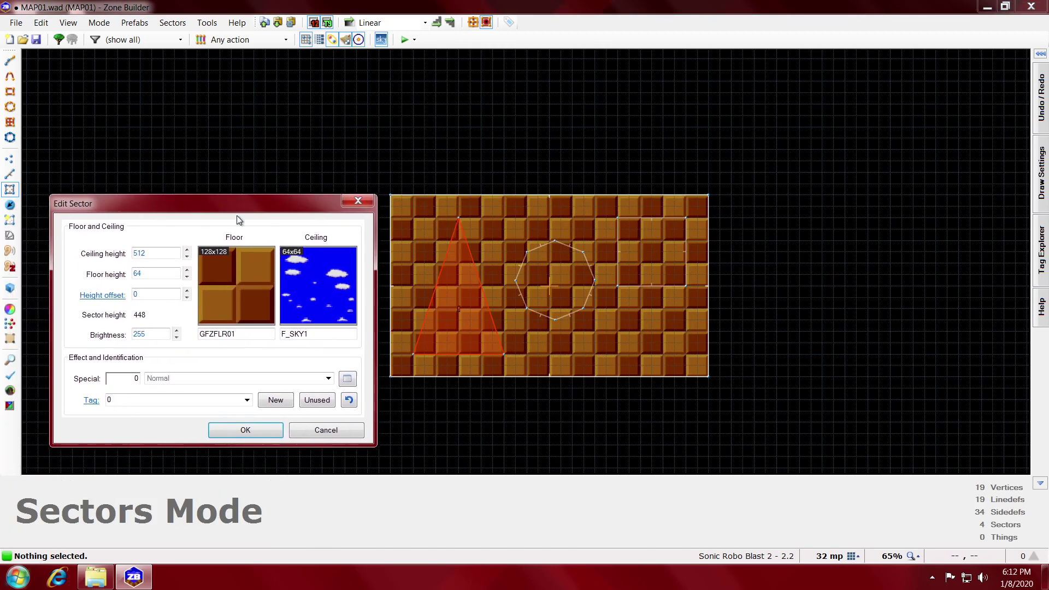
click(240, 292)
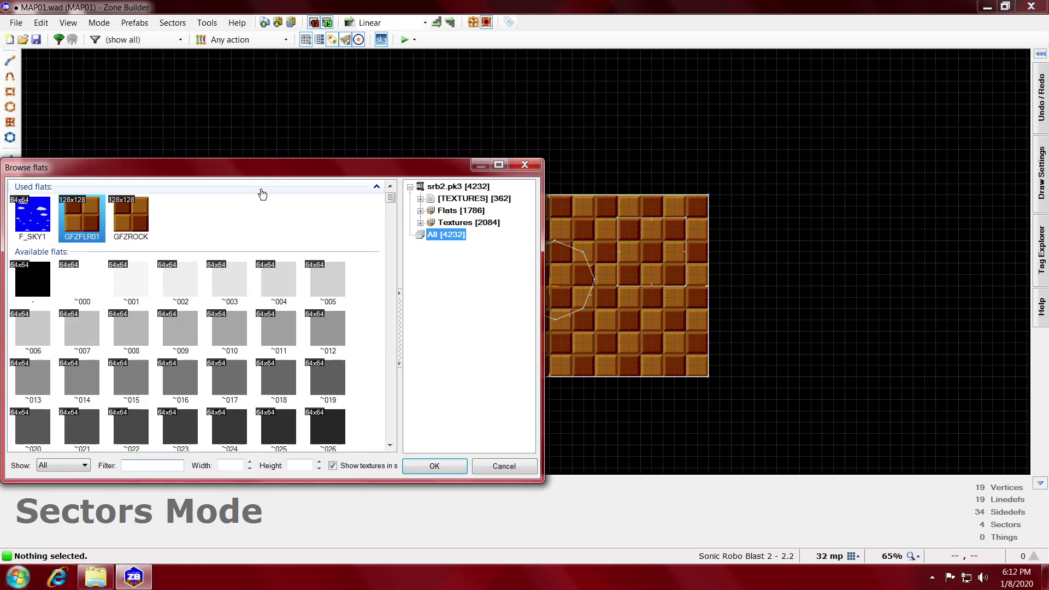
drag(259, 174, 789, 172)
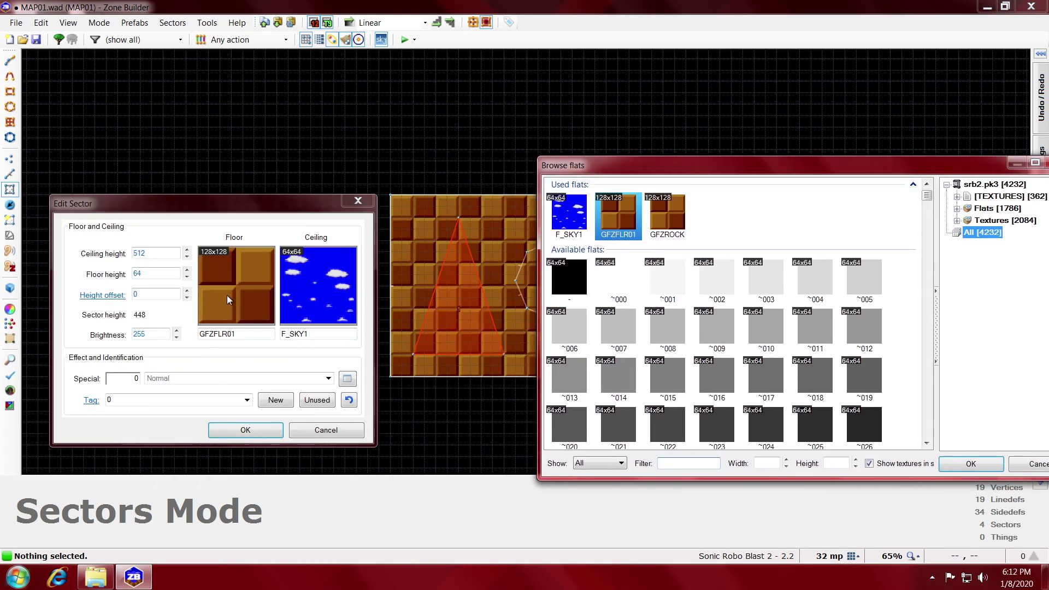
drag(692, 164, 598, 167)
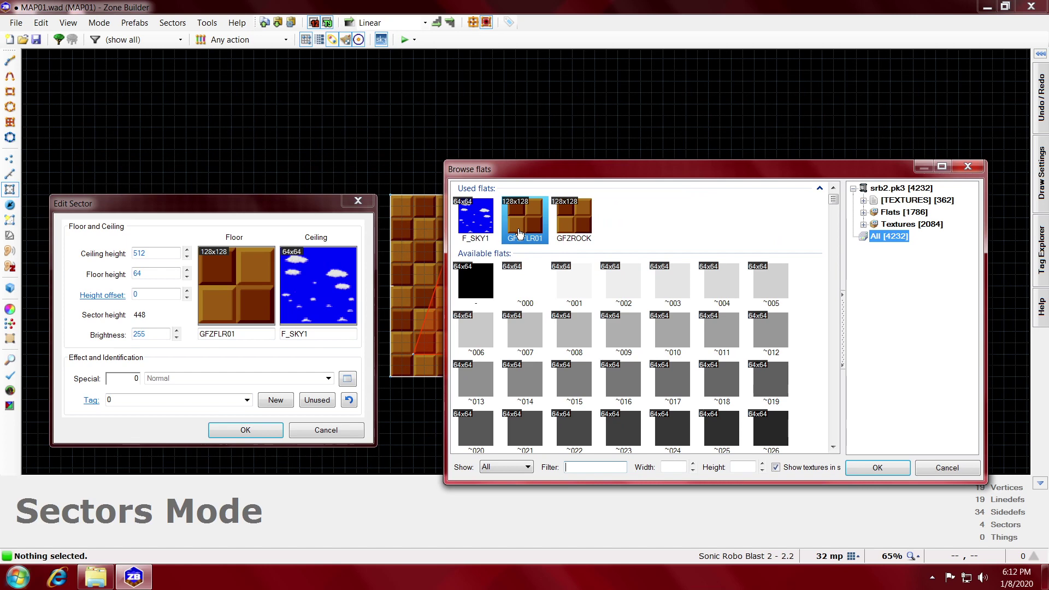
click(914, 218)
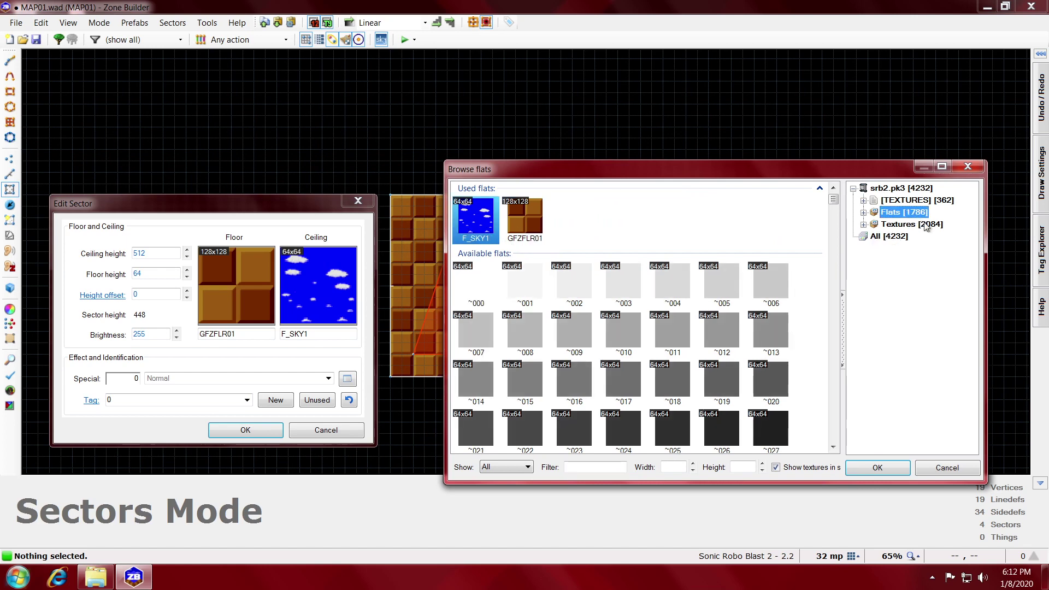
click(926, 225)
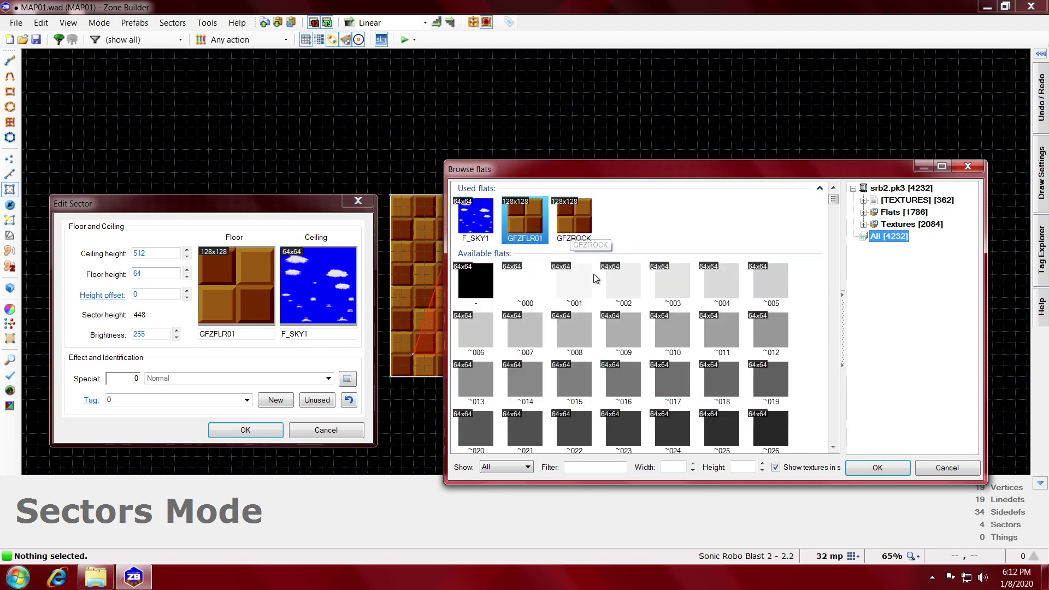
key(Tab)
double_click(771, 431)
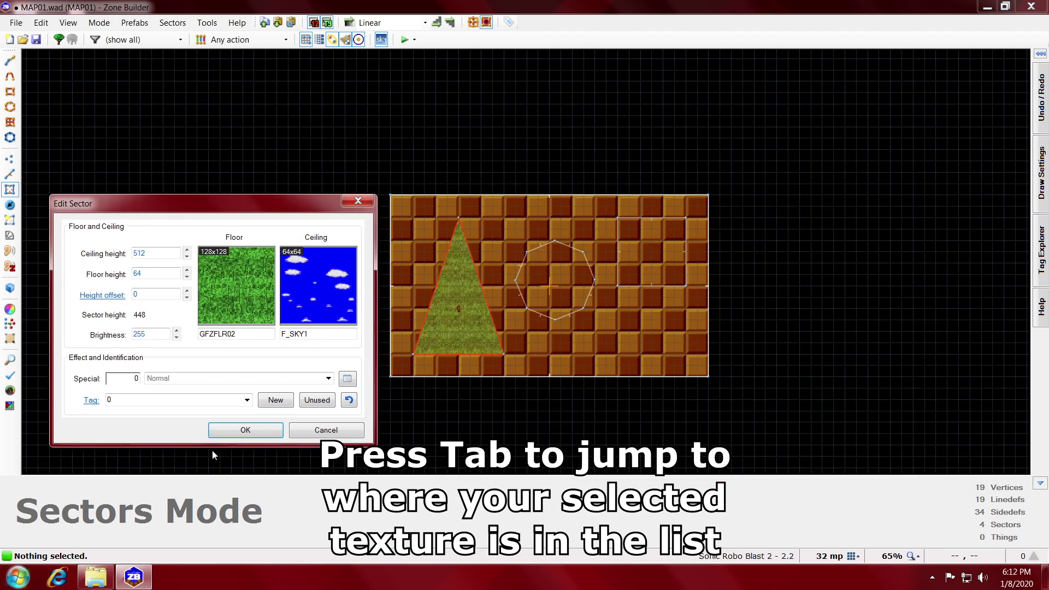
click(238, 431)
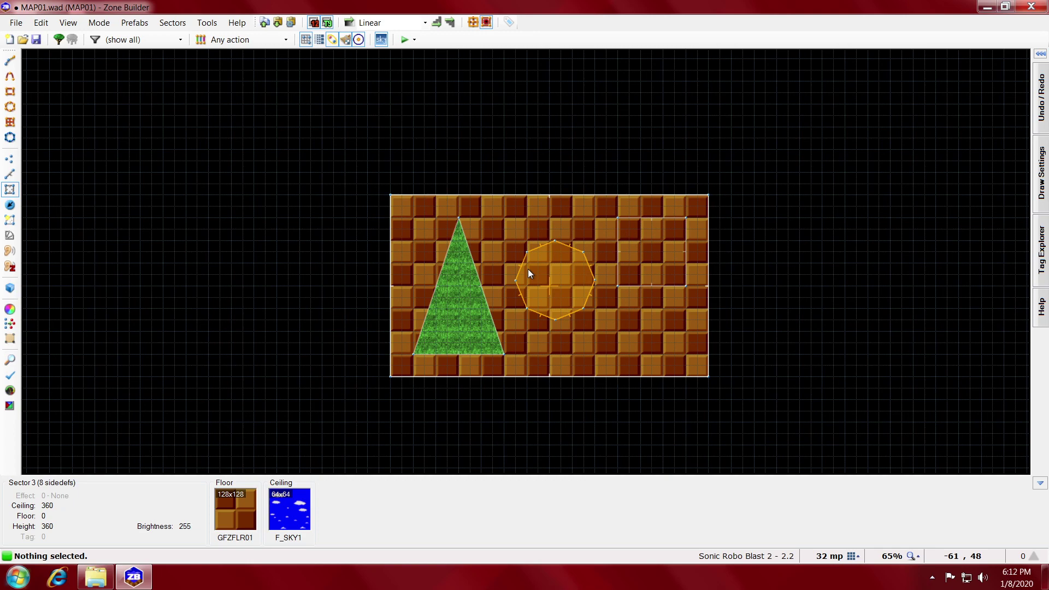
- Enter the 3D visual mode and examine the long wall and the raised grass triangle while moving around the room
key(w)
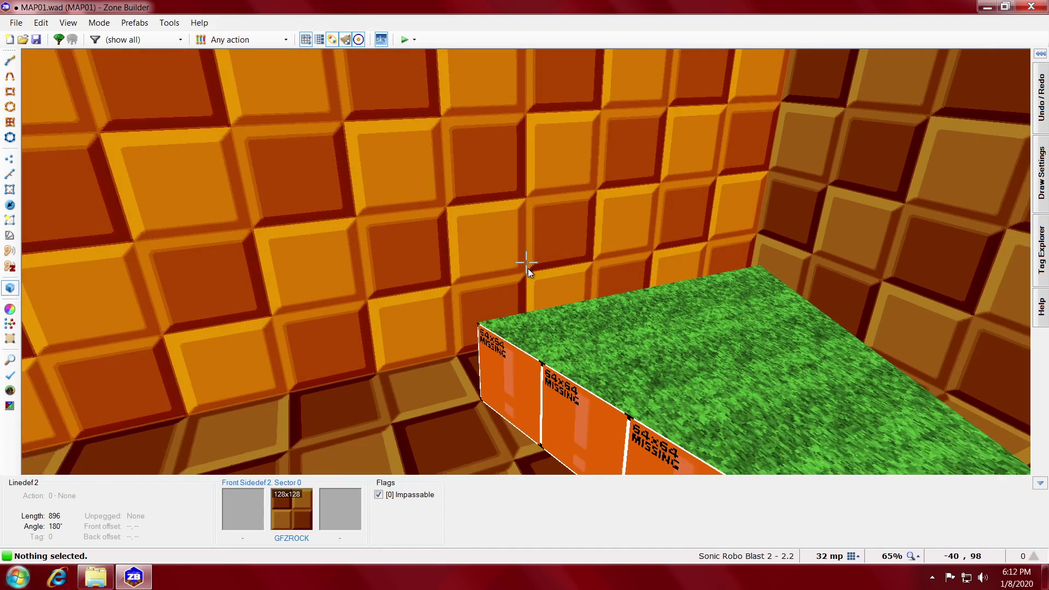
key(w)
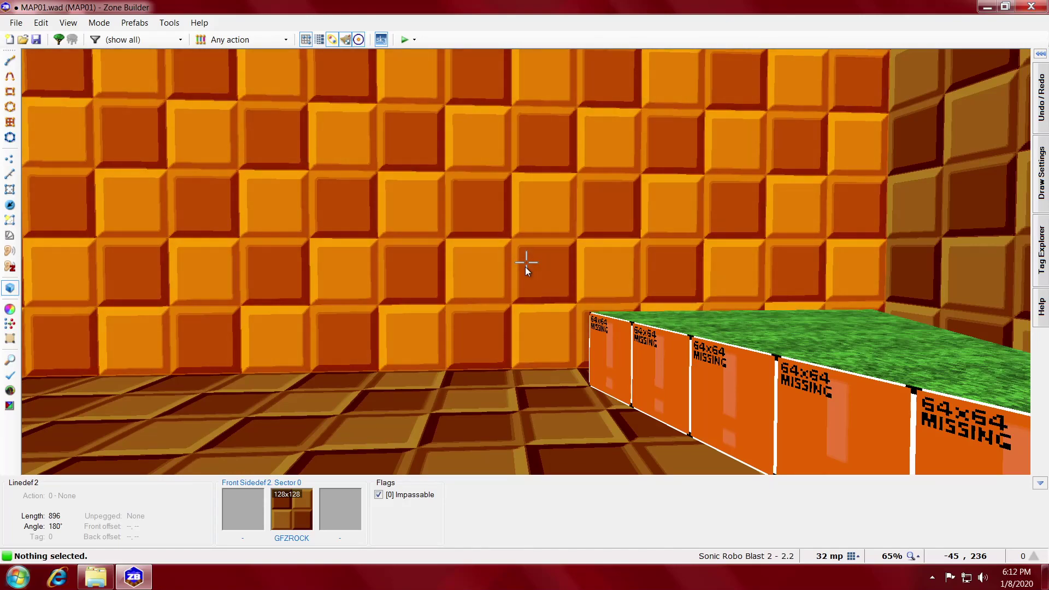
key(w)
key(w)
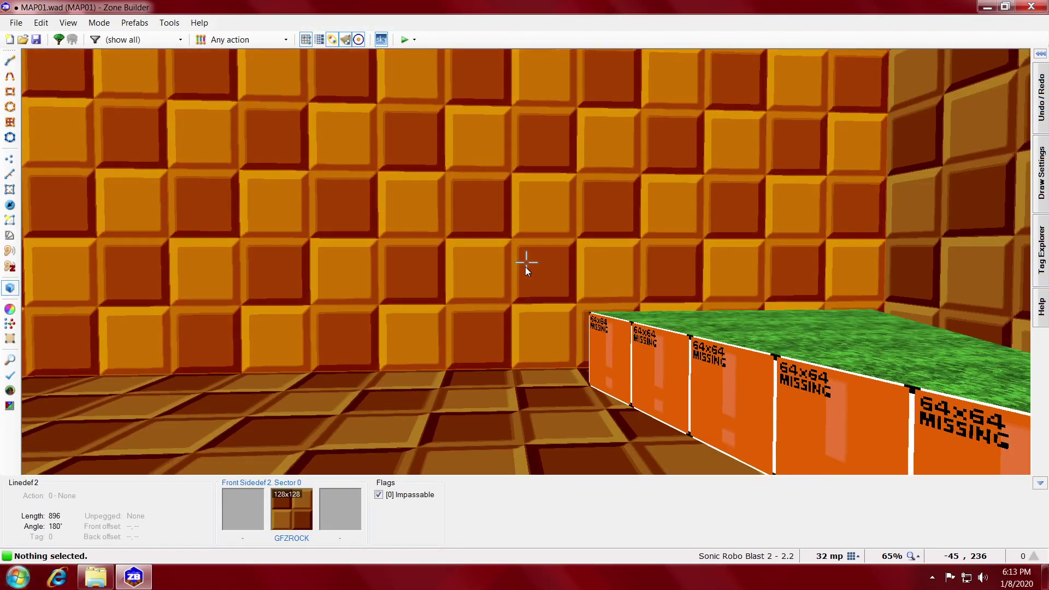
key(s)
key(s)
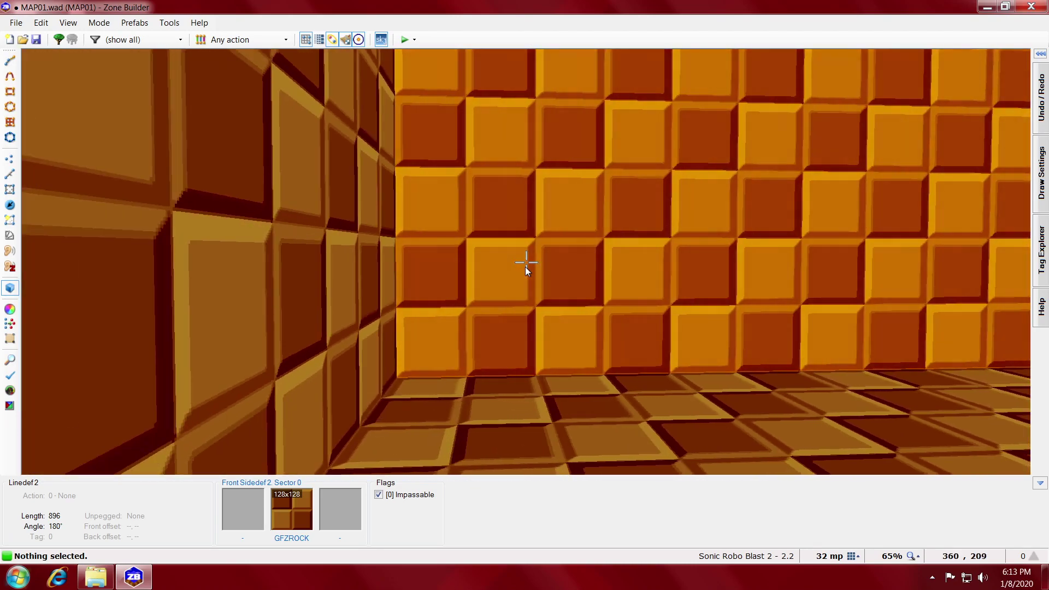
key(f)
key(f)
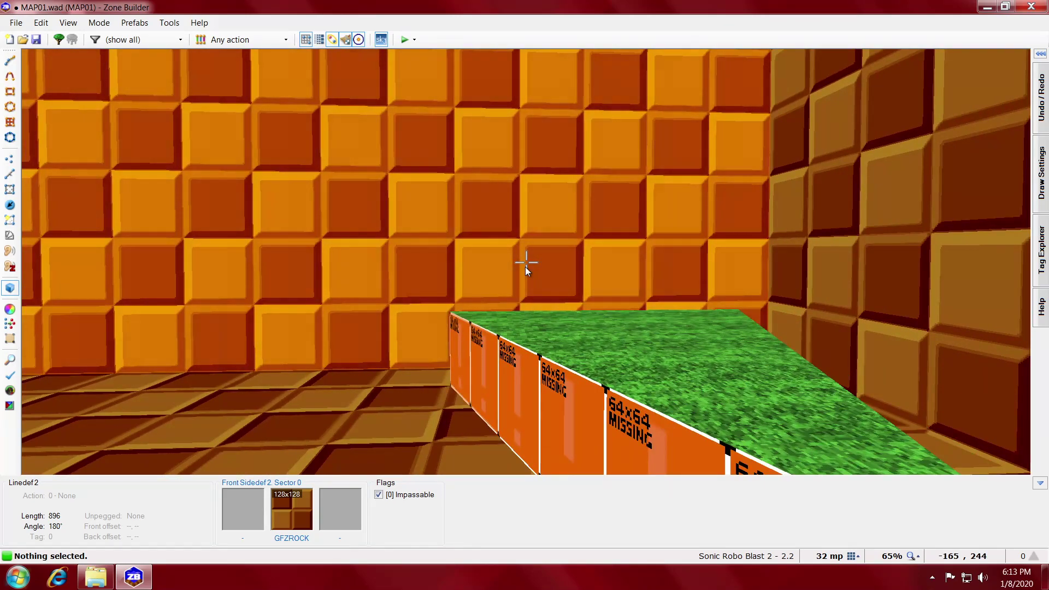
- Change the octagonal sector's ceiling texture to GFZFLR01 and apply the sector properties
key(e)
key(d)
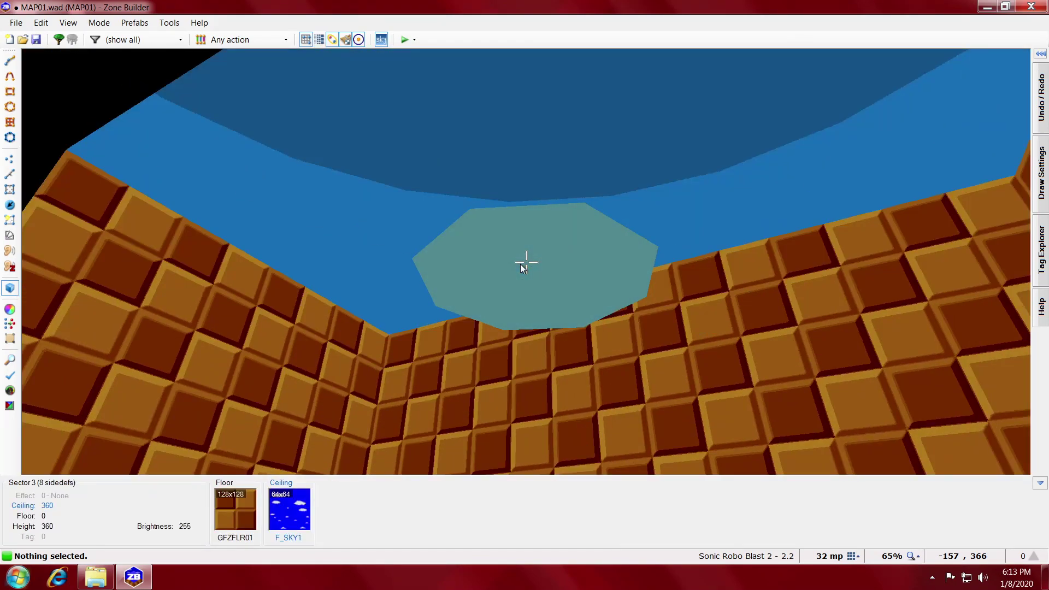
right_click(522, 268)
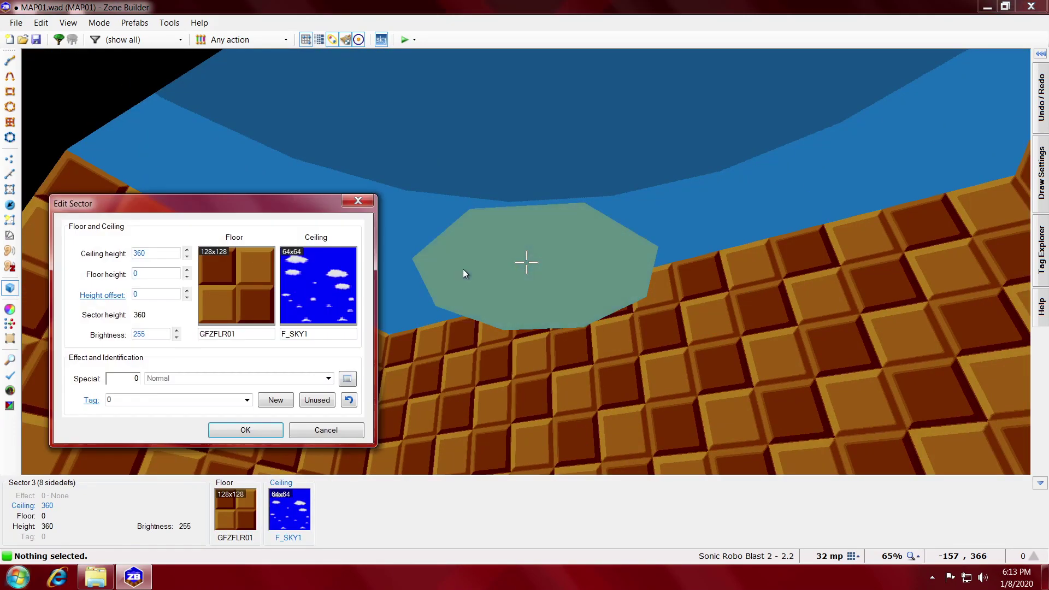
click(316, 293)
click(525, 228)
double_click(525, 228)
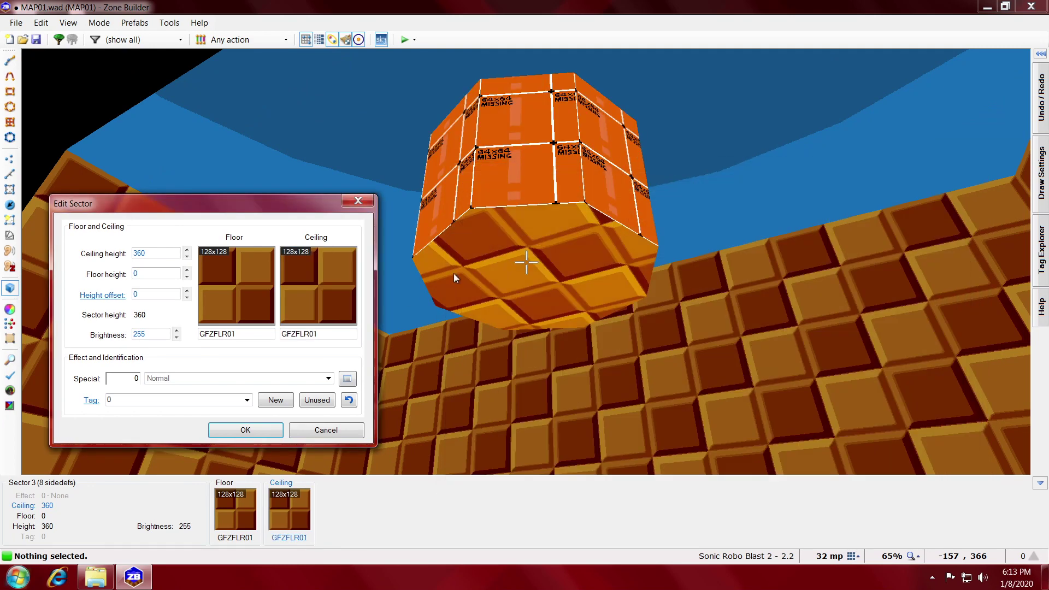
click(269, 426)
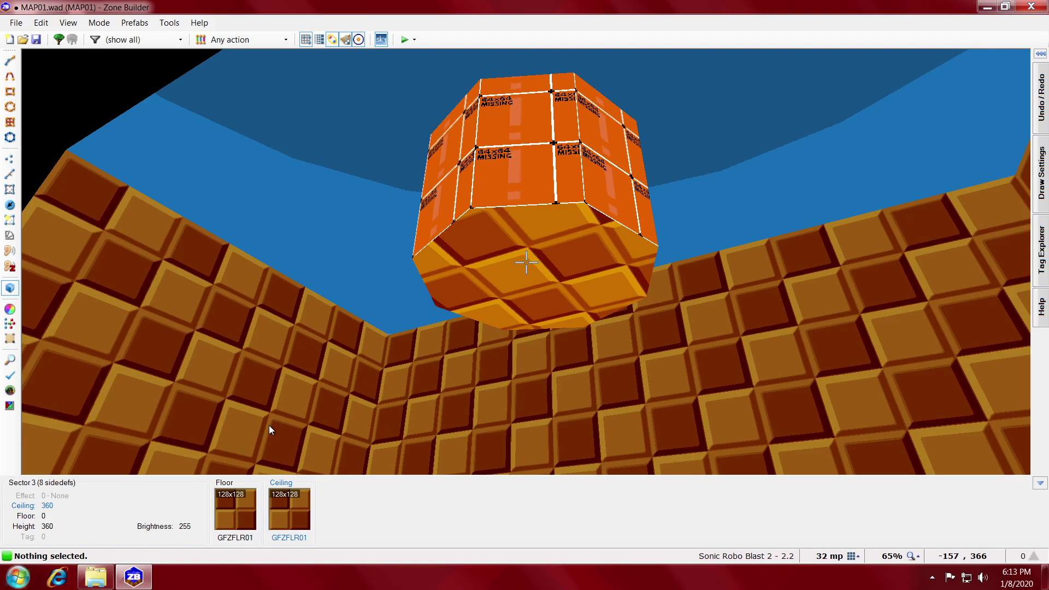
- Try CESW00 as the front-side middle texture of the short side wall and cancel the linedef edit
key(d)
key(s)
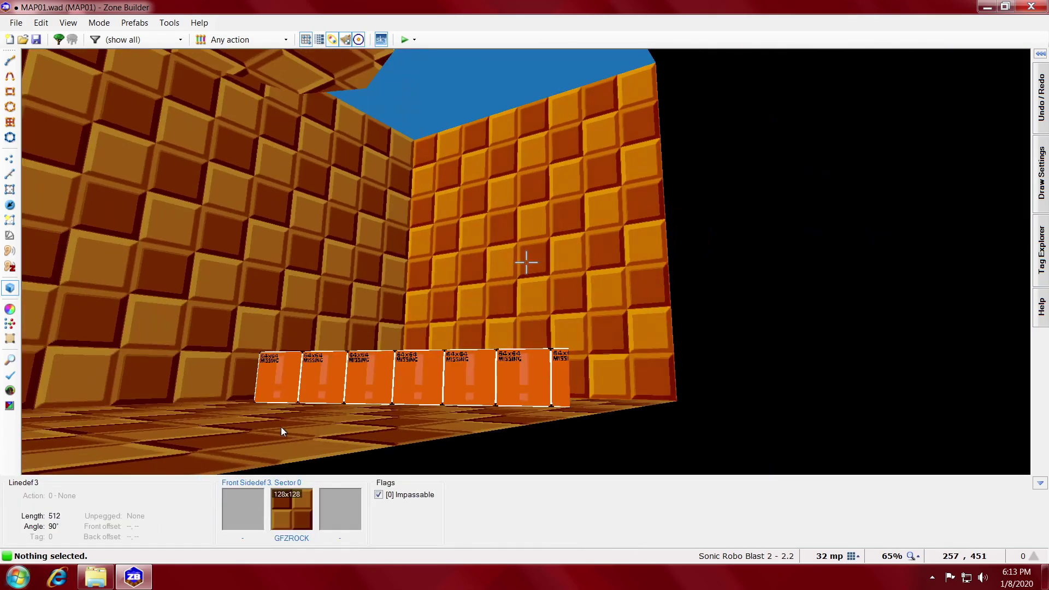
right_click(281, 427)
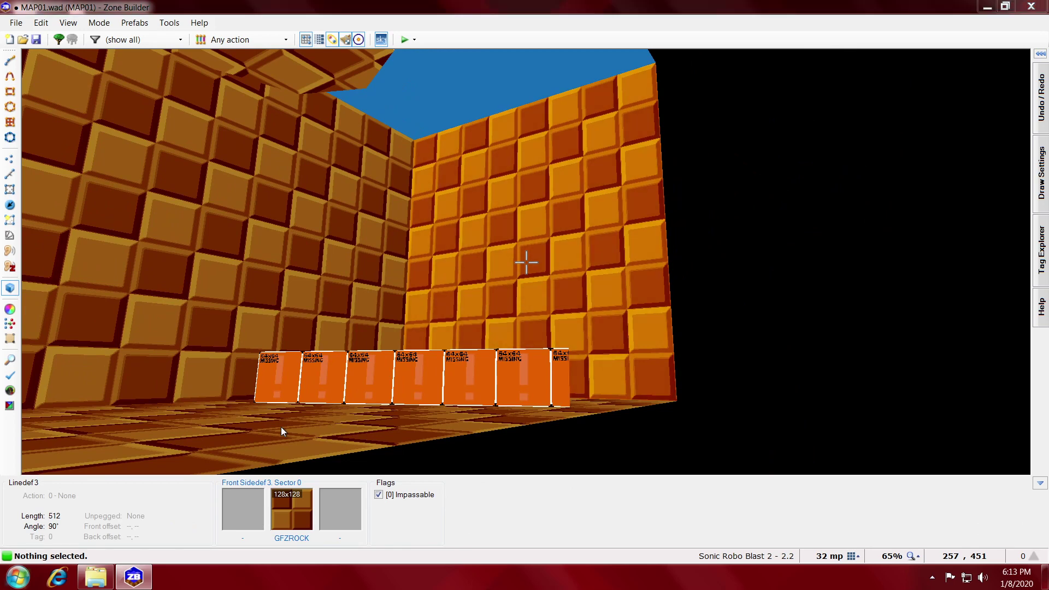
drag(466, 75, 789, 83)
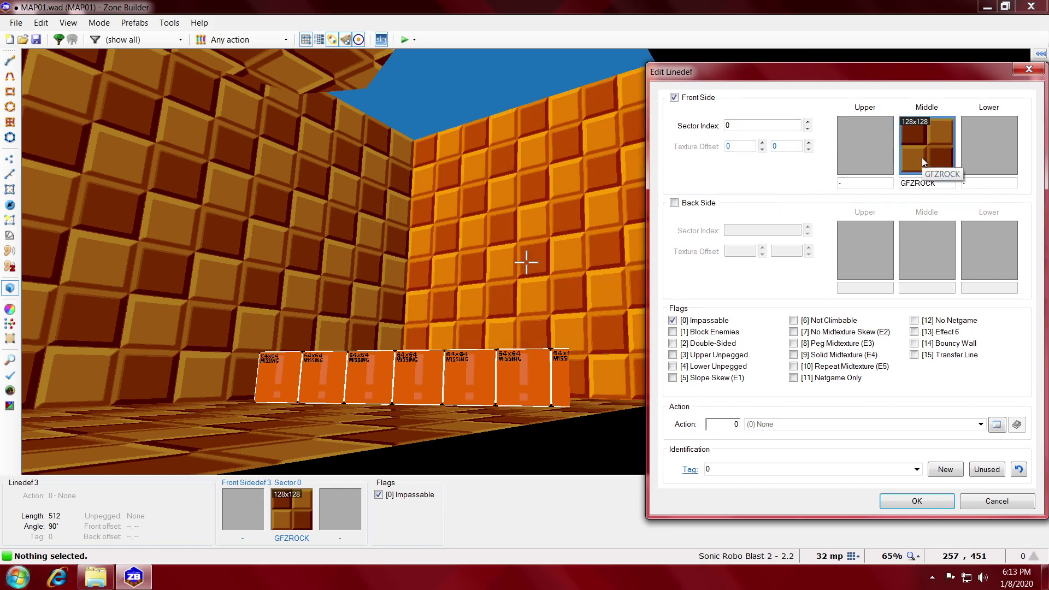
click(923, 157)
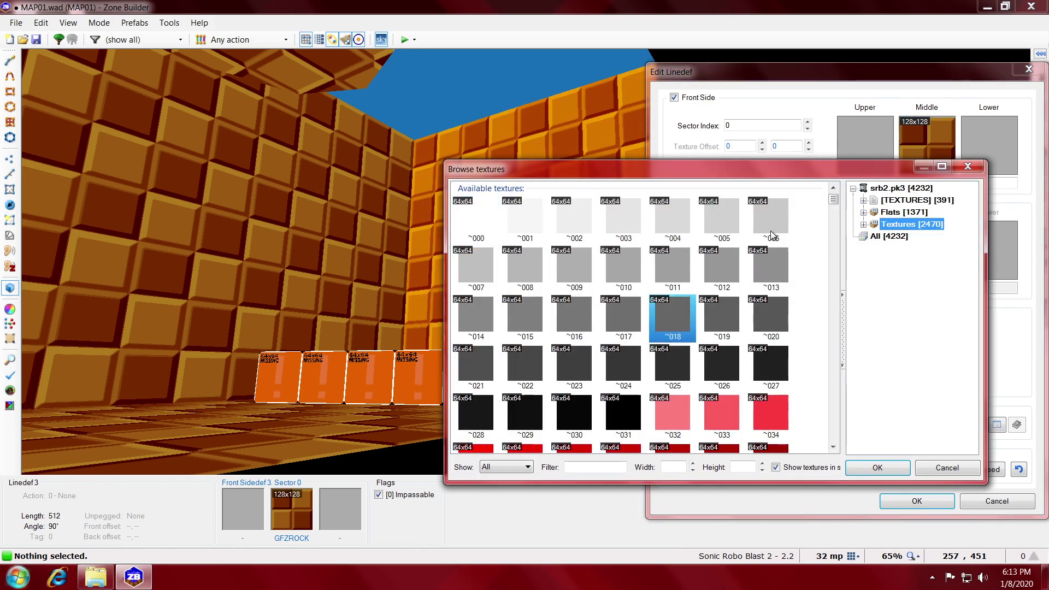
drag(833, 201, 838, 262)
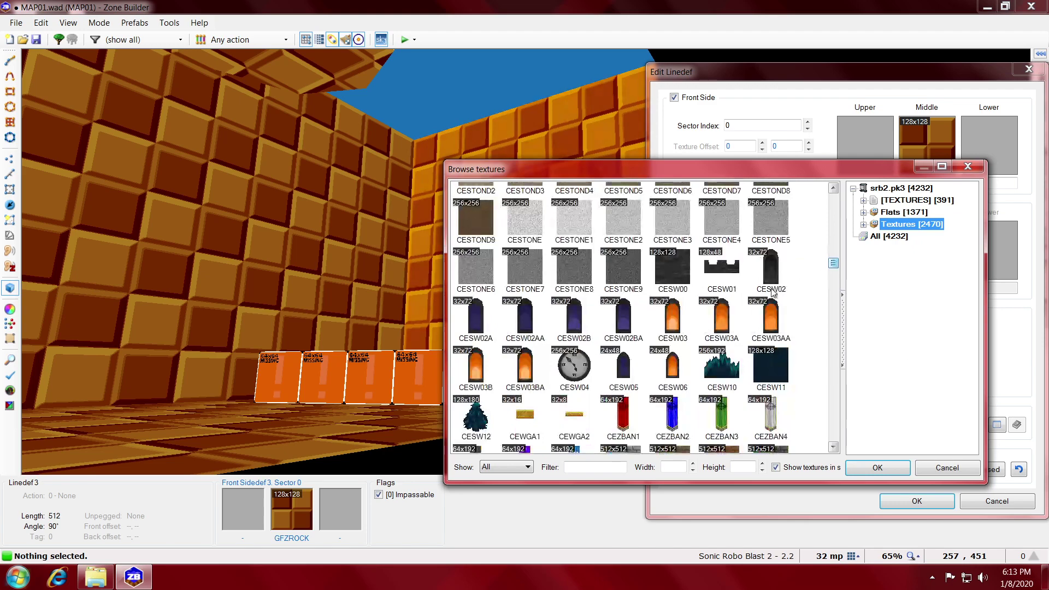
double_click(685, 271)
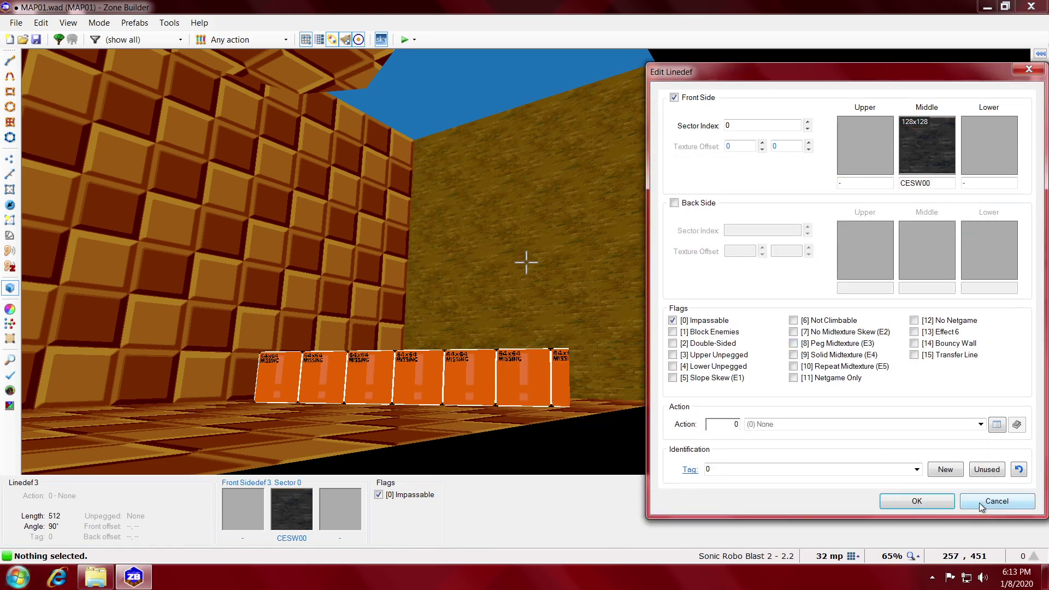
click(980, 503)
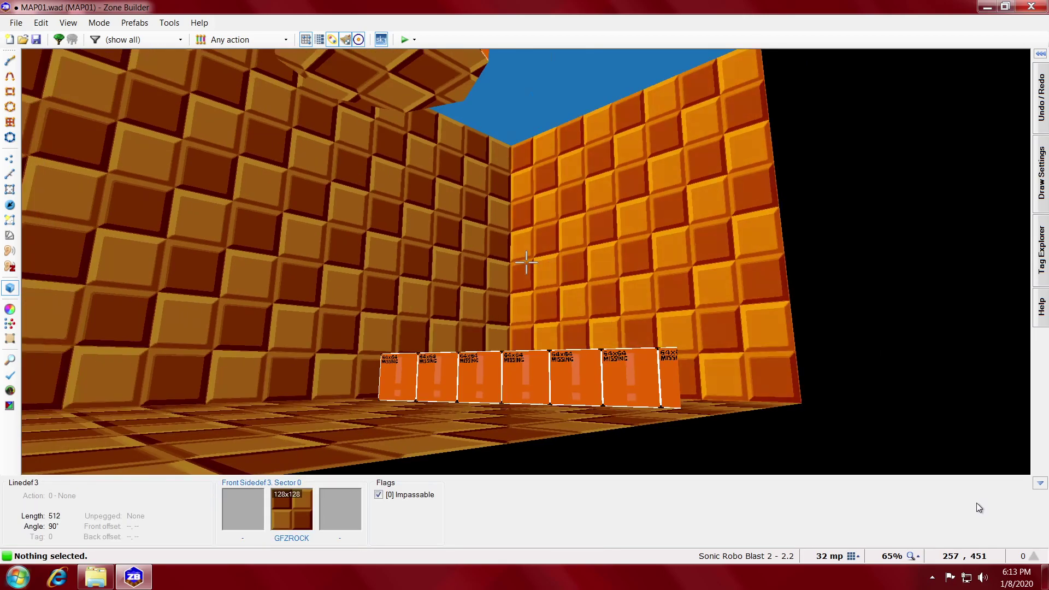
- Select the long wall and its adjoining side wall individually, and clear the selection
key(f)
key(d)
key(w)
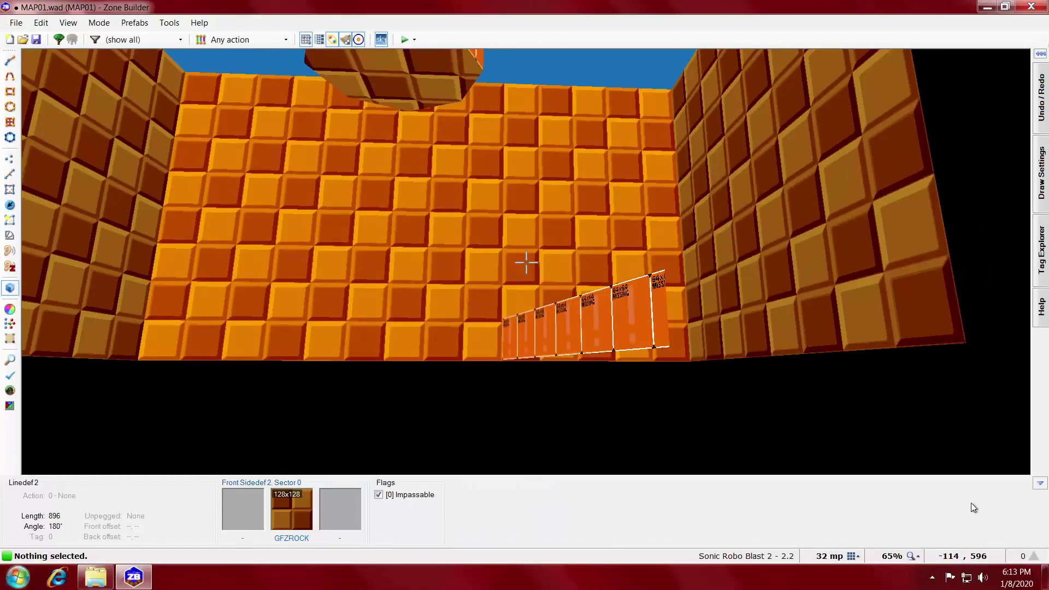
click(526, 263)
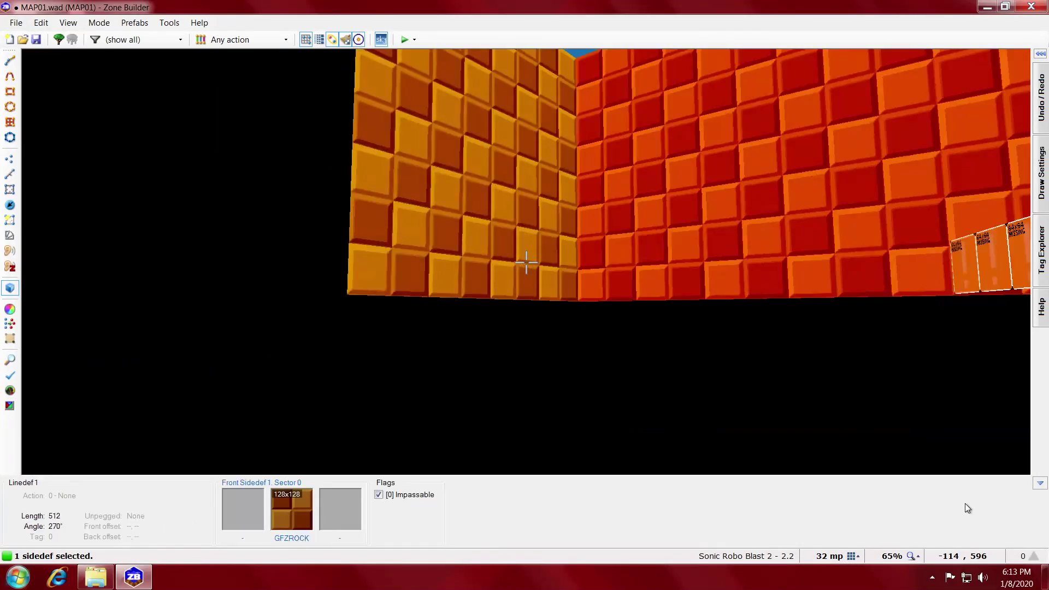
click(526, 263)
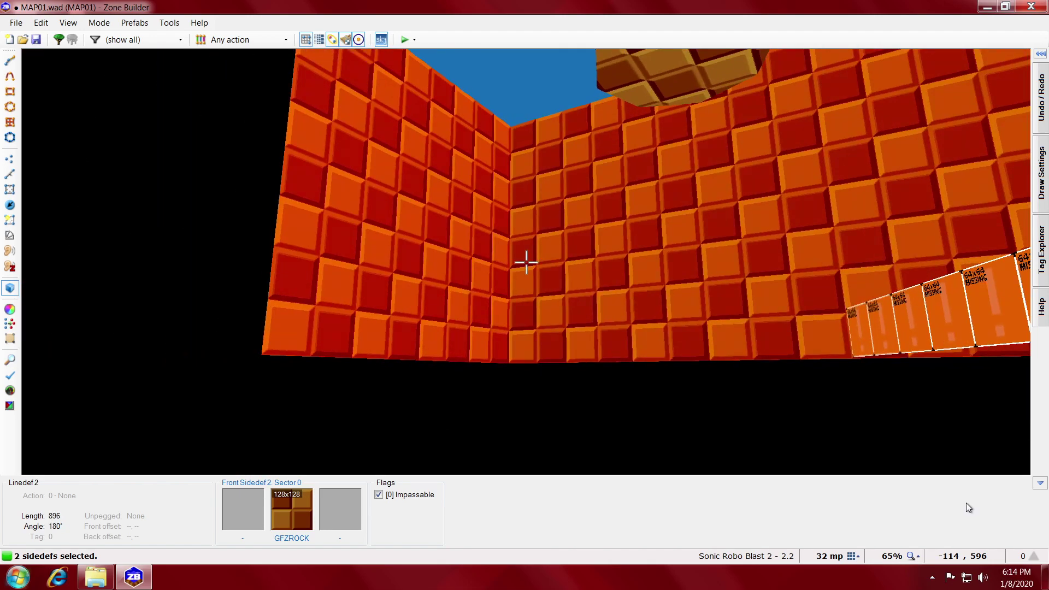
key(c)
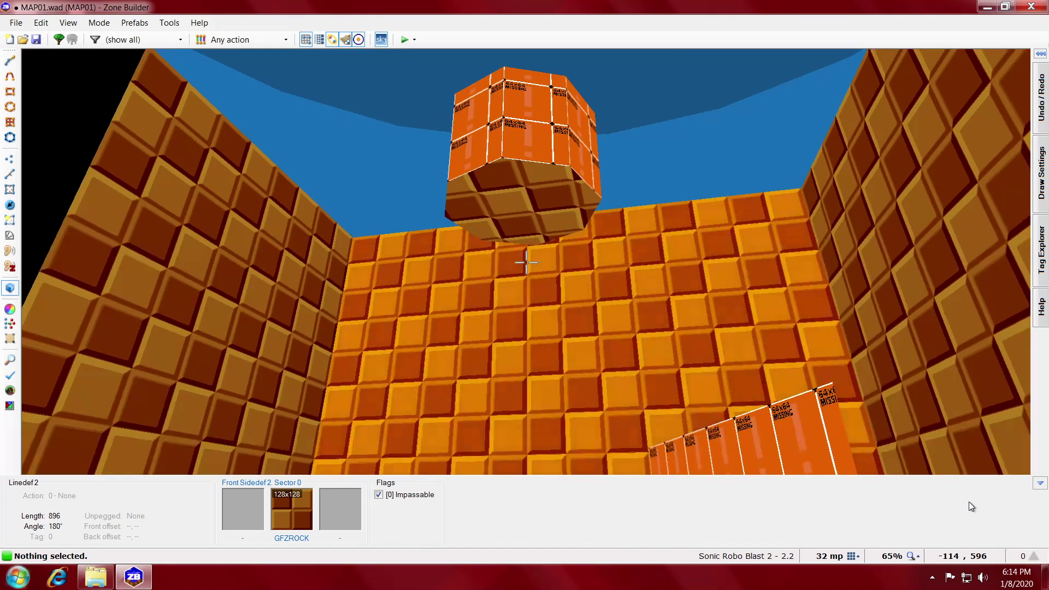
- Select all connected walls sharing the long wall's texture at once, inspect them around the room, and clear the selection
shift+click(526, 262)
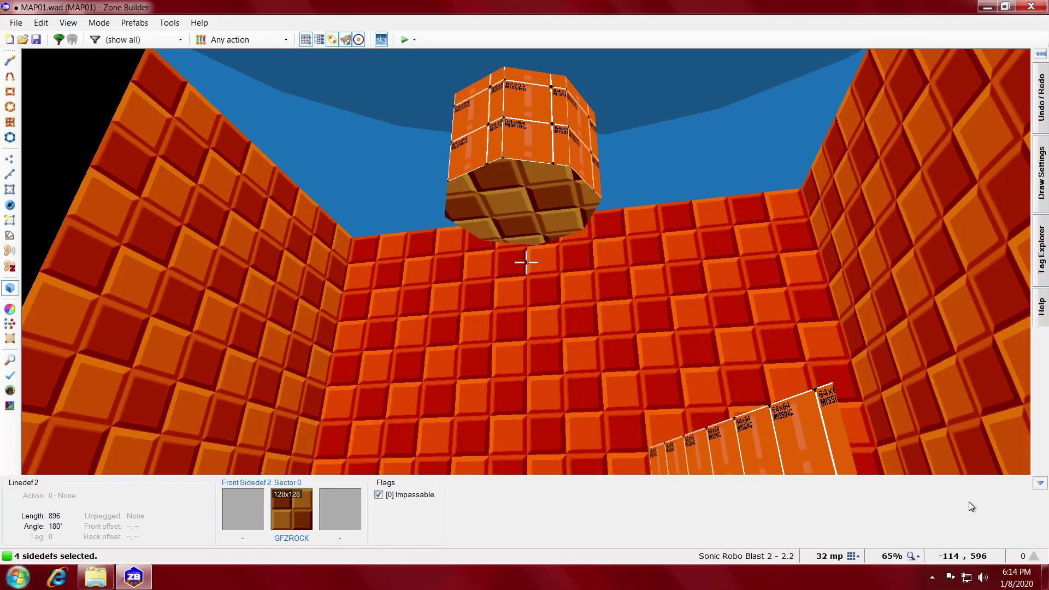
key(e)
key(d)
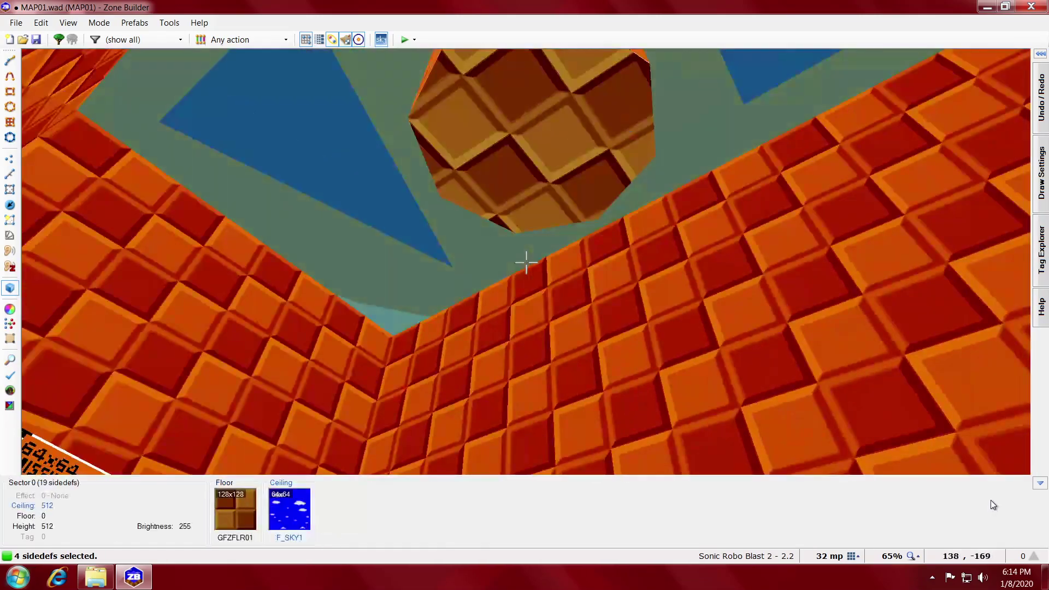
key(e)
key(d)
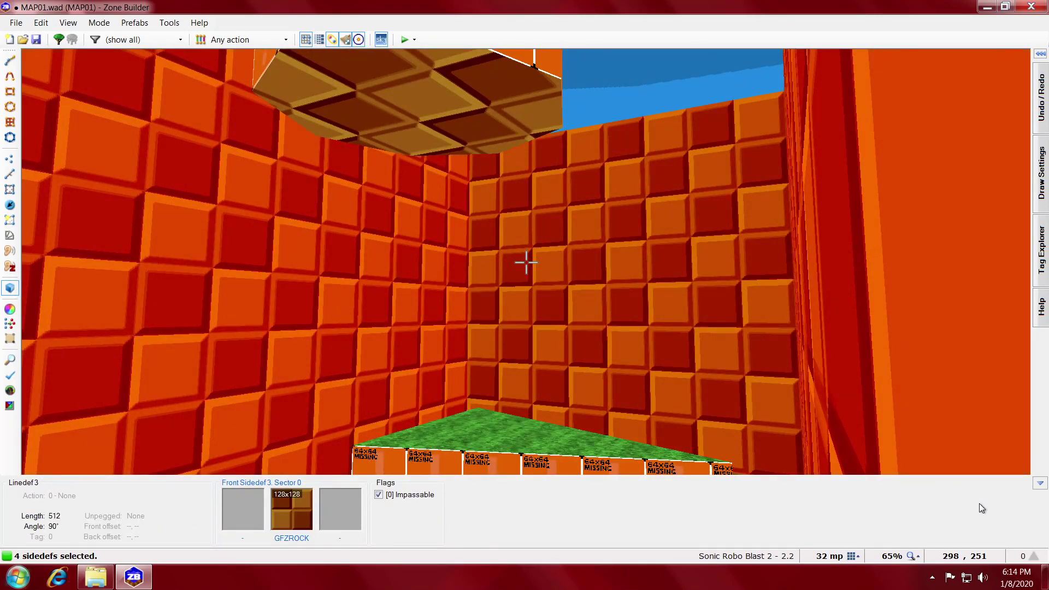
key(c)
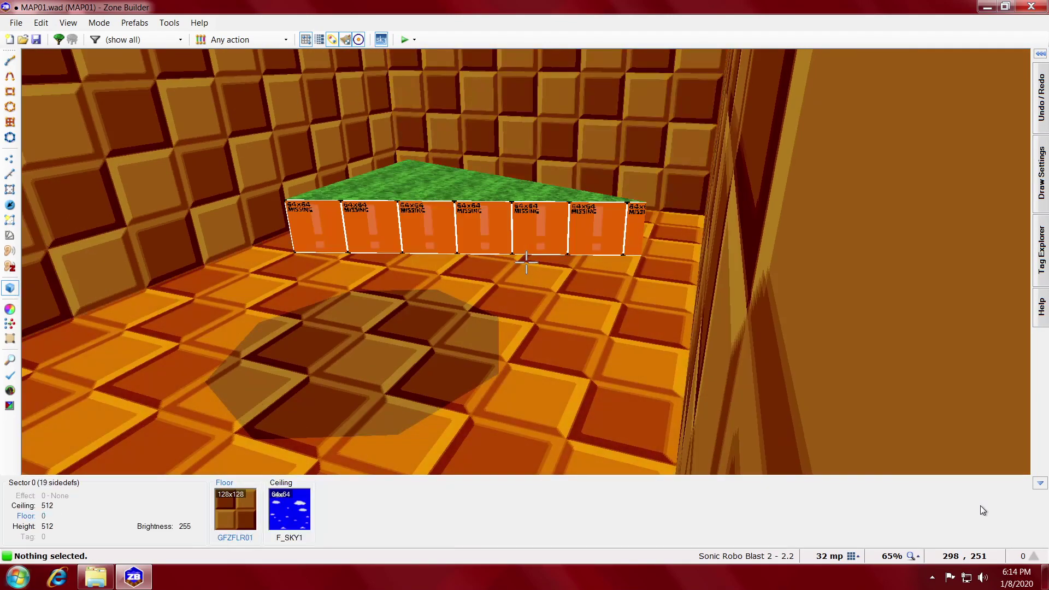
- Select all three sides of the raised grass triangle and set their back-side lower texture to GFZROCK
key(e)
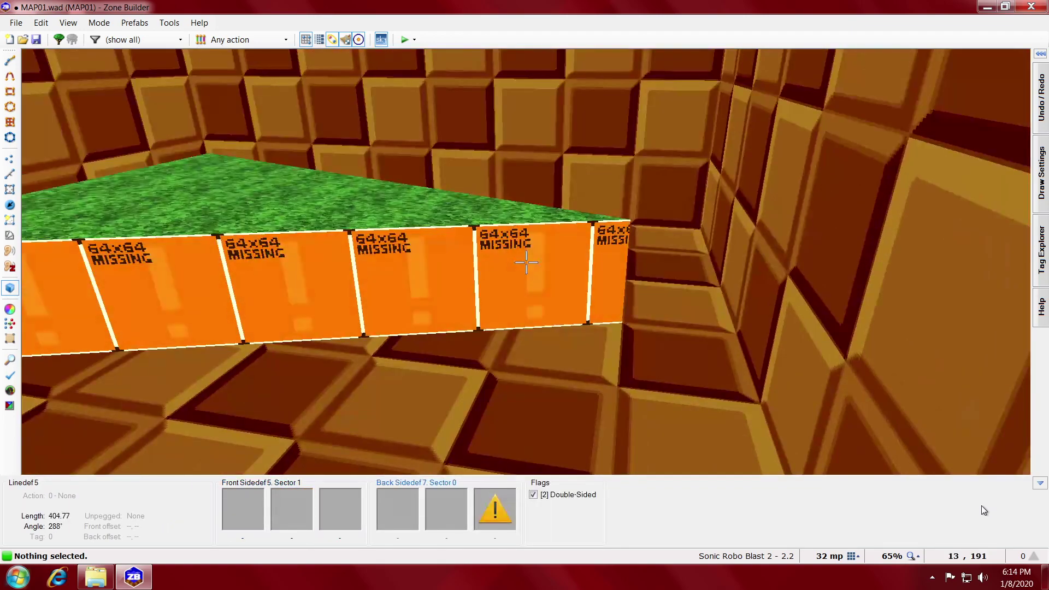
shift+click(526, 262)
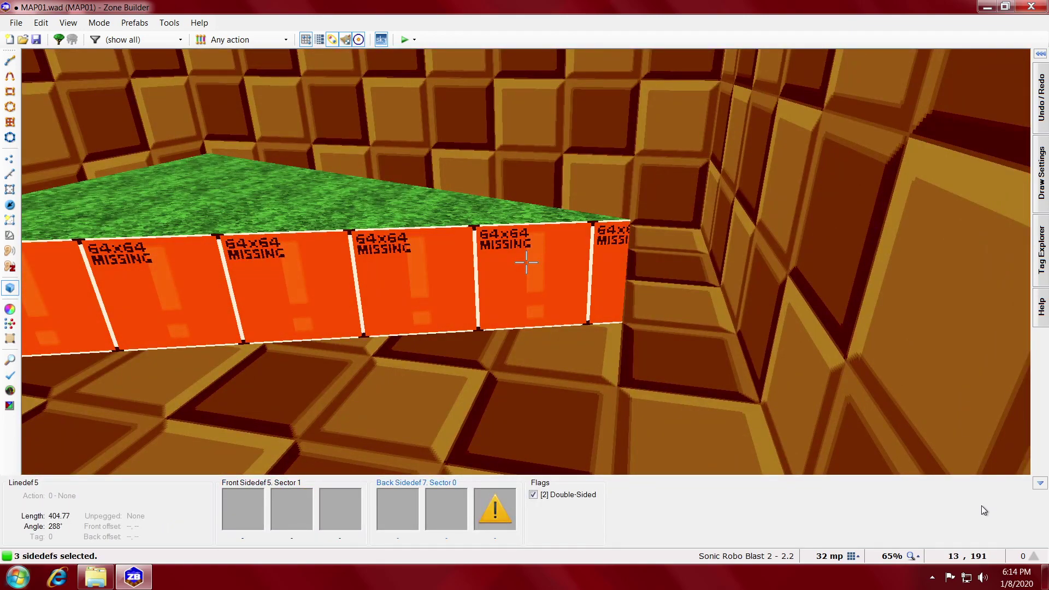
right_click(526, 262)
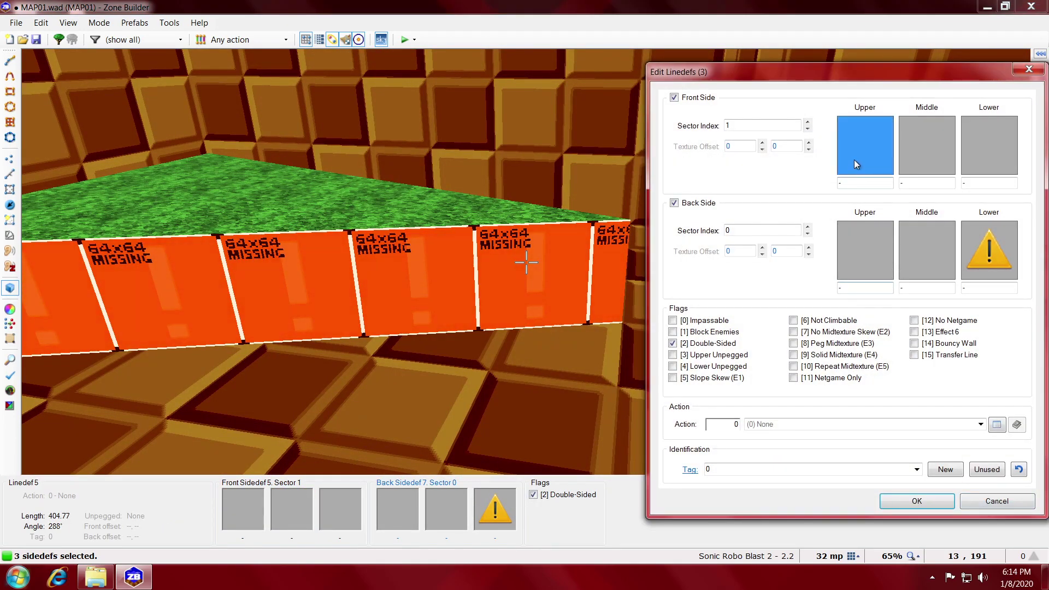
click(997, 277)
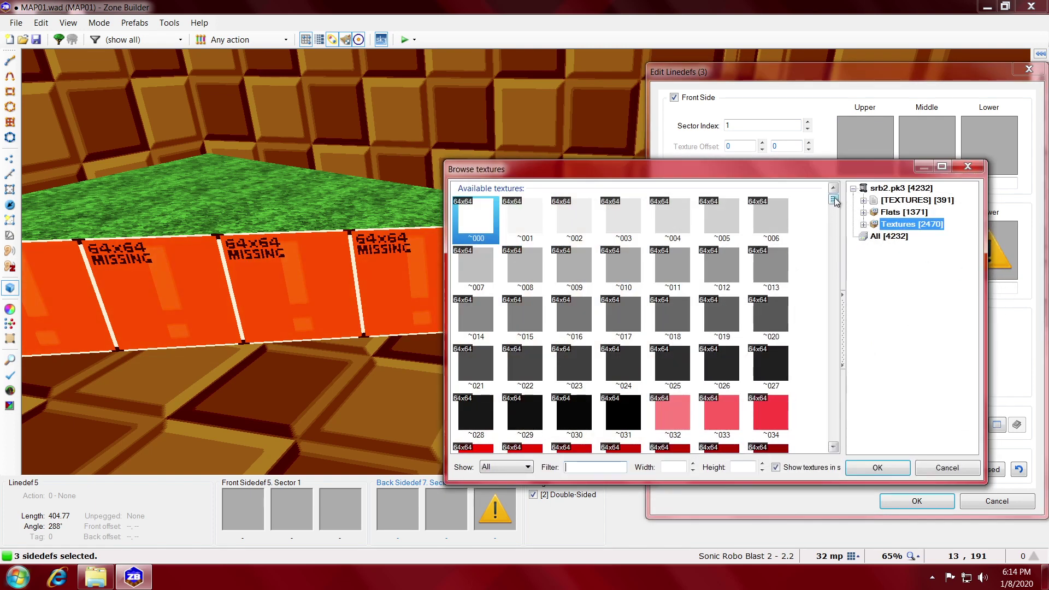
click(889, 236)
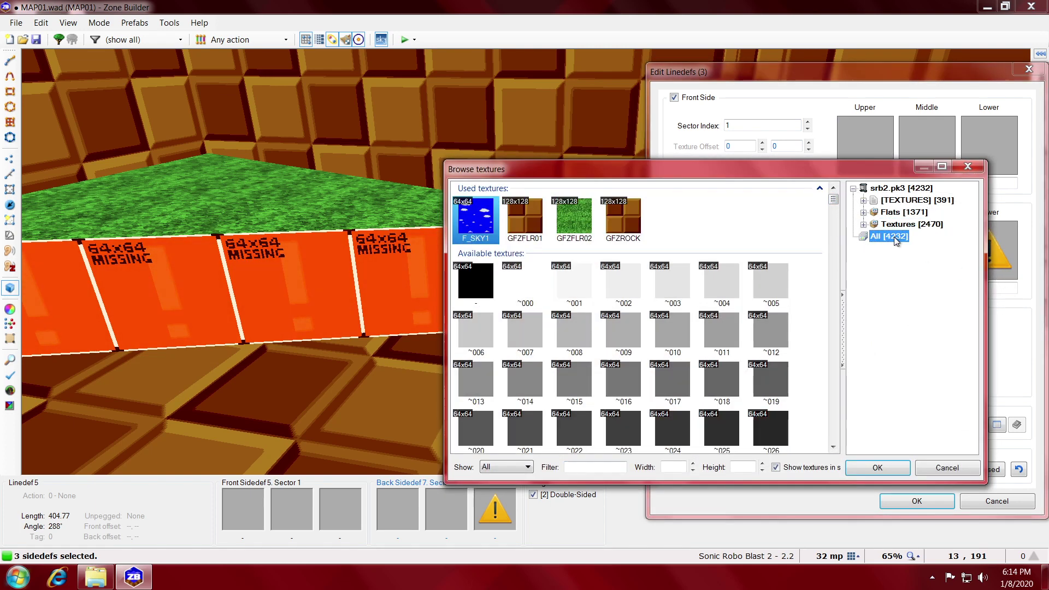
double_click(620, 228)
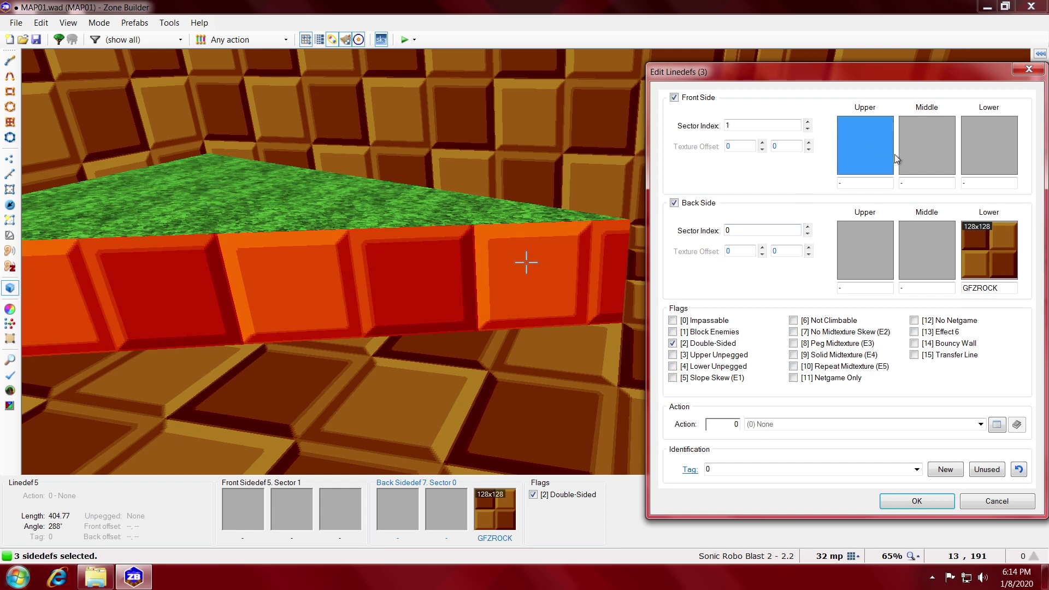
- Set the front-side middle texture of the triangle's three linedefs to GFZGRASS from the full texture list
click(929, 147)
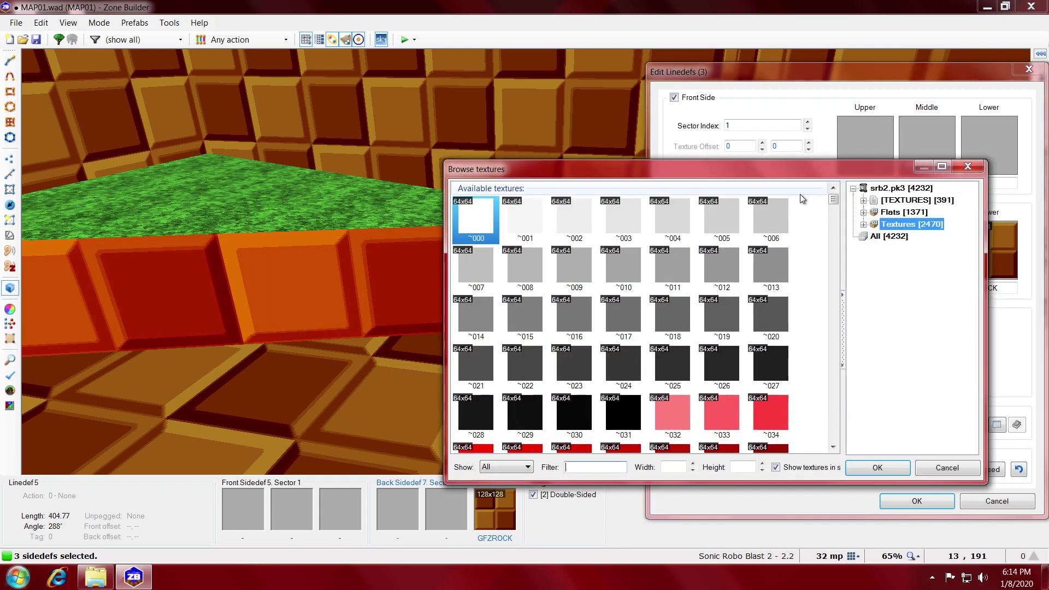
click(891, 236)
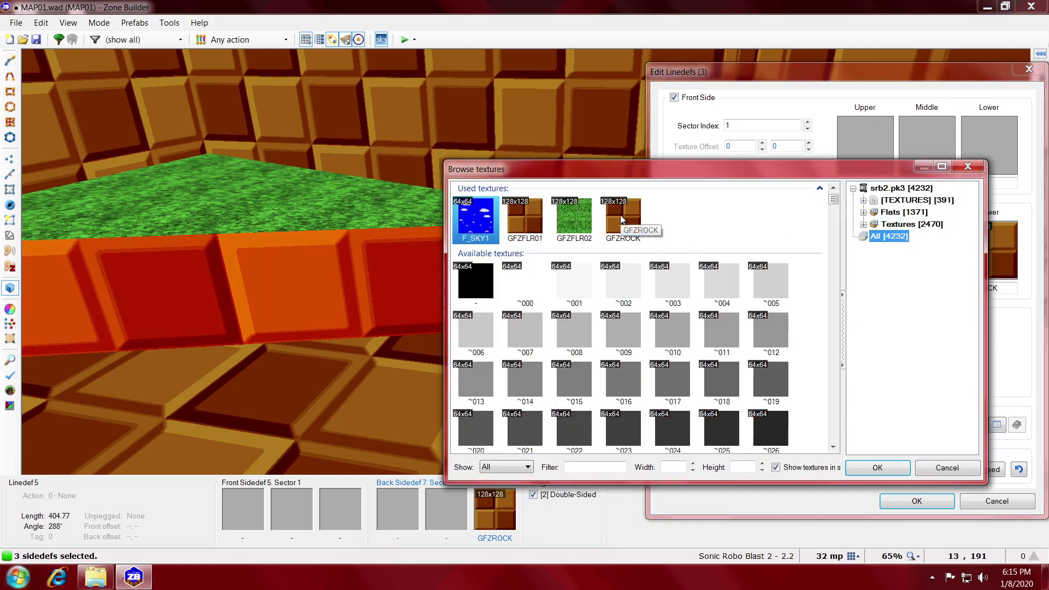
click(621, 215)
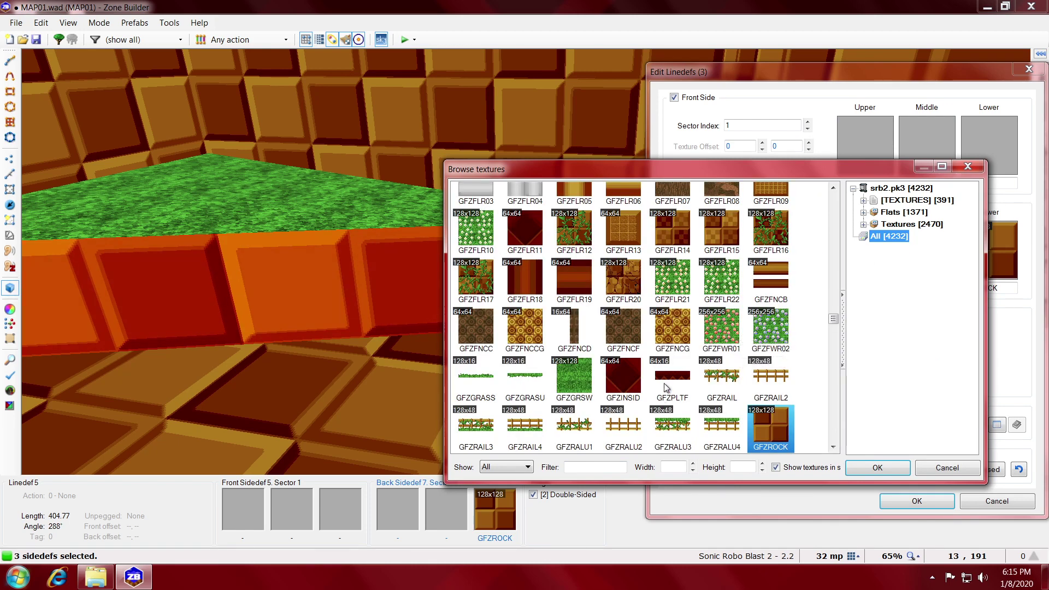
scroll(709, 377, down, 6)
scroll(709, 378, down, 5)
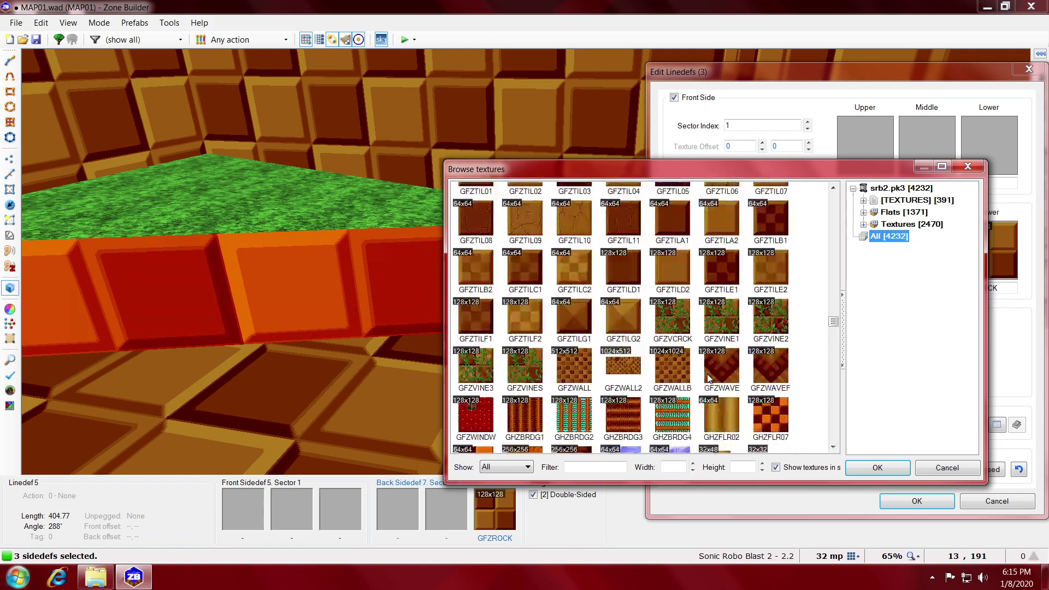
scroll(709, 378, up, 8)
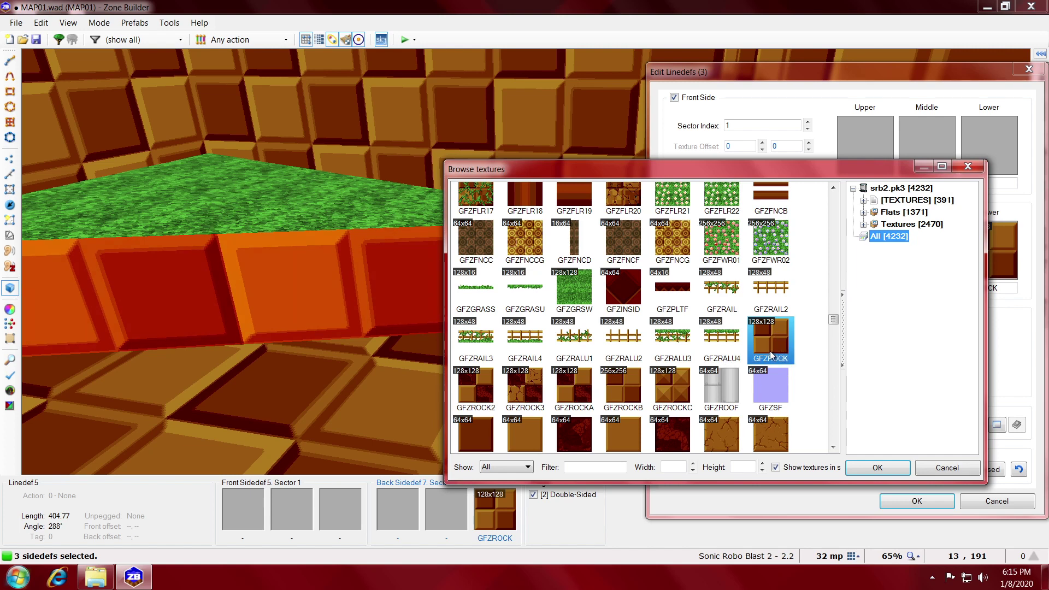
double_click(477, 293)
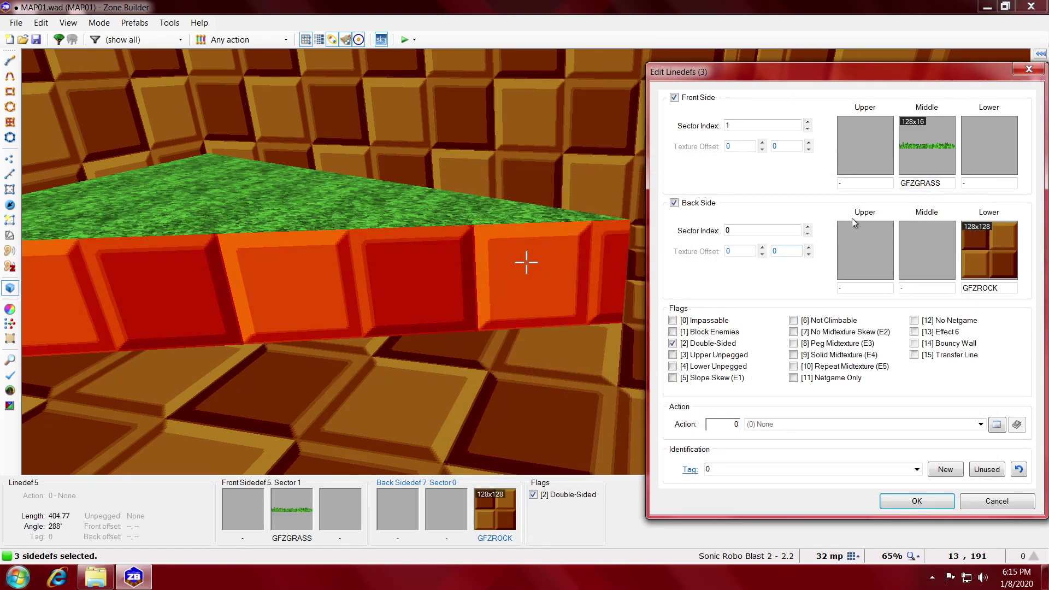
- Copy the GFZGRASS texture name from the front-side middle texture to the back-side middle texture
double_click(949, 183)
key(ctrl+c)
click(930, 288)
key(ctrl+v)
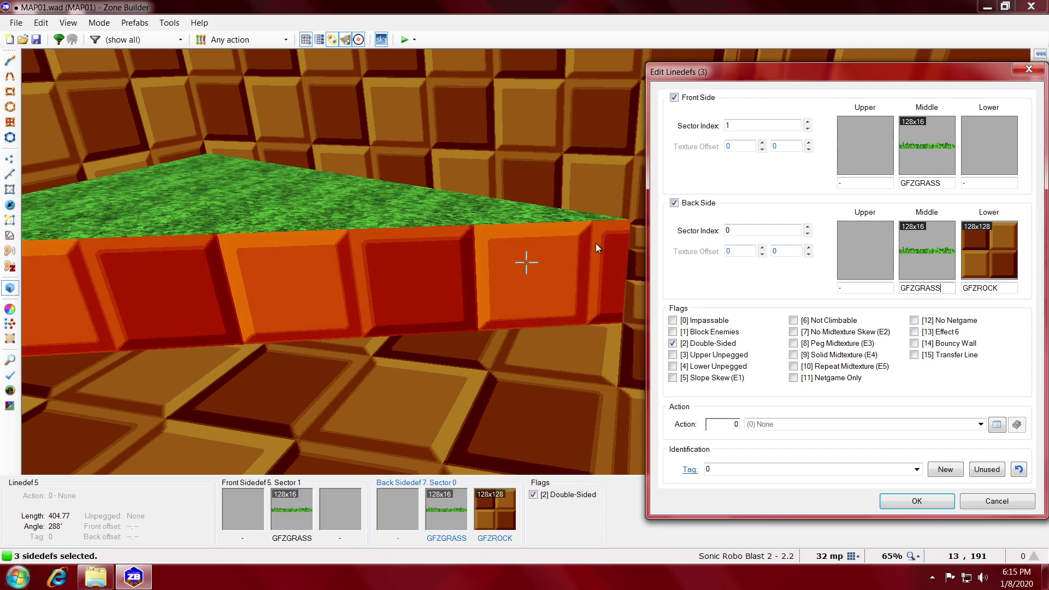
- Try the Peg Midtexture and Lower Unpegged flags one after the other on the triangle's three linedefs, turning each off again
click(818, 346)
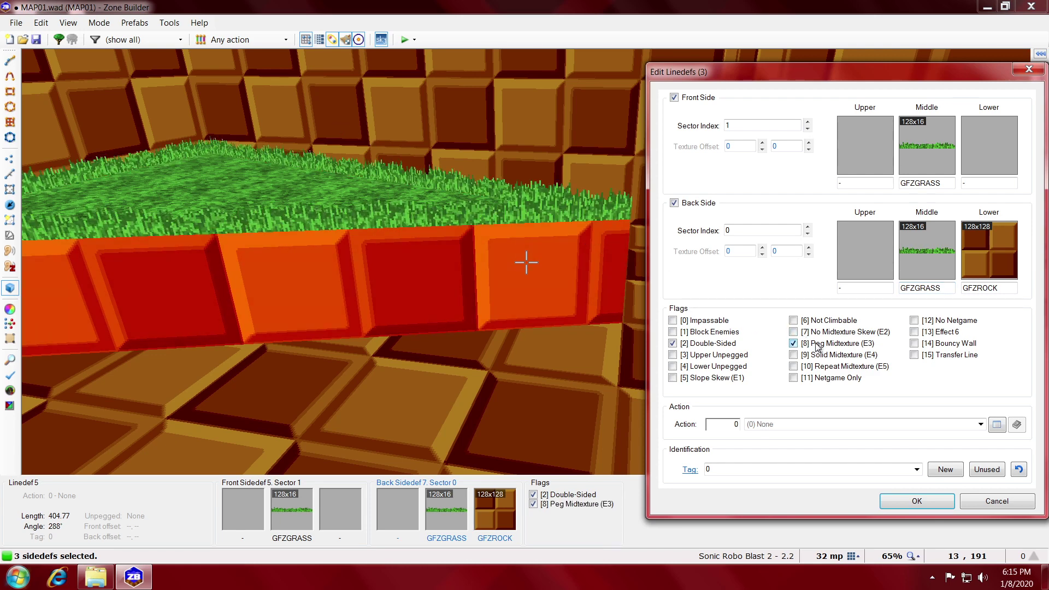
click(817, 345)
click(673, 366)
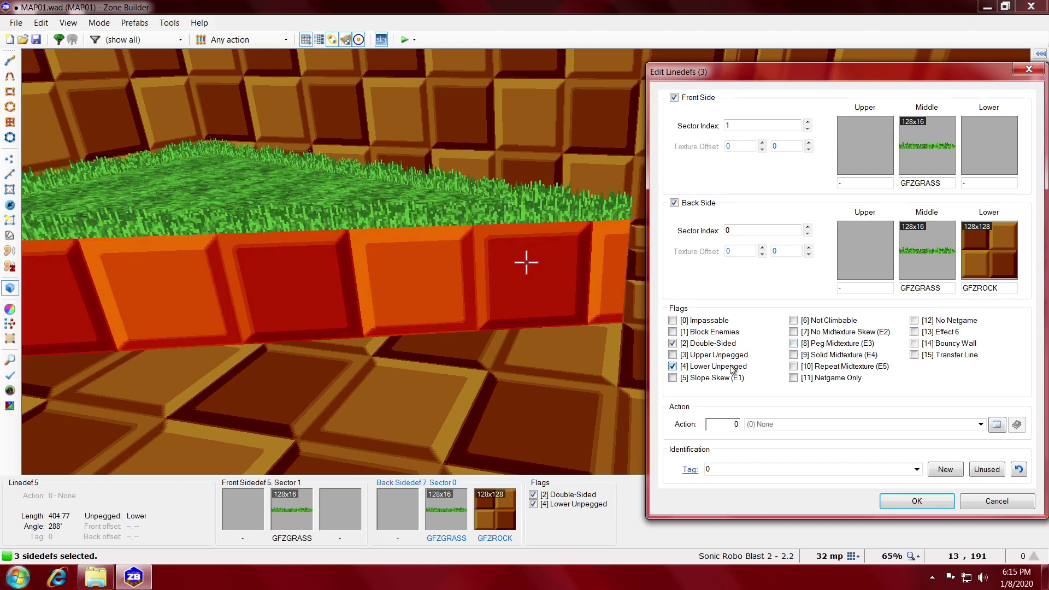
click(693, 369)
click(693, 370)
click(693, 369)
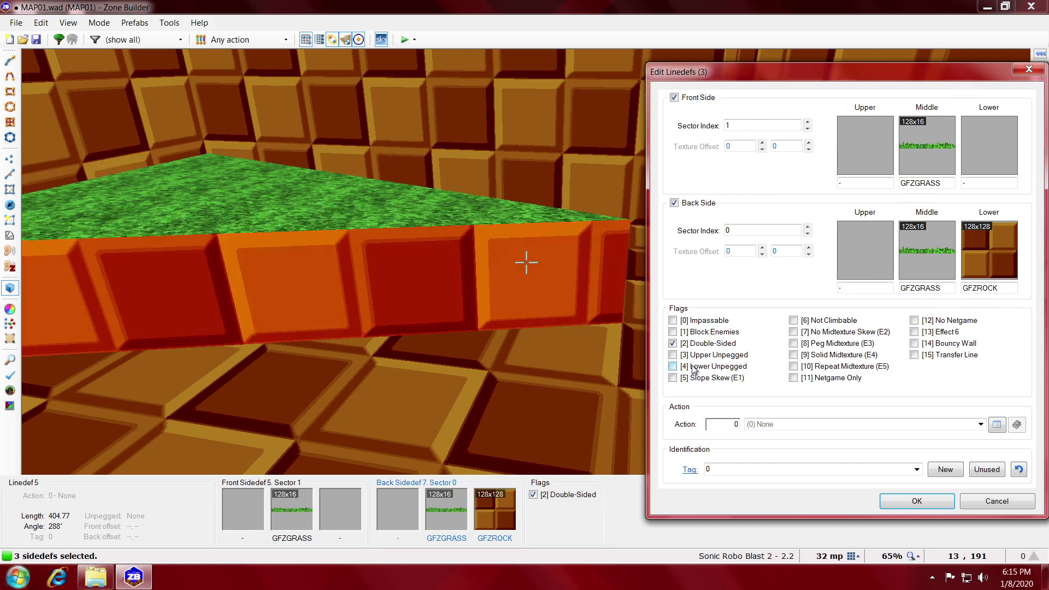
click(693, 370)
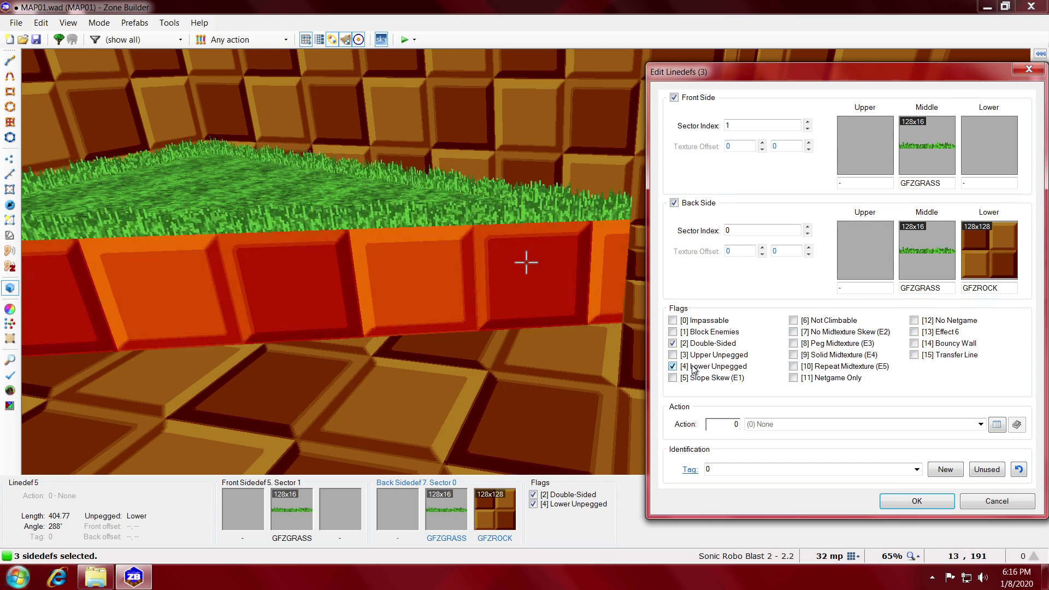
click(693, 370)
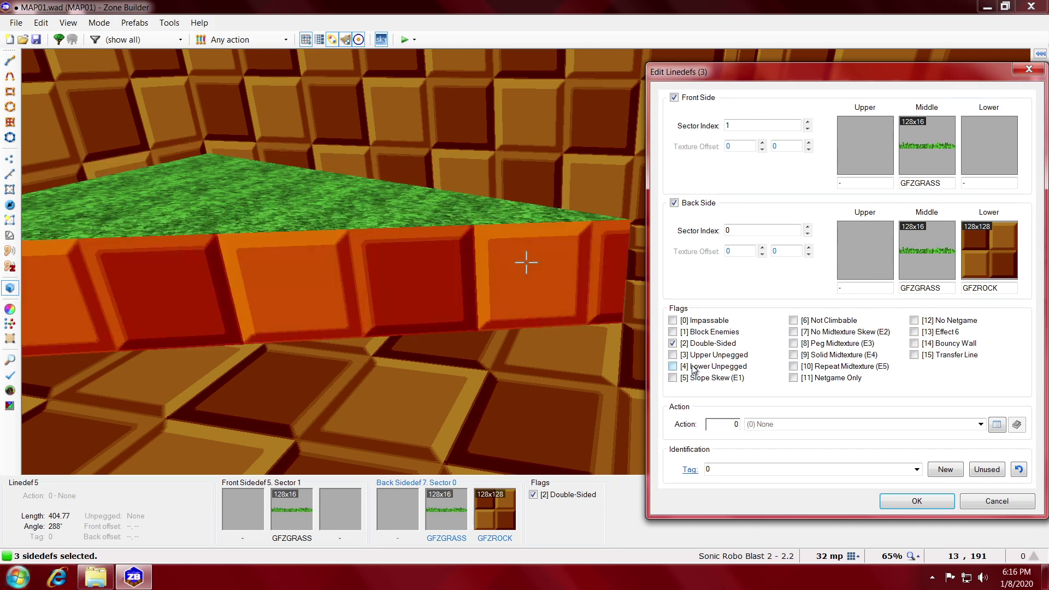
- Enable the Peg Midtexture (E3) flag on the triangle's three linedefs and apply the linedef changes
click(814, 348)
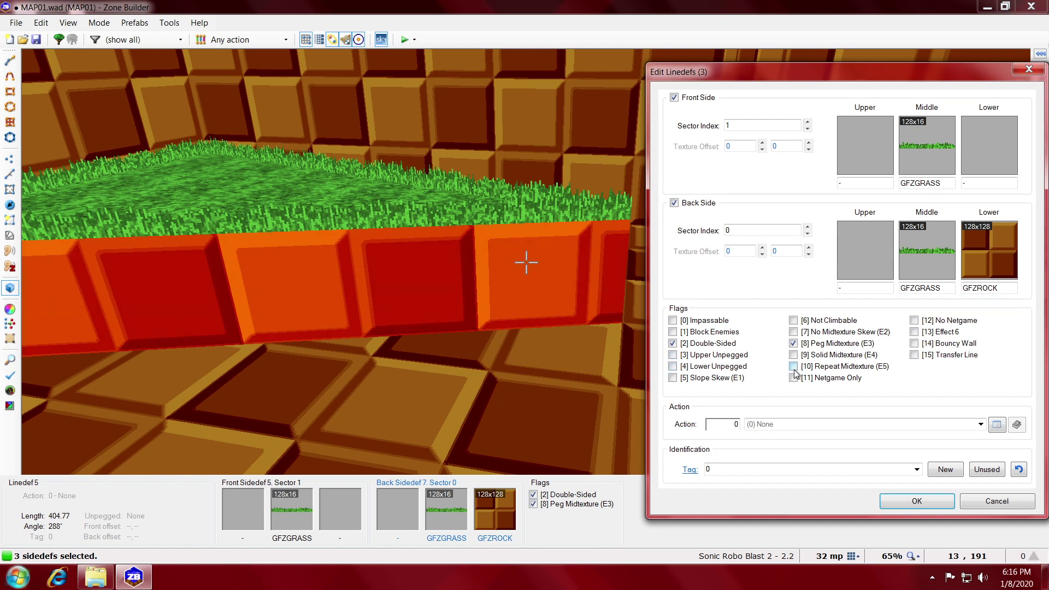
click(903, 499)
key(s)
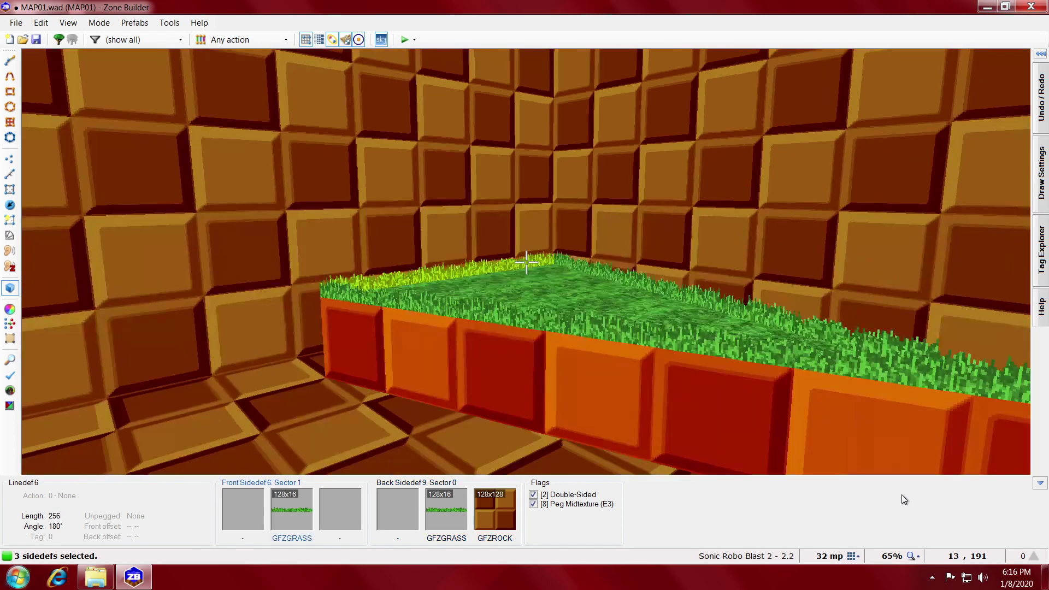
- Check the grassy edges with highlighting turned off, restore the highlighting and clear the selection
key(h)
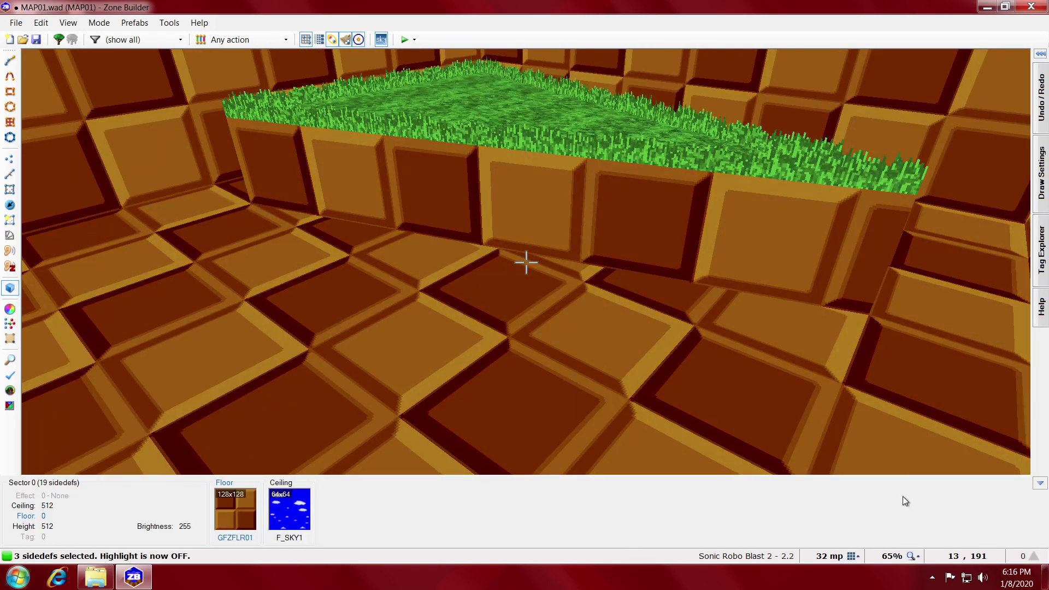
key(h)
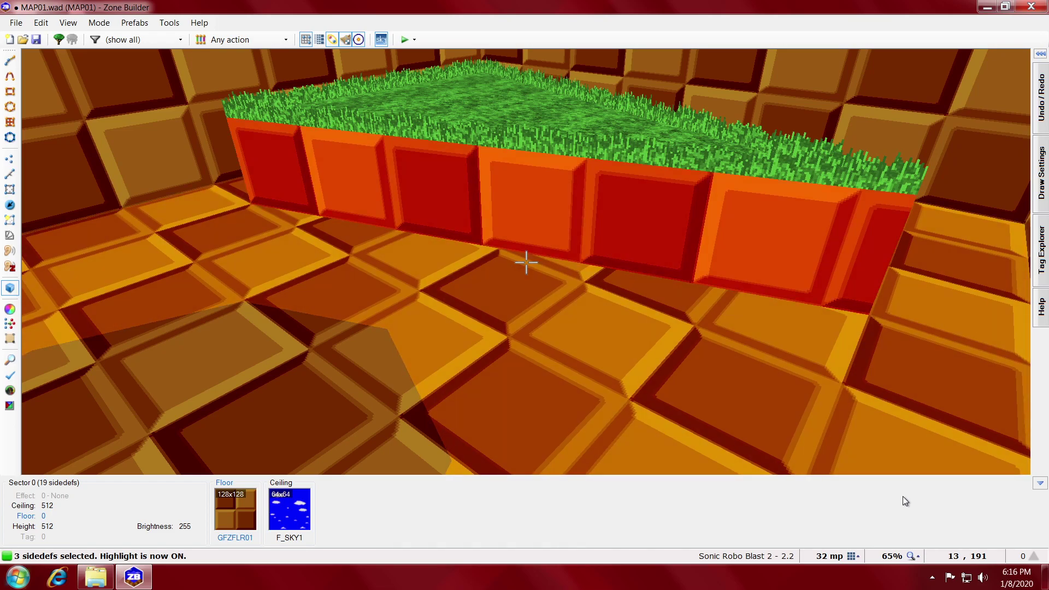
key(Escape)
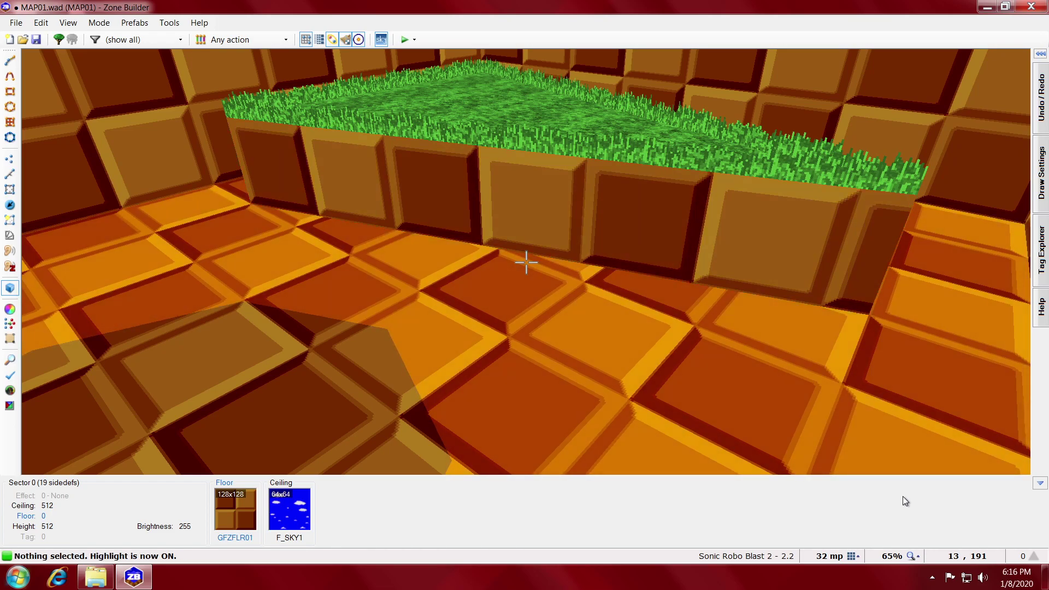
- Select all eight sides of the hanging octagonal block and set their front-side upper texture to GFZROCK from the full texture list
key(s)
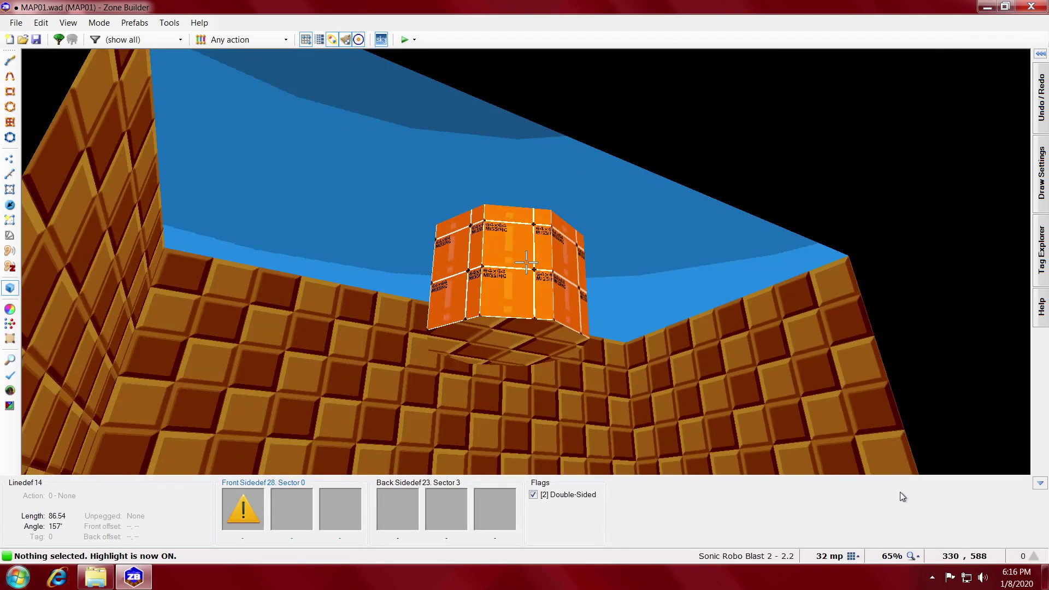
shift+click(526, 263)
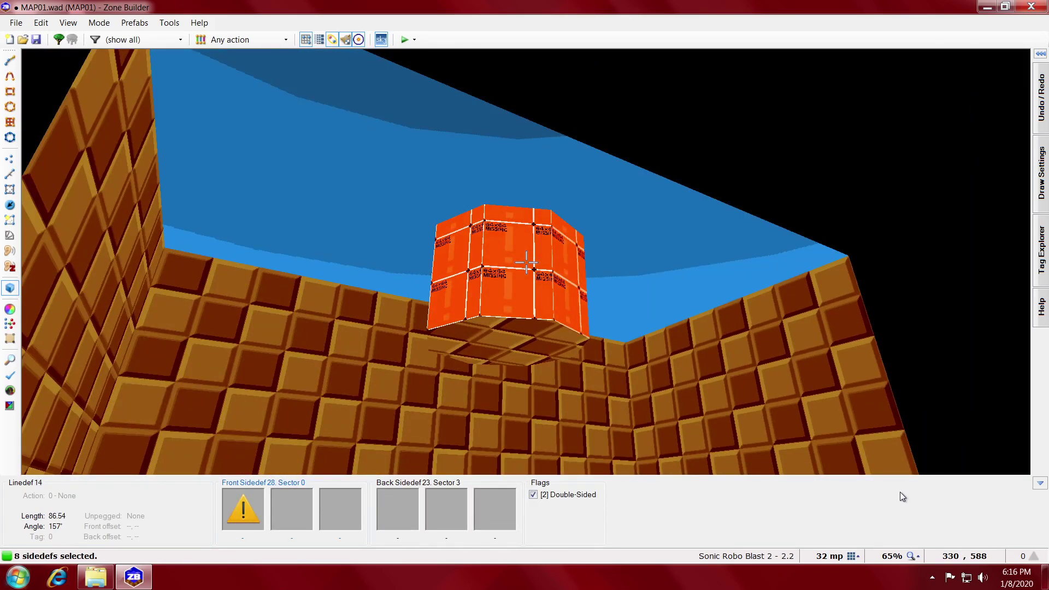
right_click(902, 497)
click(874, 130)
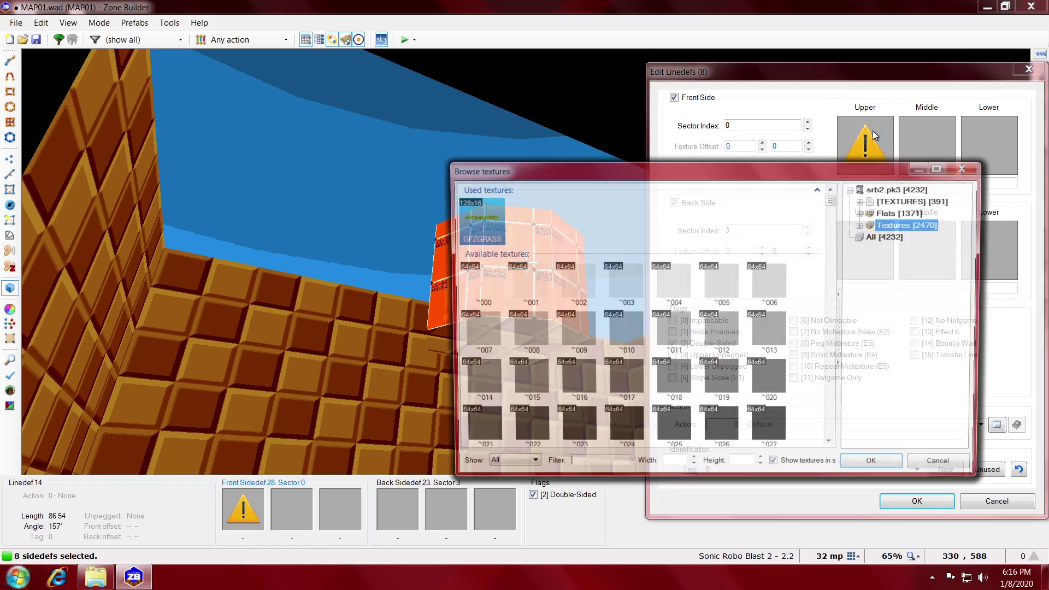
click(885, 237)
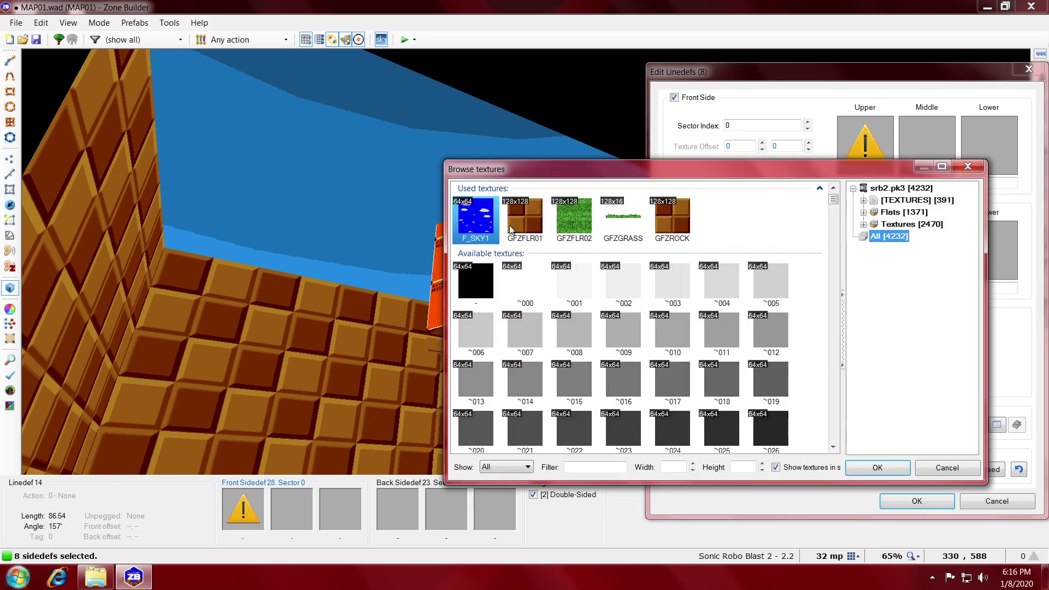
double_click(669, 224)
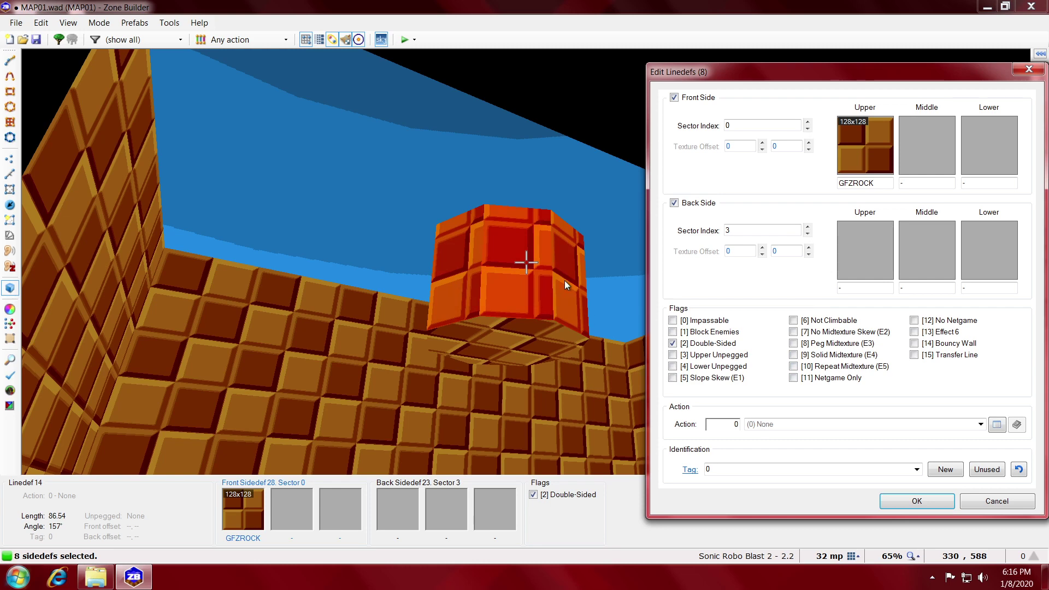
click(927, 502)
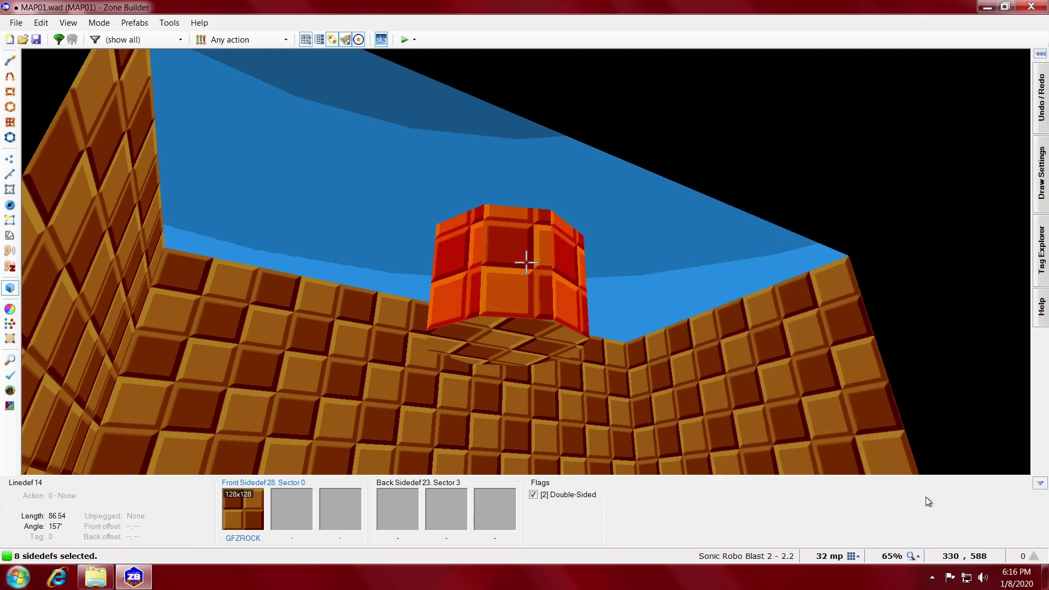
- Auto-align the textures horizontally across the hanging octagon's eight sides and clear the selection
key(s)
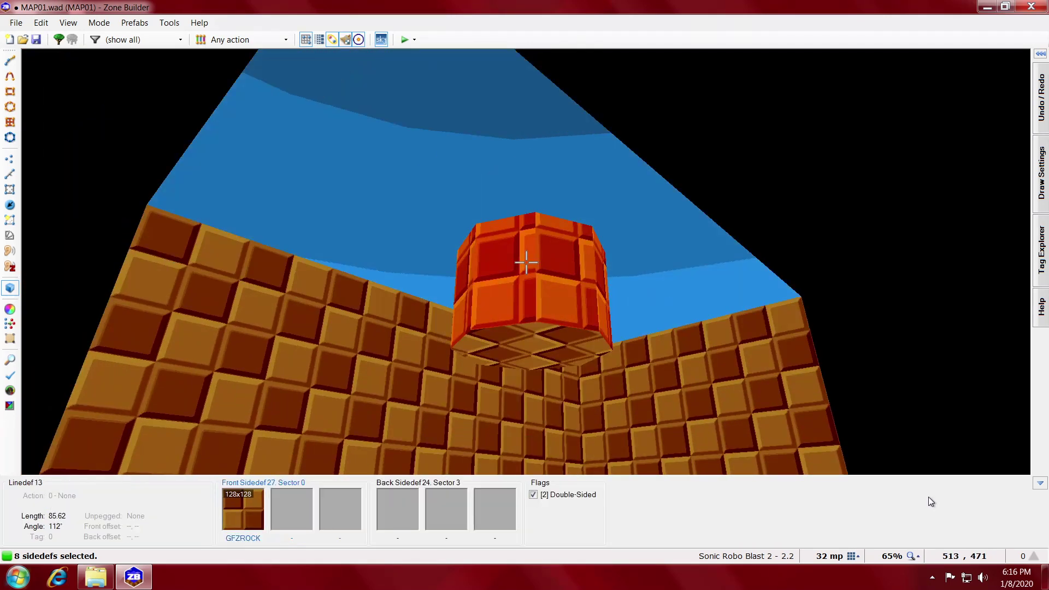
key(x)
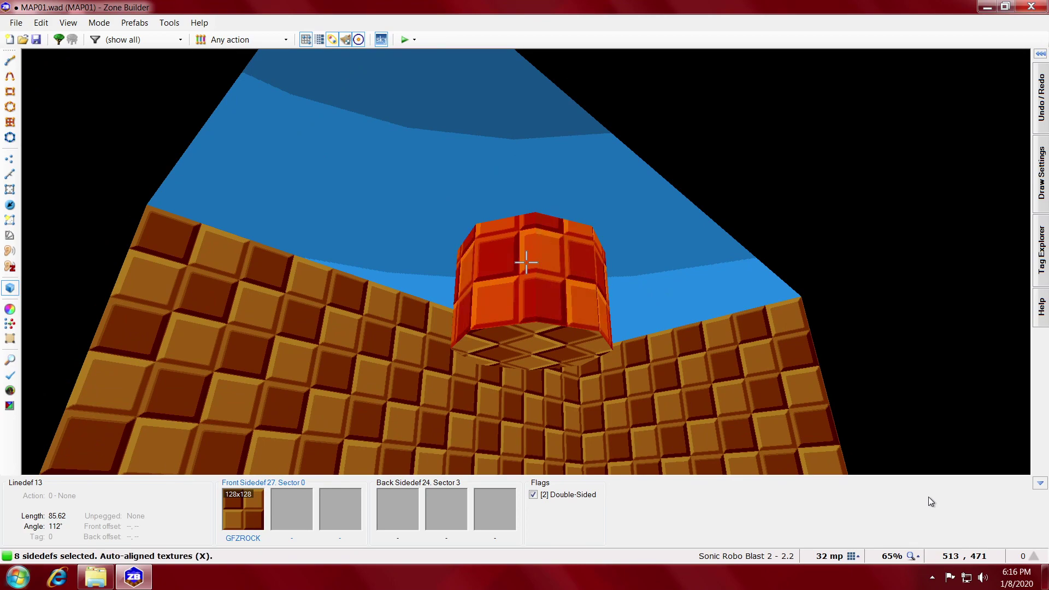
key(c)
key(f)
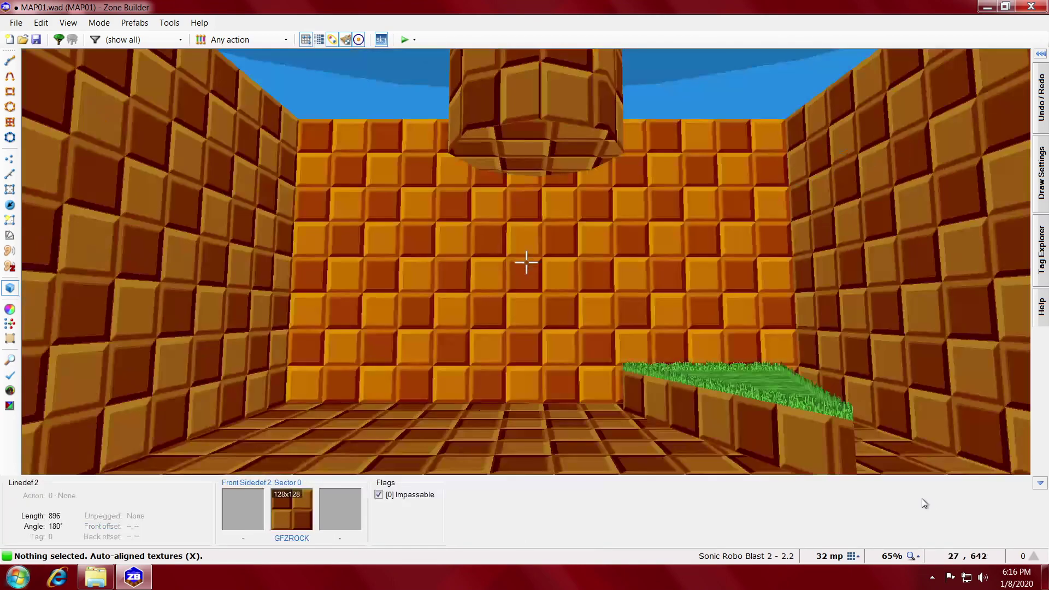
- Inspect the hanging octagon's aligned textures and the rest of the room, and return to the 2D map in Sectors Mode
key(s)
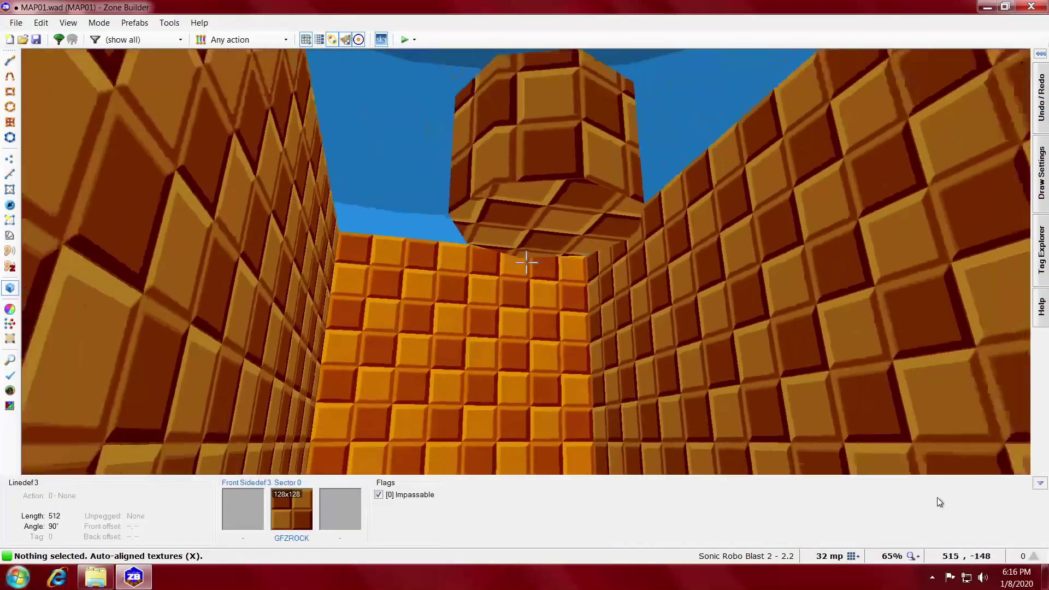
key(f)
key(f)
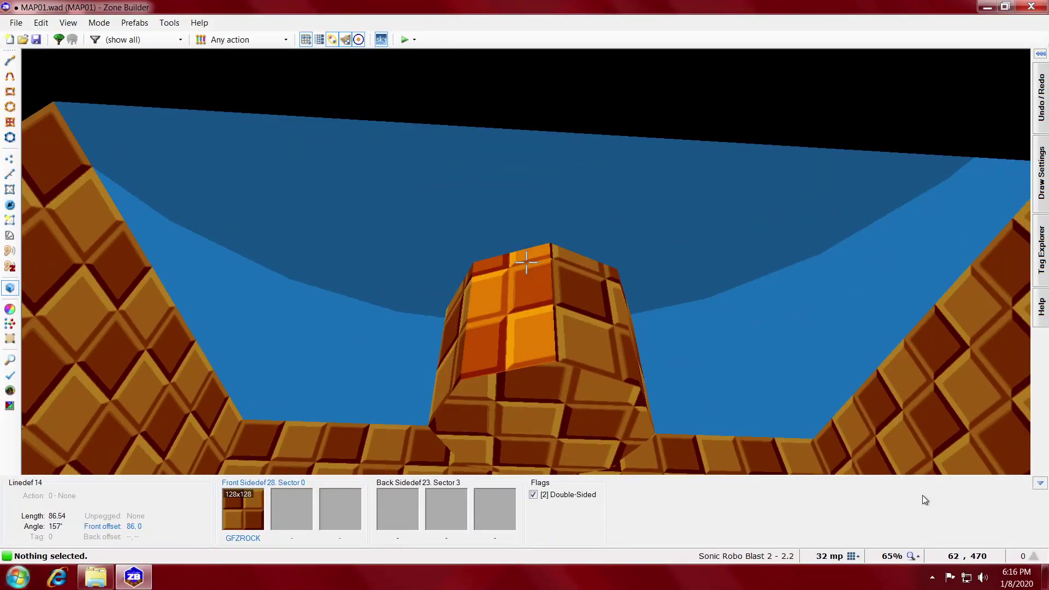
key(e)
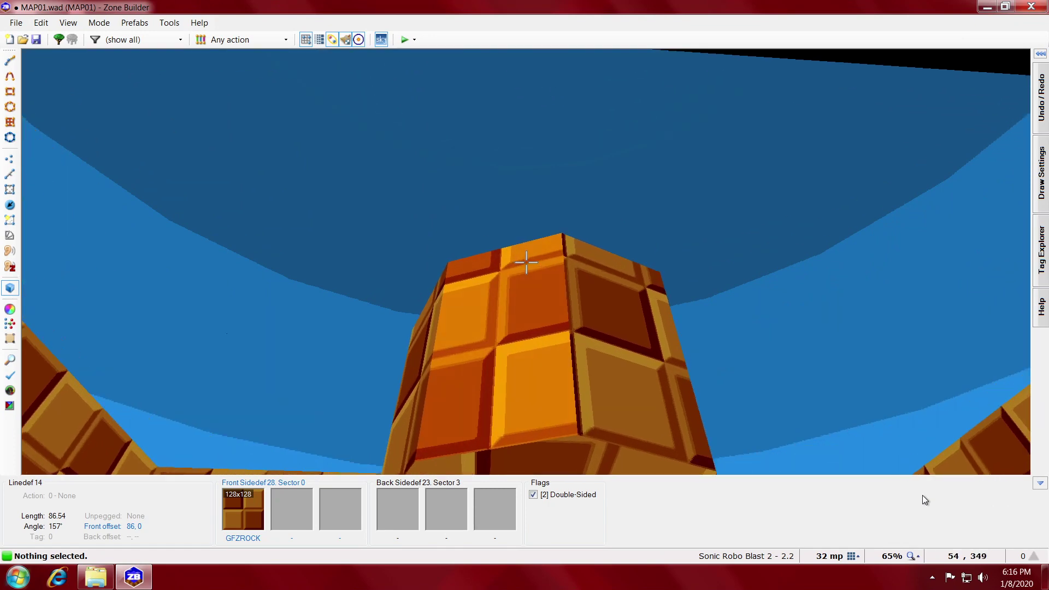
key(d)
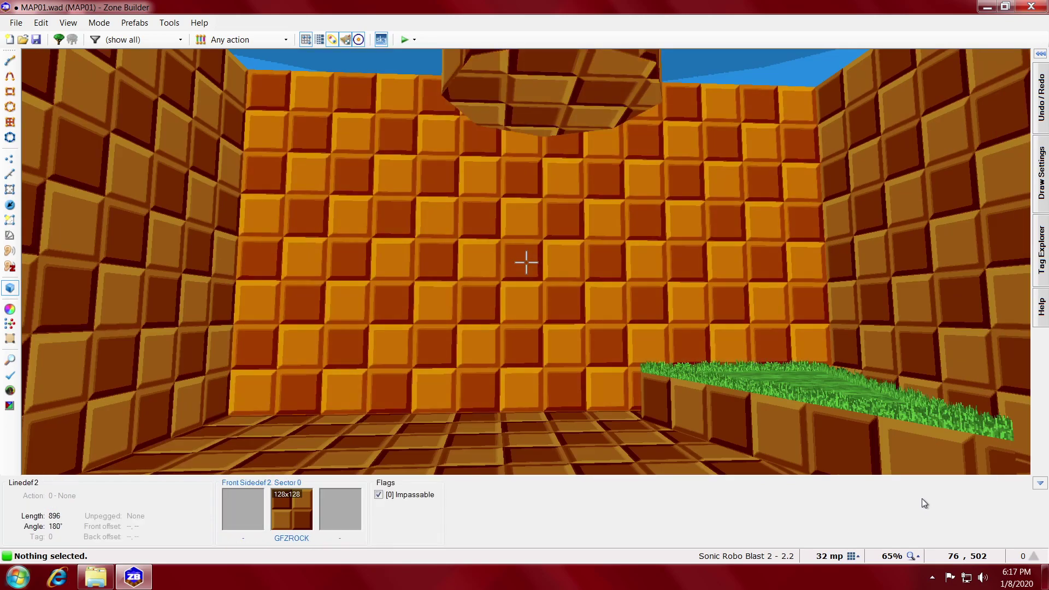
key(d)
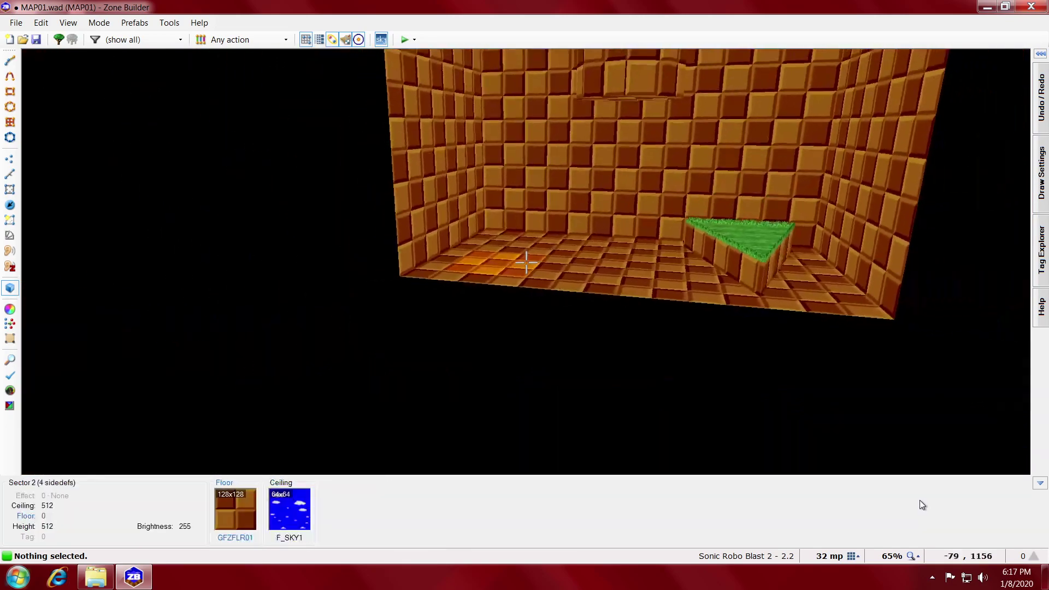
key(q)
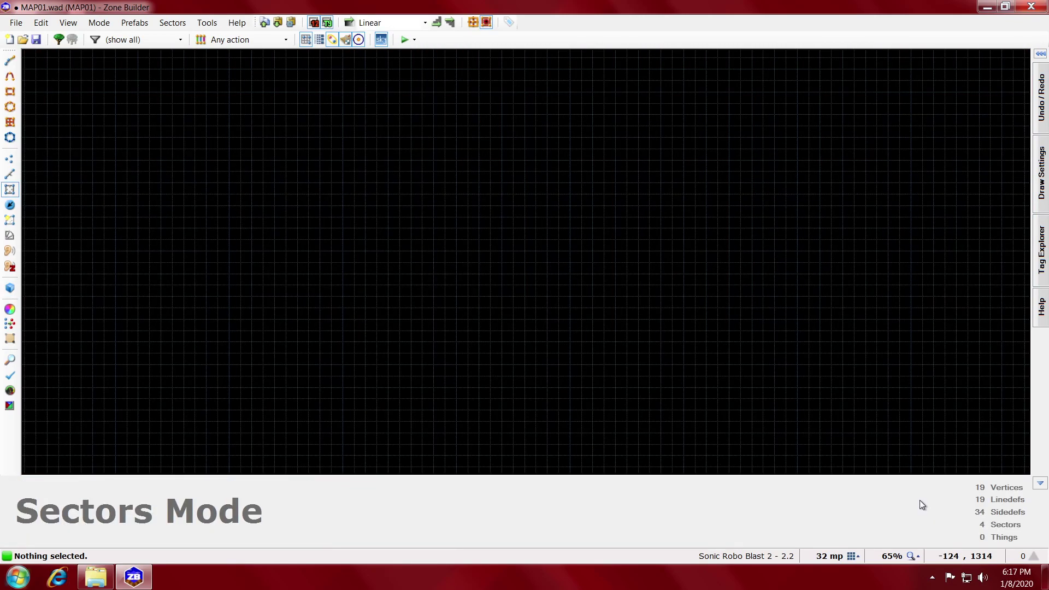
- Examine the room's layout and the fixed grid spacing at different zoom levels in the 2D map
scroll(551, 242, down, 10)
scroll(629, 345, up, 1)
scroll(628, 353, up, 9)
scroll(487, 272, down, 1)
scroll(450, 234, up, 4)
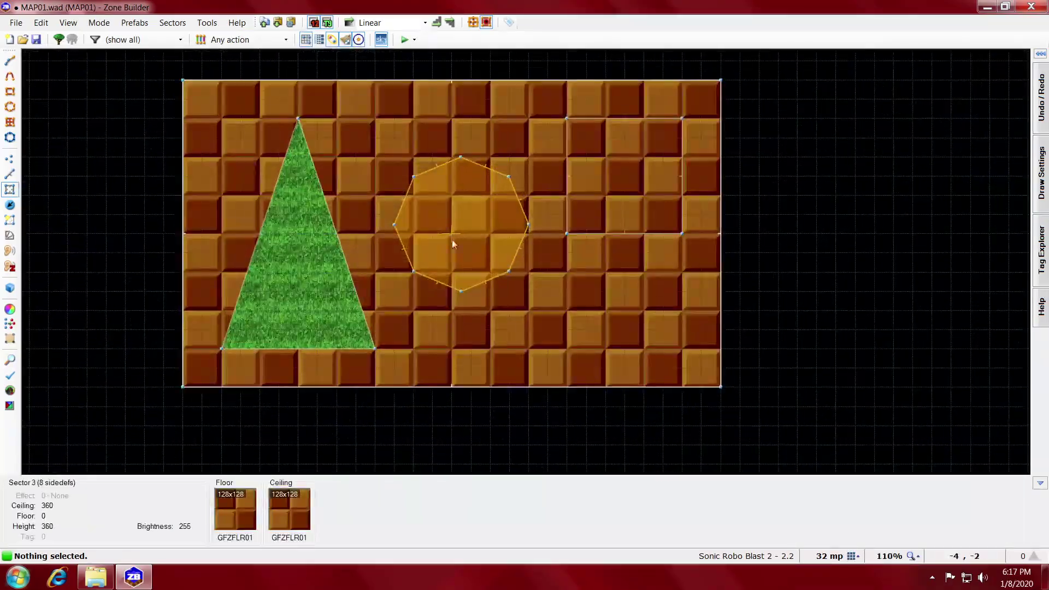
scroll(604, 264, down, 1)
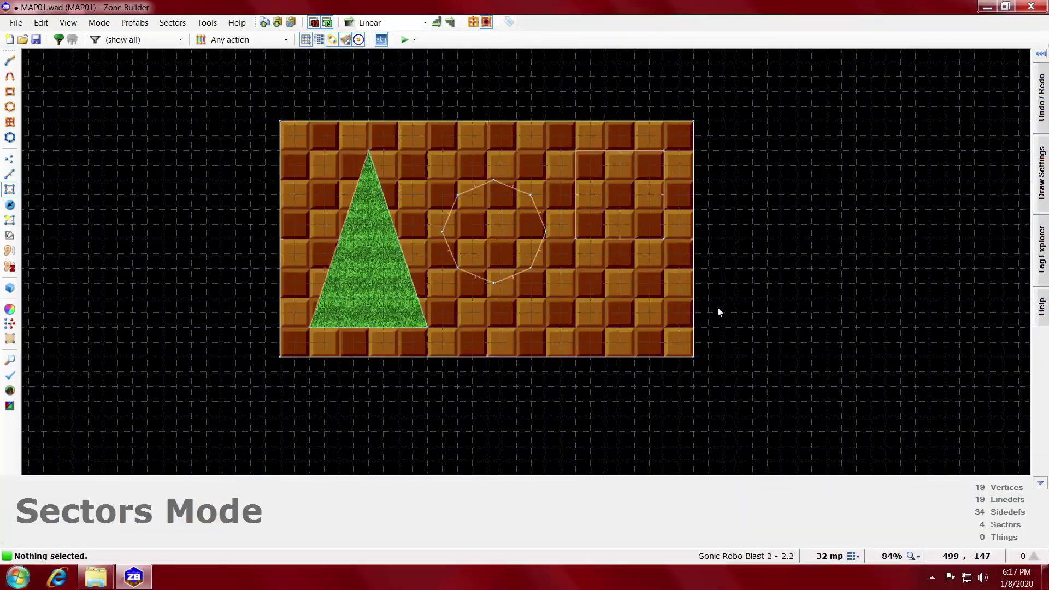
scroll(720, 305, up, 15)
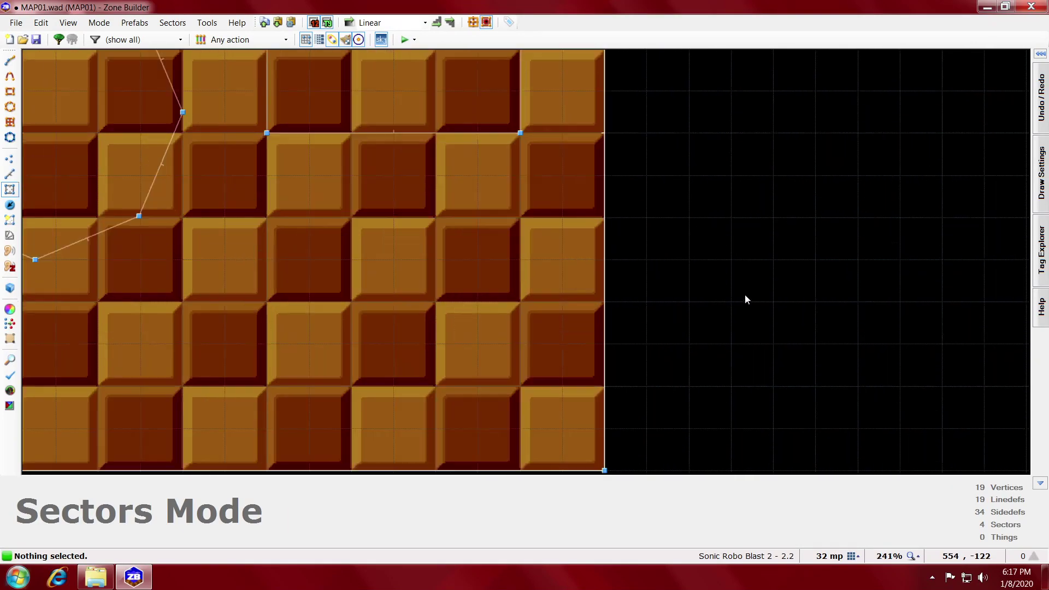
scroll(691, 292, down, 14)
scroll(666, 311, up, 8)
scroll(623, 323, up, 4)
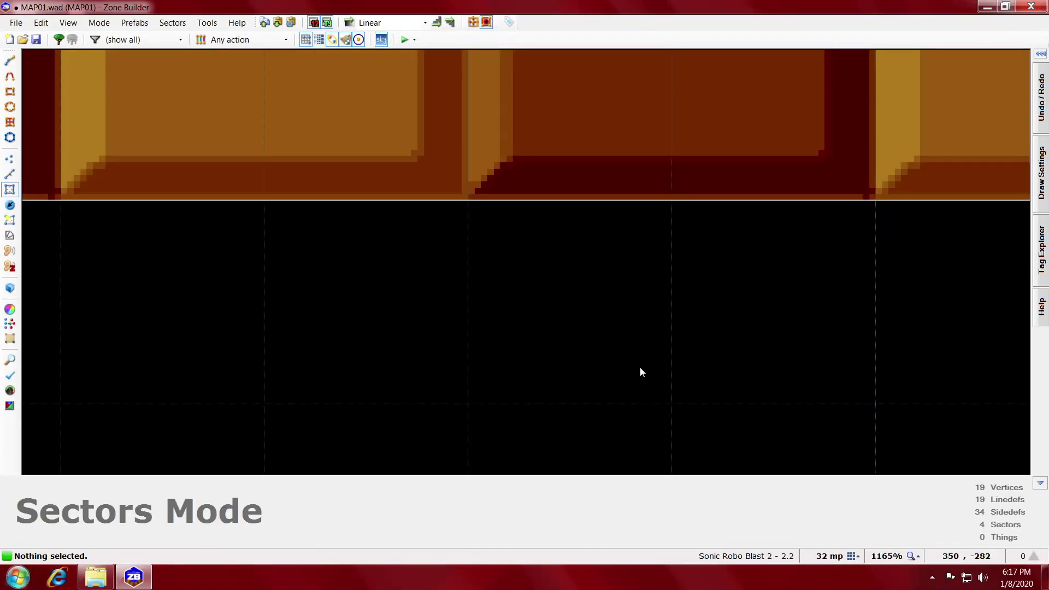
scroll(565, 335, down, 7)
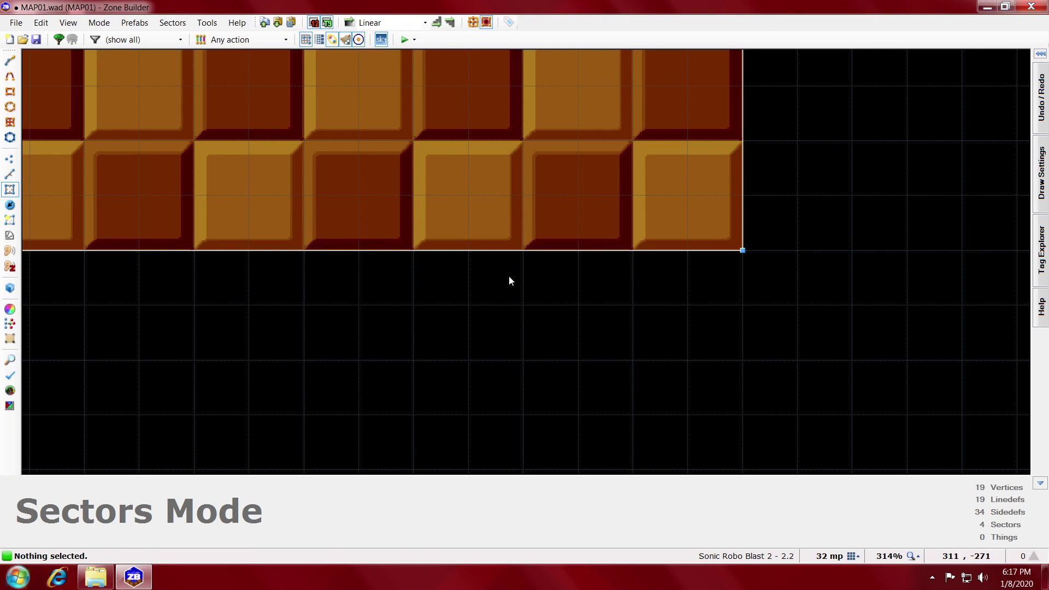
- Try several finer and coarser grid sizes and return the grid to 32 mp
key(bracketright)
key(bracketright)
key(bracketleft)
key(bracketleft)
key(bracketleft)
key(bracketleft)
key(bracketleft)
key(bracketright)
key(bracketright)
key(bracketright)
- Enable the Dynamic Grid Size option for the 2D map
scroll(658, 378, down, 7)
scroll(658, 378, down, 1)
scroll(682, 354, up, 1)
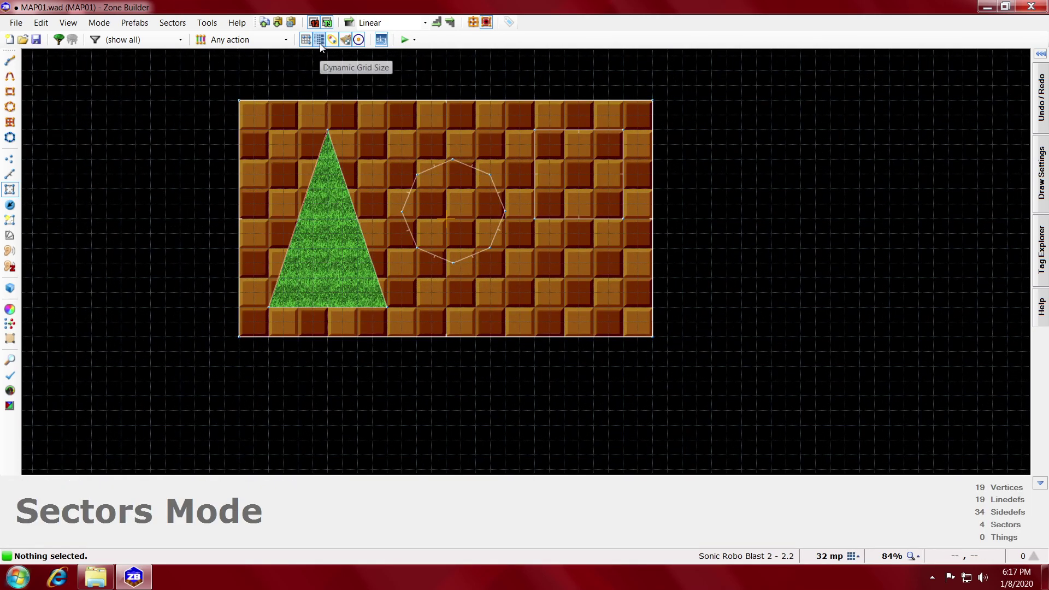
click(319, 40)
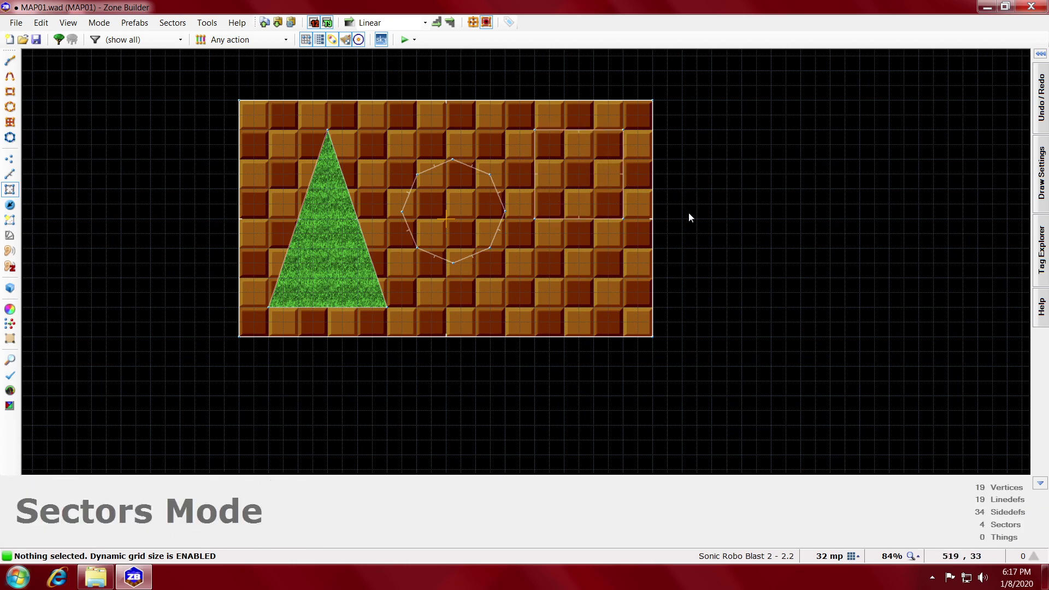
- Draw a 1 by 1 mp square sector on the 1 mp grid in the empty space east of the room
scroll(715, 257, up, 6)
scroll(710, 278, up, 15)
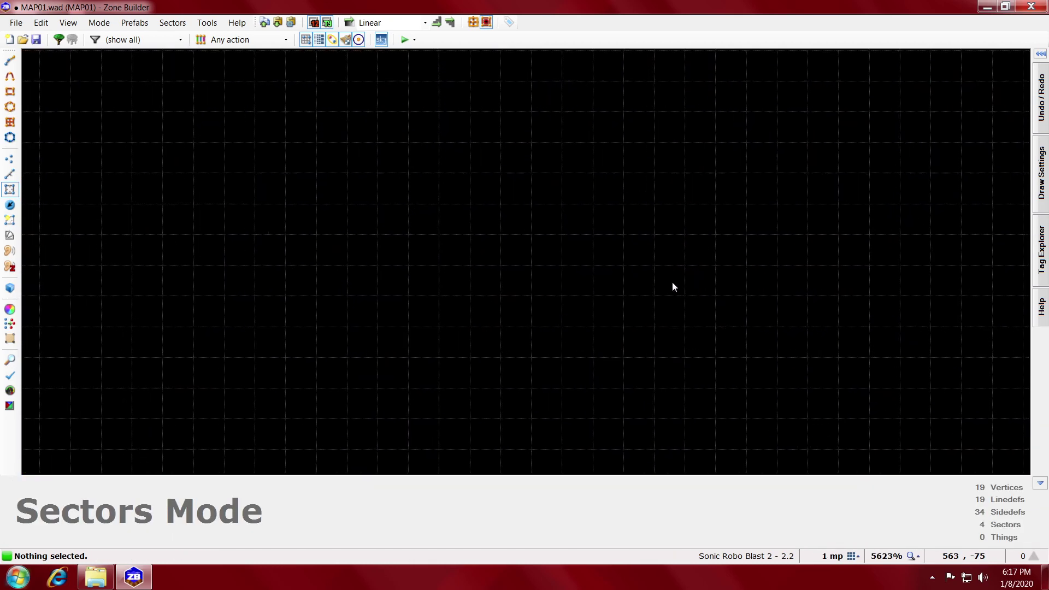
key(d)
click(532, 205)
click(562, 204)
click(563, 235)
click(532, 235)
click(535, 213)
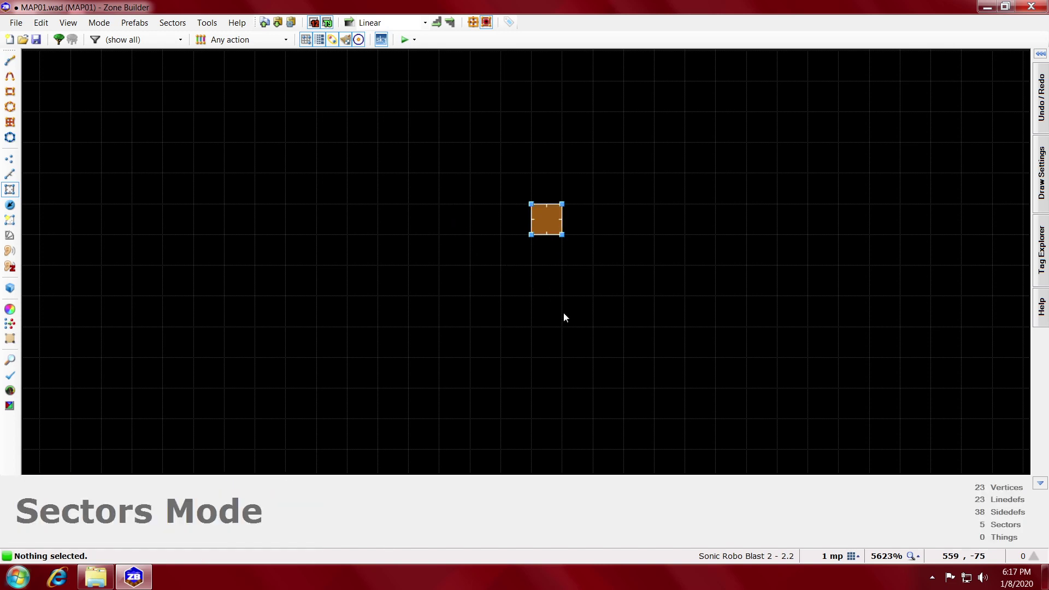
- Delete the tiny square sector outside the room and bring the whole room back into view
key(Delete)
scroll(661, 277, down, 5)
scroll(687, 231, down, 8)
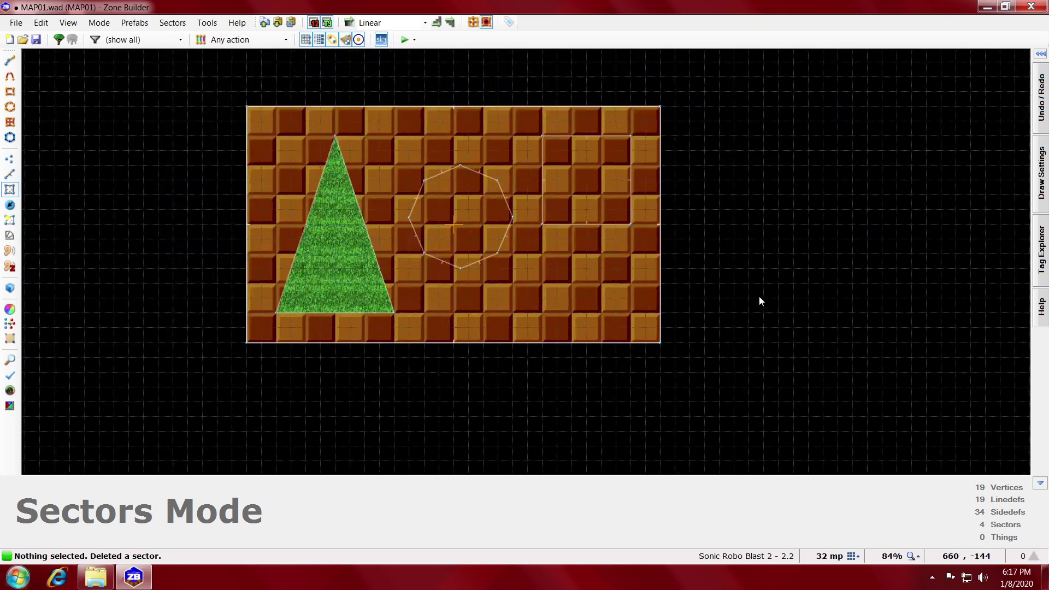
- Draw a right-triangle sector with two 64 mp legs in the empty space east of the room
scroll(610, 242, up, 1)
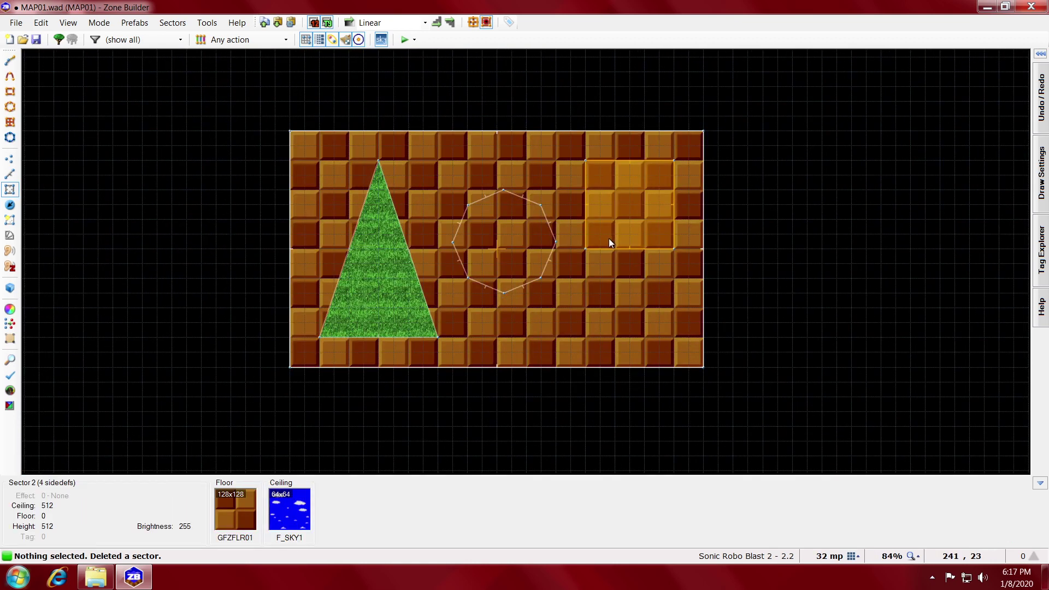
key(d)
click(733, 220)
click(764, 190)
click(764, 219)
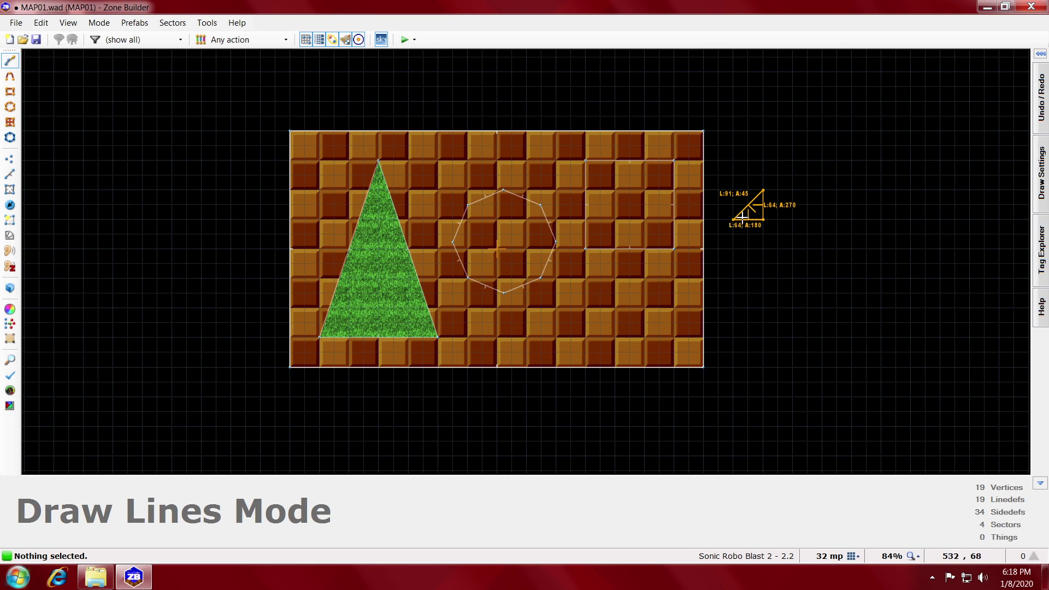
click(733, 219)
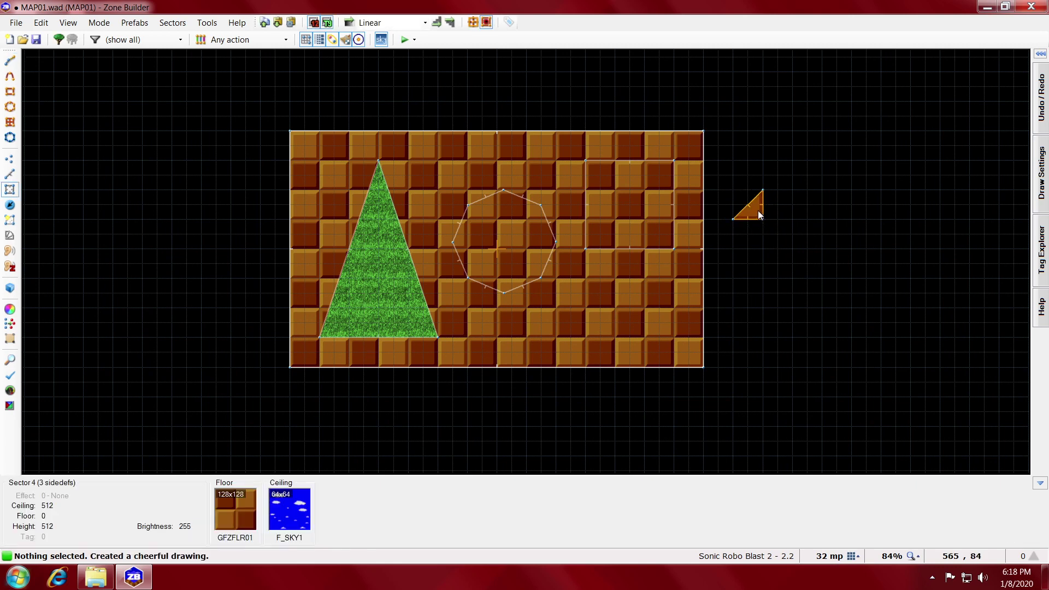
- Assign linedef action 100 (Solid, Opaque) from the FOF (solid) category to the small triangle's diagonal linedef
key(l)
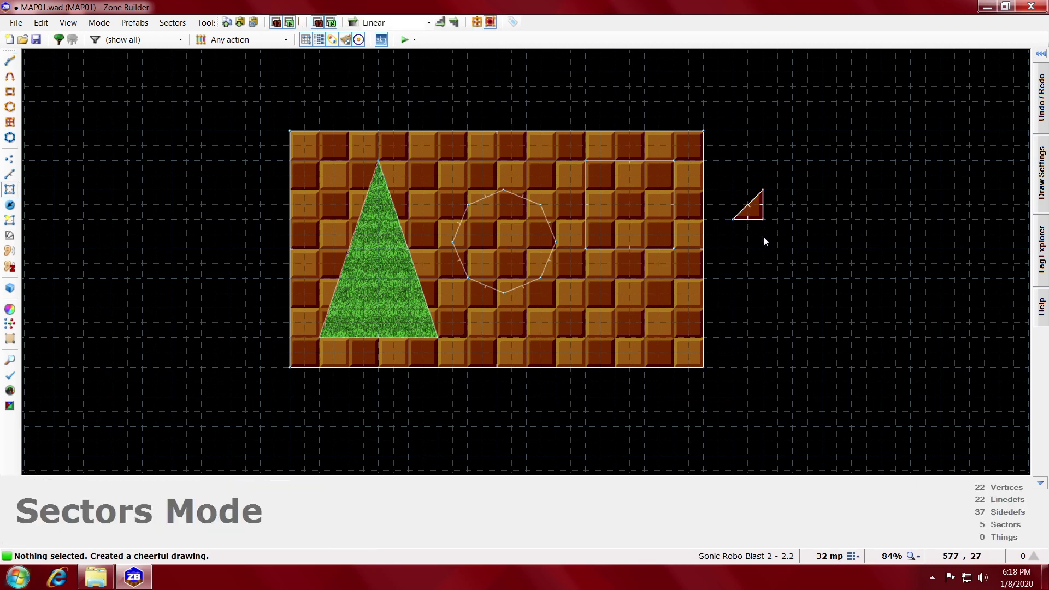
right_click(752, 202)
drag(835, 75, 382, 80)
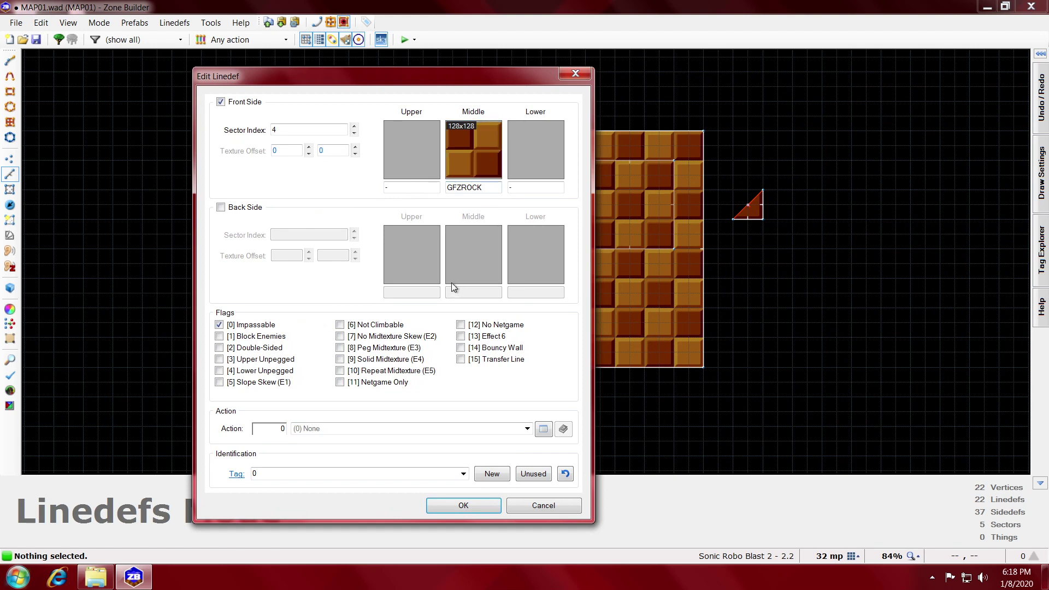
click(543, 429)
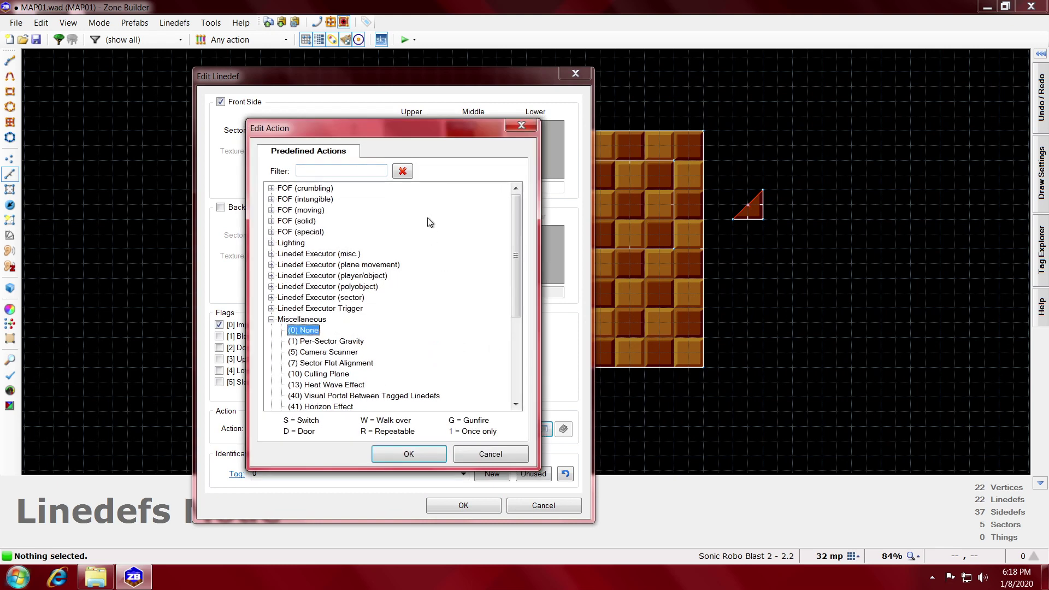
drag(405, 128, 777, 142)
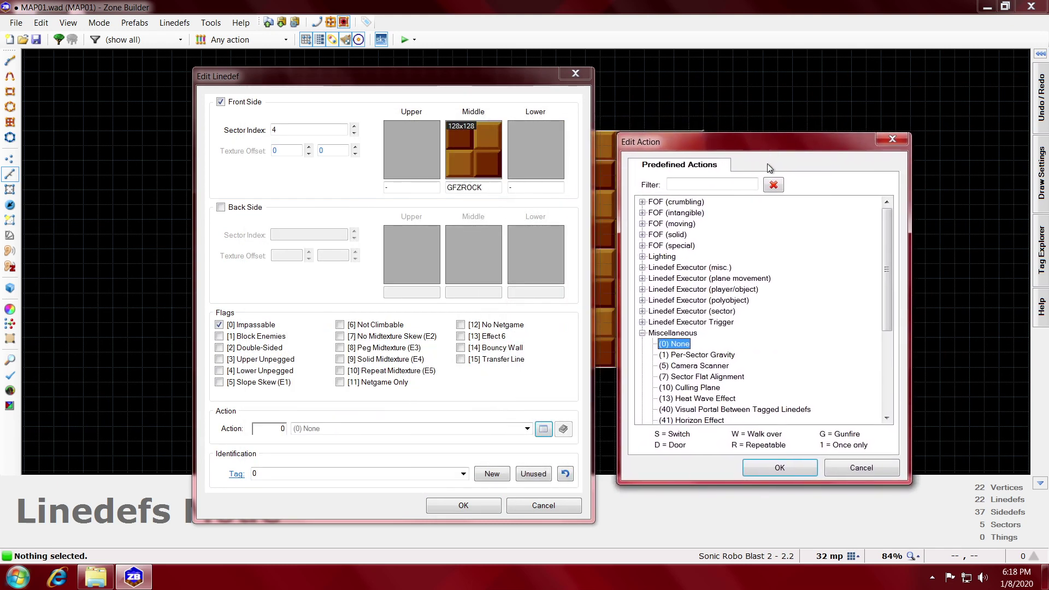
scroll(740, 322, down, 4)
scroll(738, 328, up, 4)
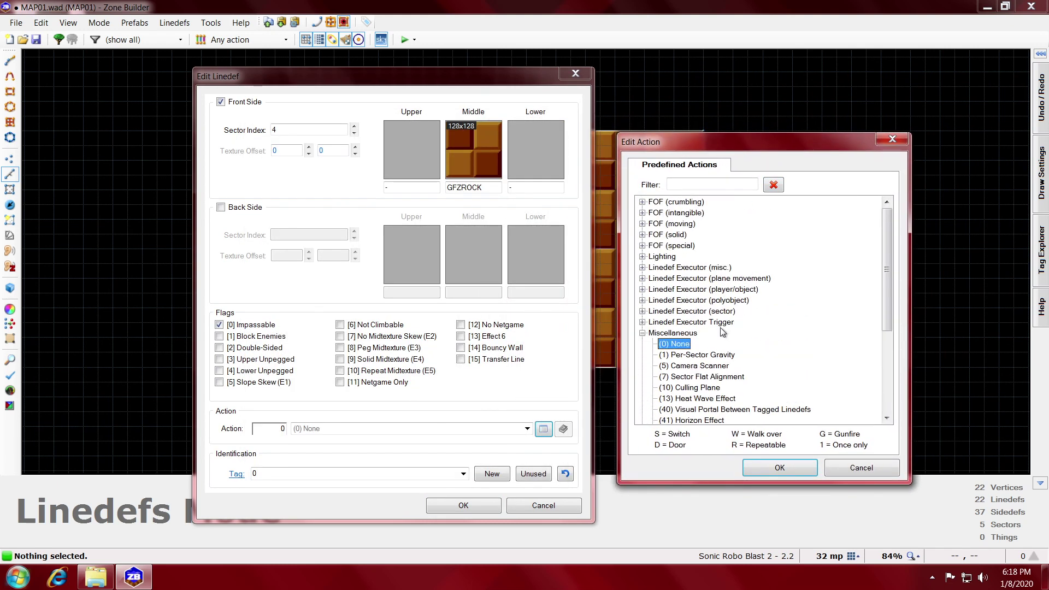
click(643, 334)
click(643, 235)
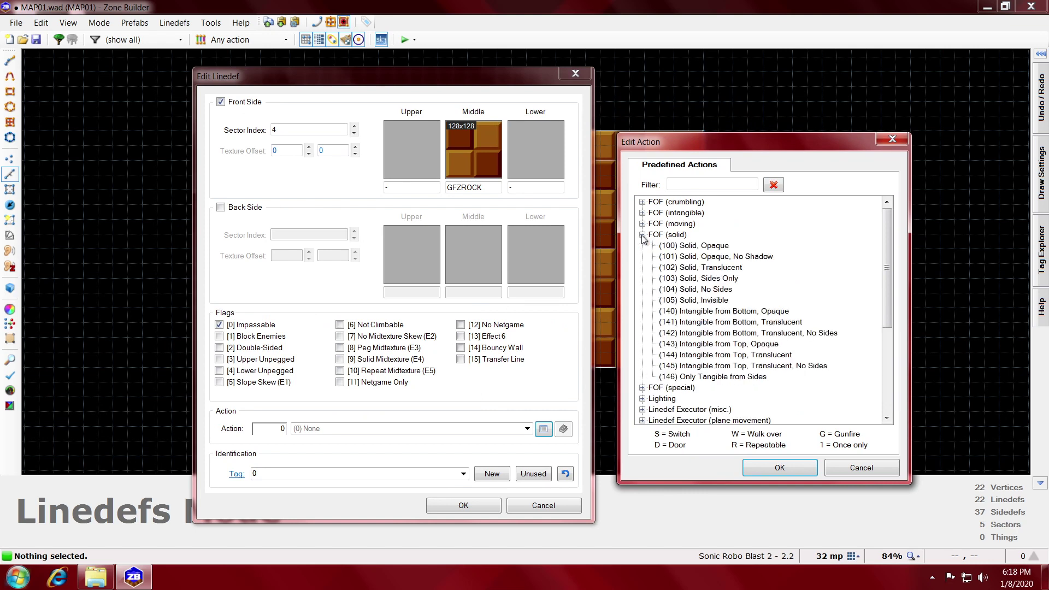
click(718, 248)
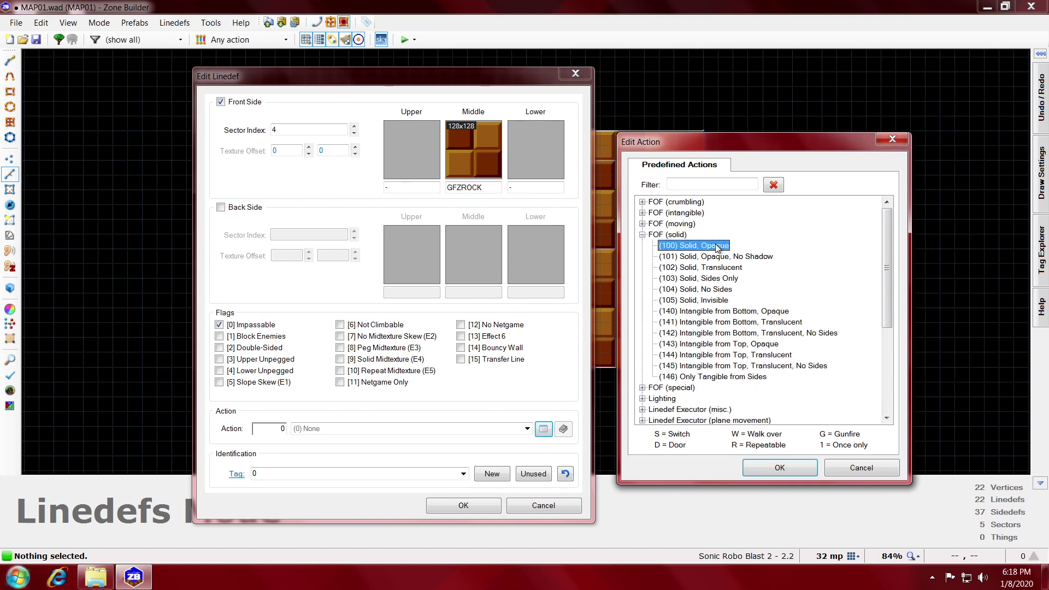
click(785, 469)
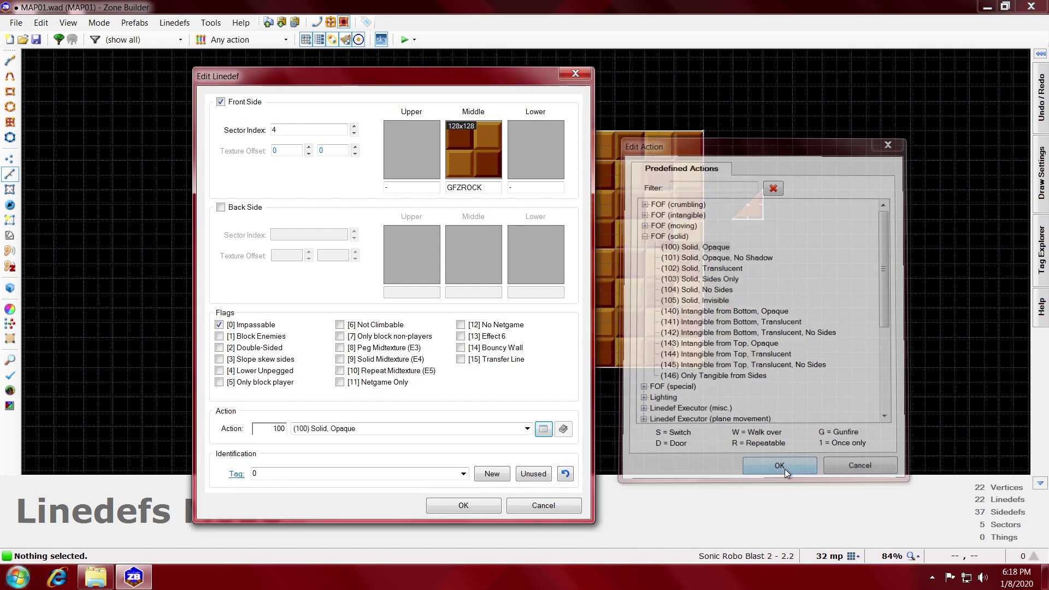
- Set the diagonal linedef's tag to 1 and apply the linedef changes
click(335, 472)
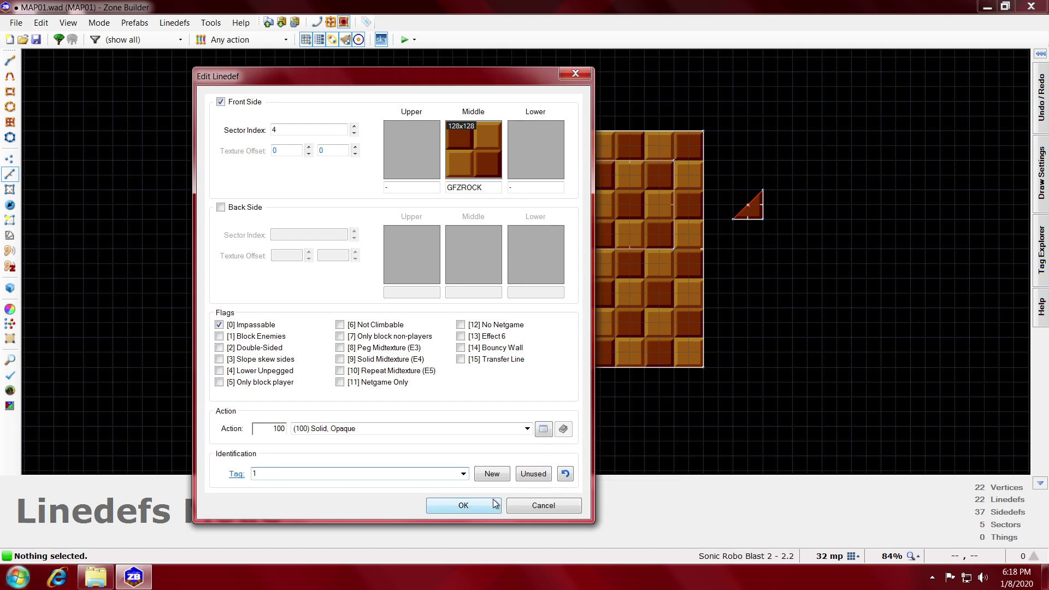
double_click(326, 476)
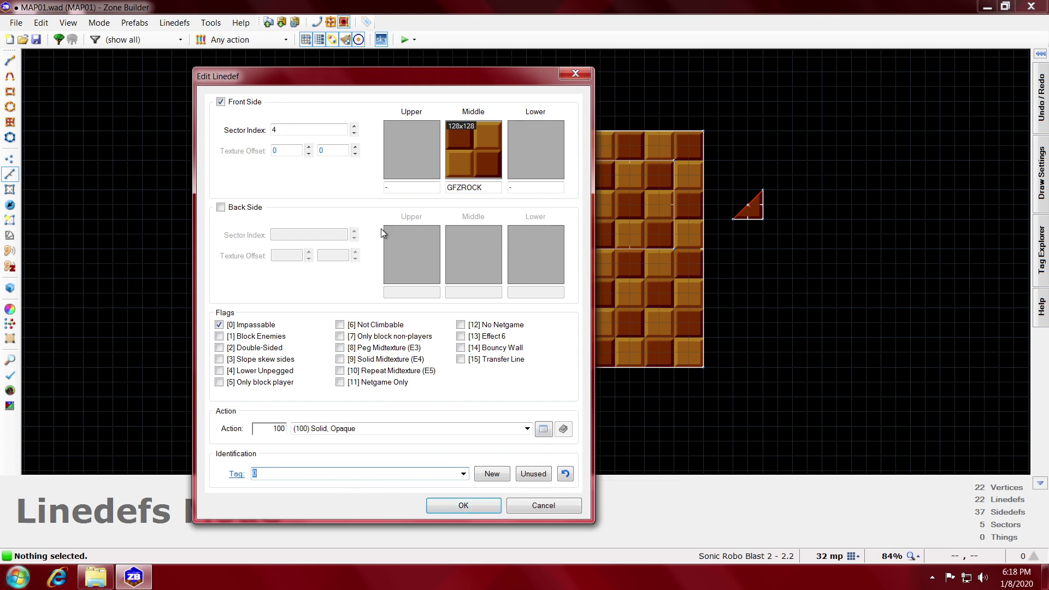
drag(404, 83, 153, 163)
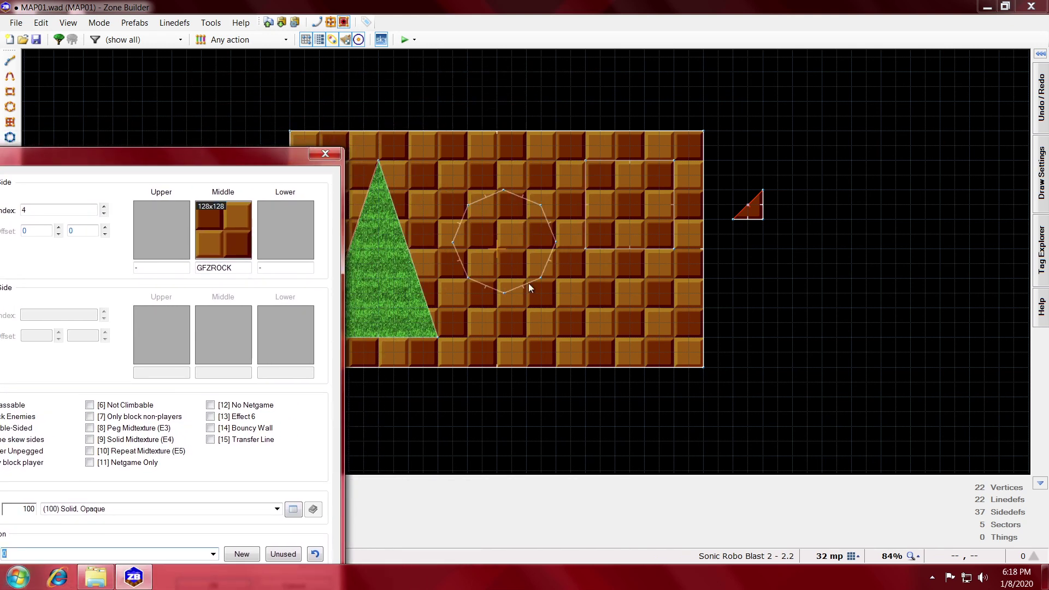
drag(260, 159, 390, 87)
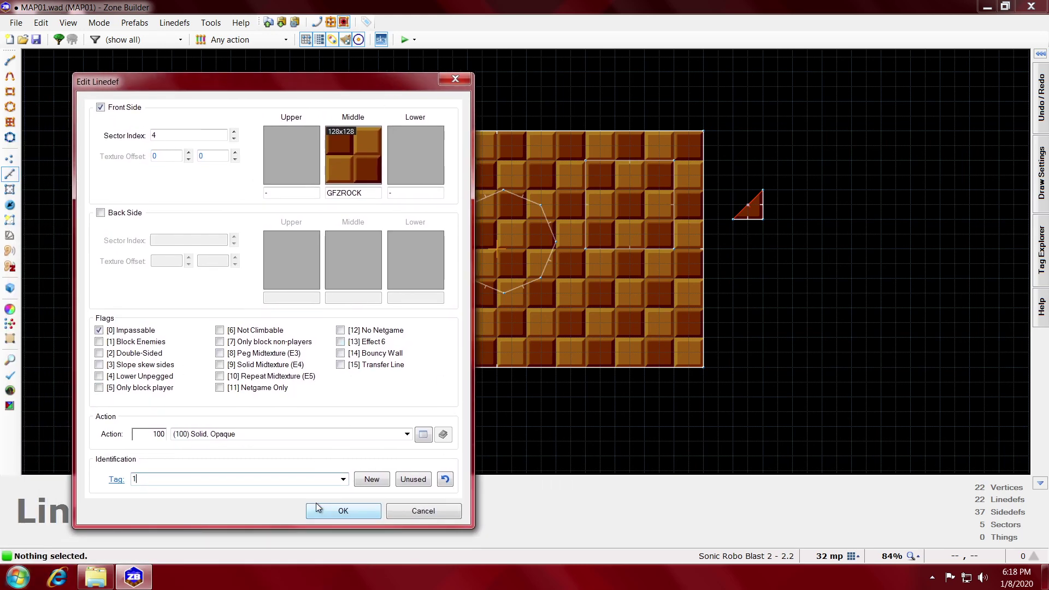
click(343, 512)
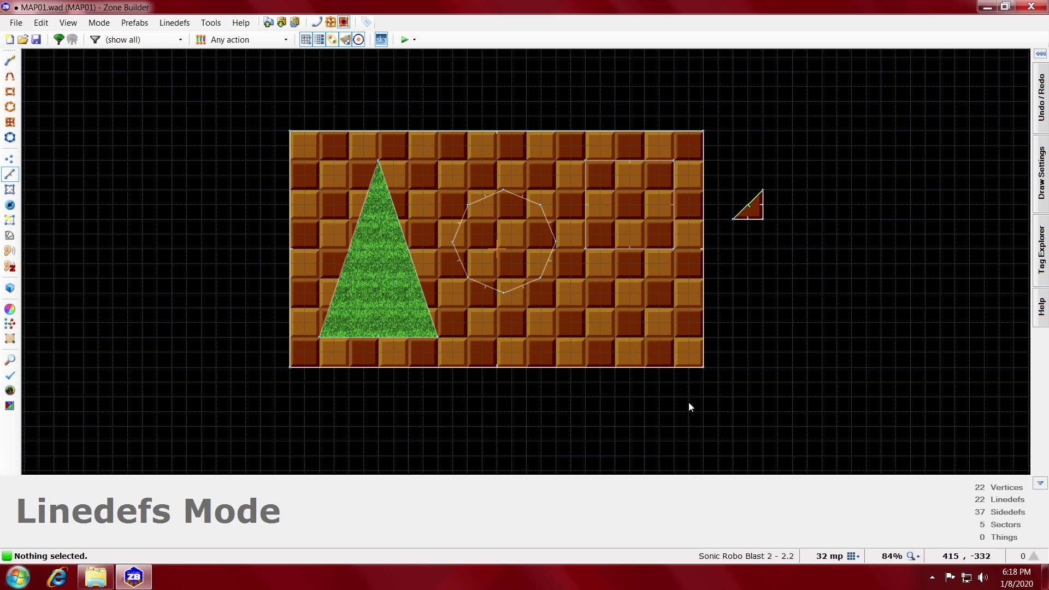
- Set the tag of the square sector inside the room to 1 and check the small triangle sector in the 3D view
key(s)
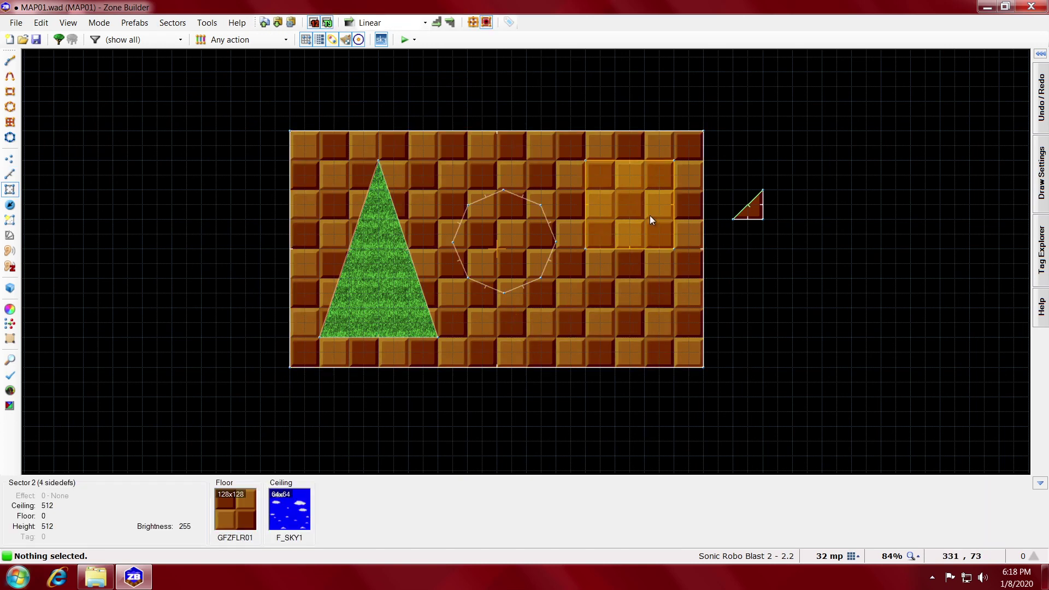
right_click(650, 217)
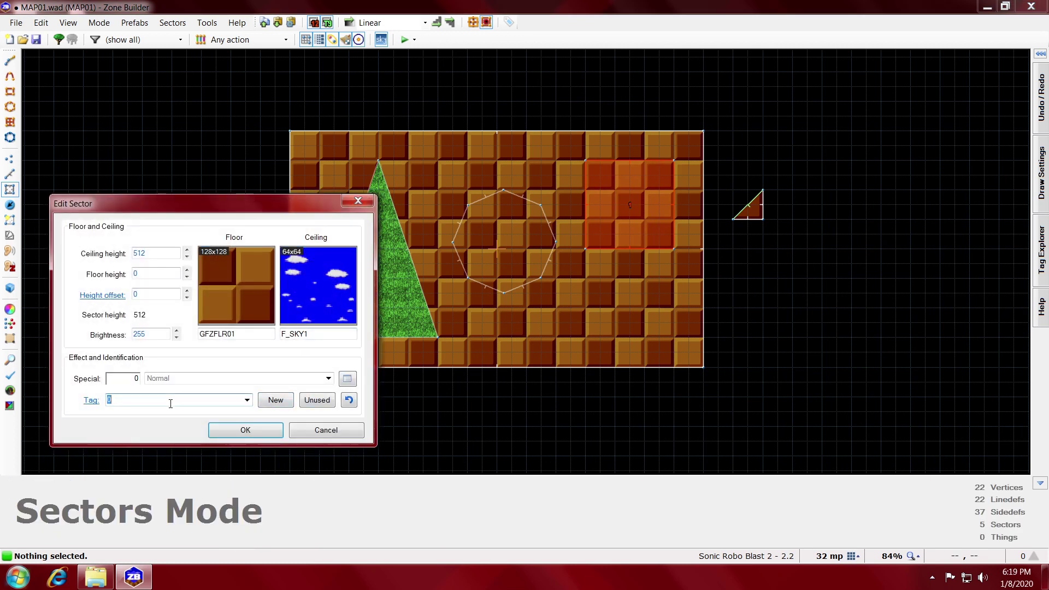
click(232, 428)
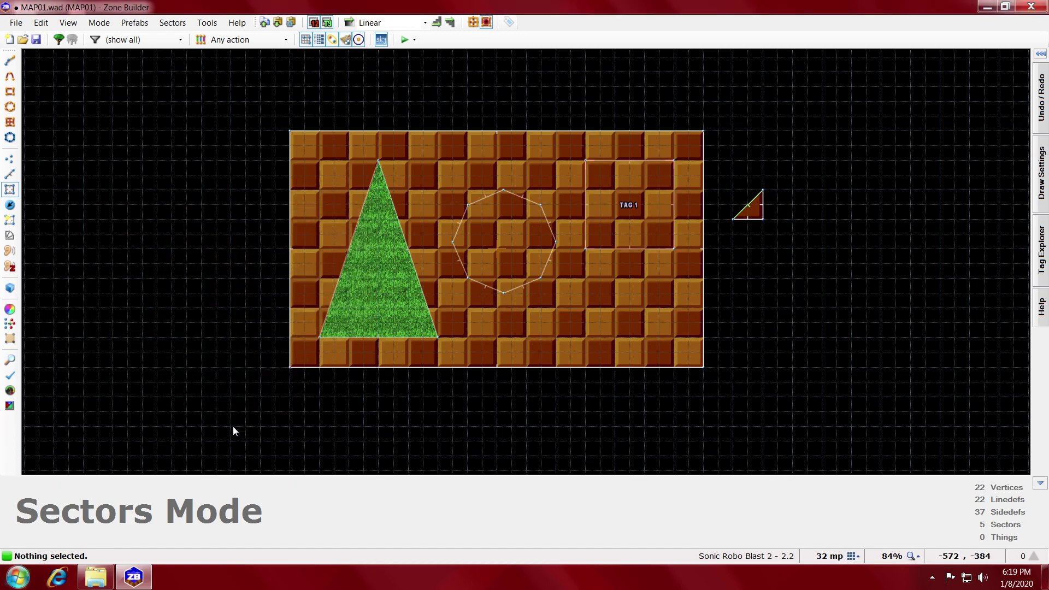
key(q)
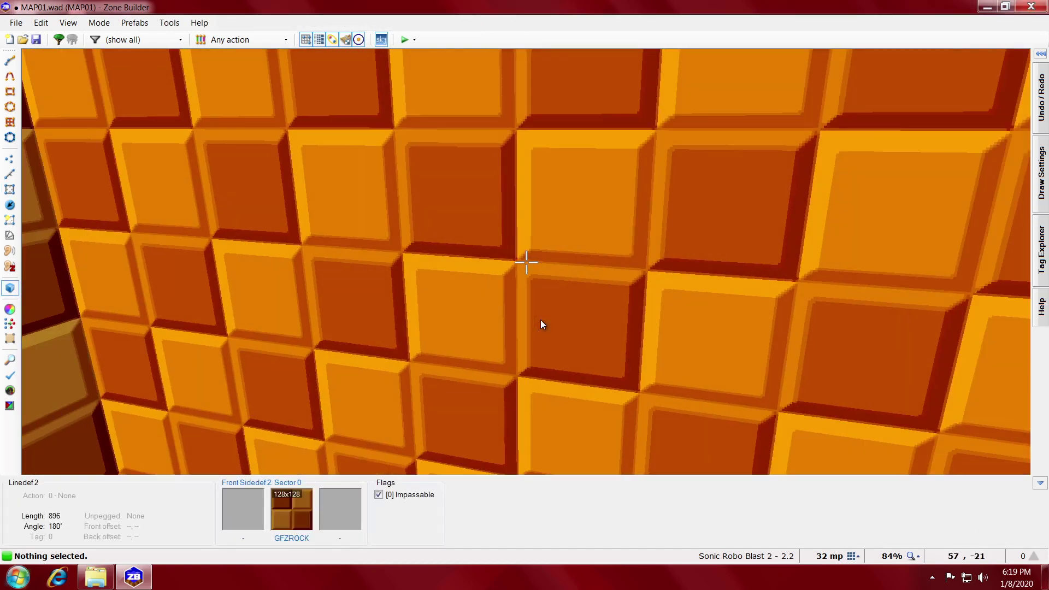
key(d)
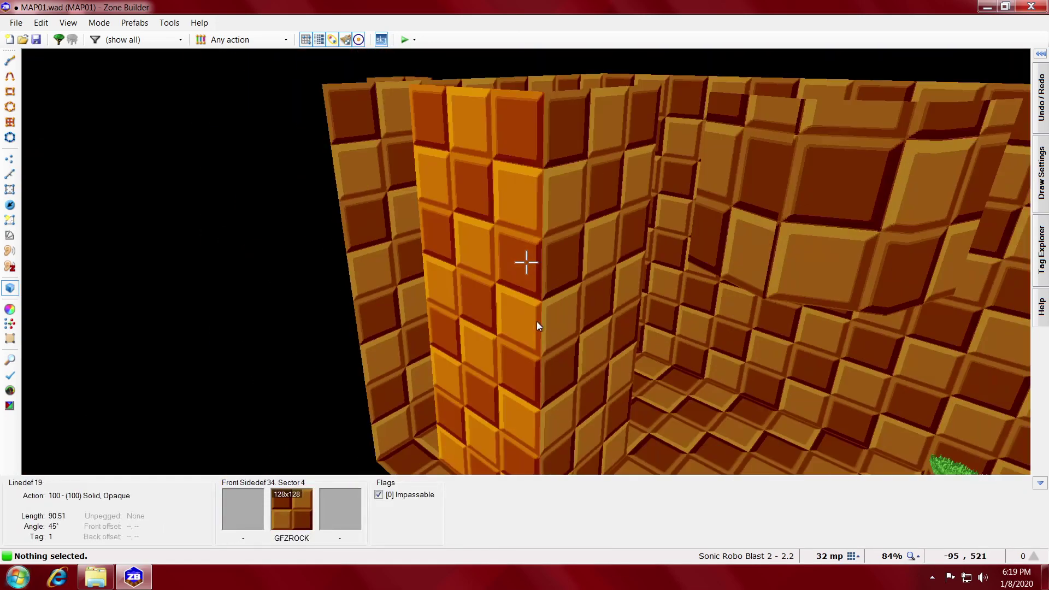
key(q)
- Draw a narrow slanted triangular sector just north of the small right triangle and delete it again
scroll(537, 321, down, 6)
scroll(558, 375, up, 8)
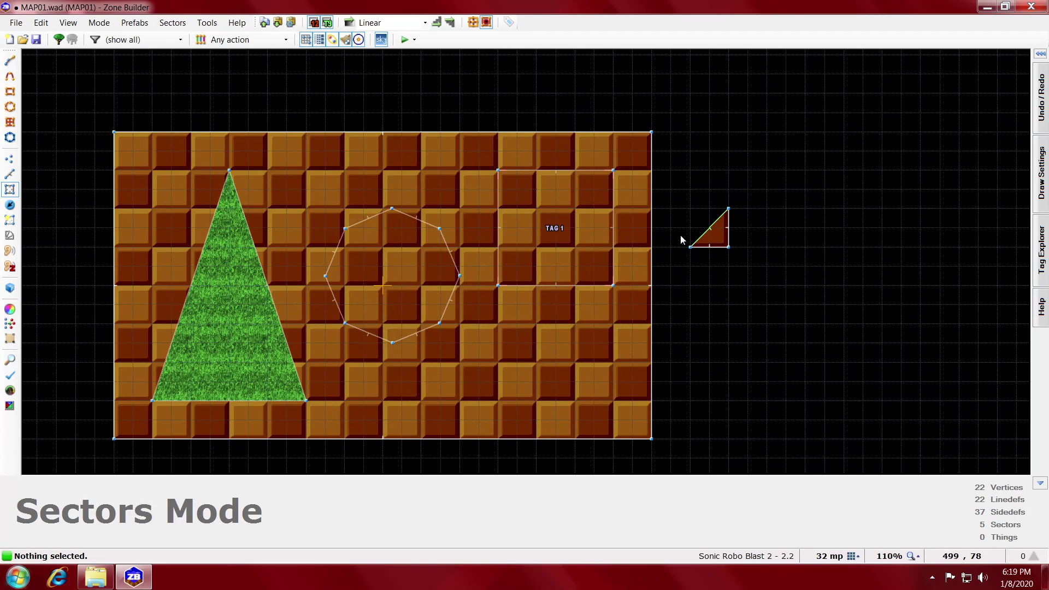
key(d)
click(709, 189)
click(748, 151)
click(690, 189)
click(709, 189)
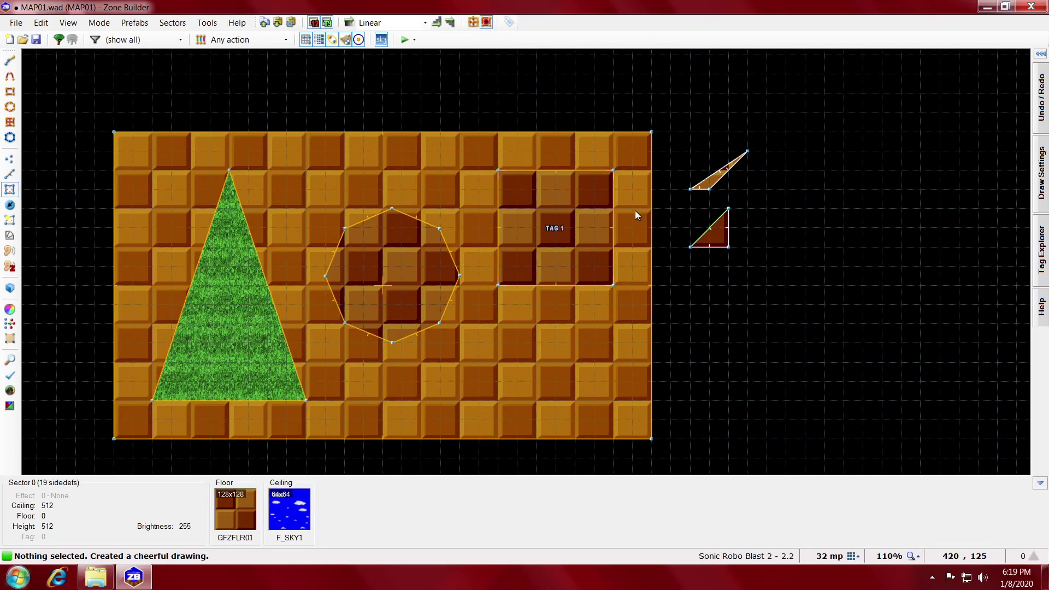
key(Delete)
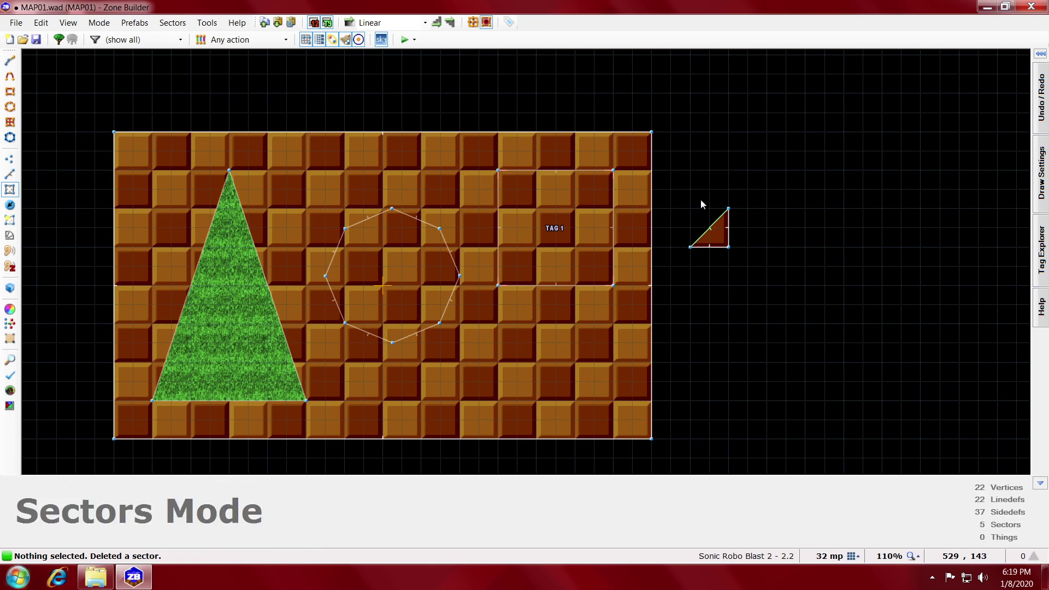
- Set the small triangle sector's floor height to 64 and its ceiling height to 128
right_click(719, 226)
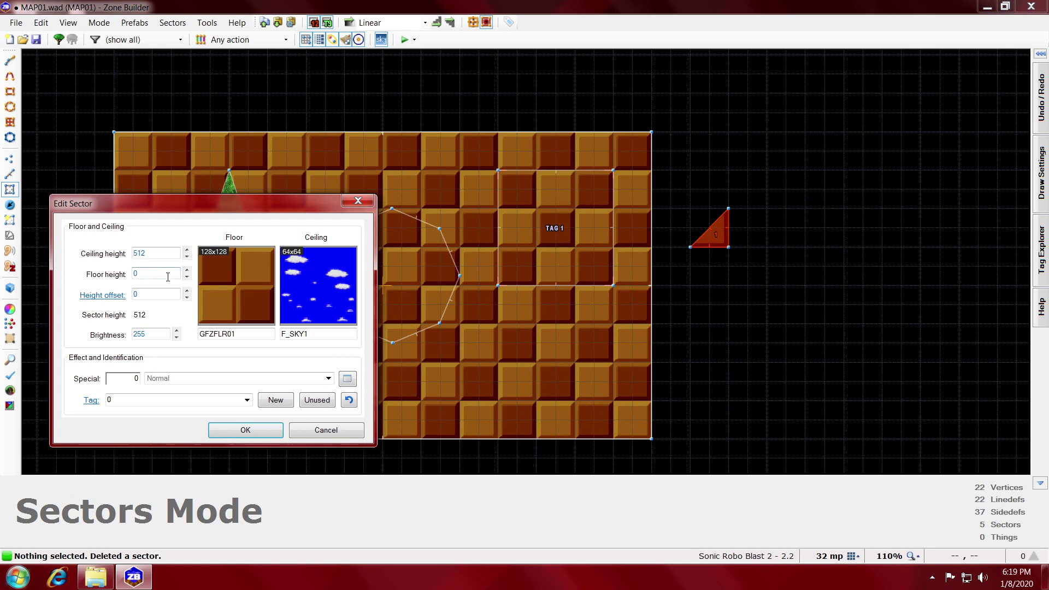
text(64)
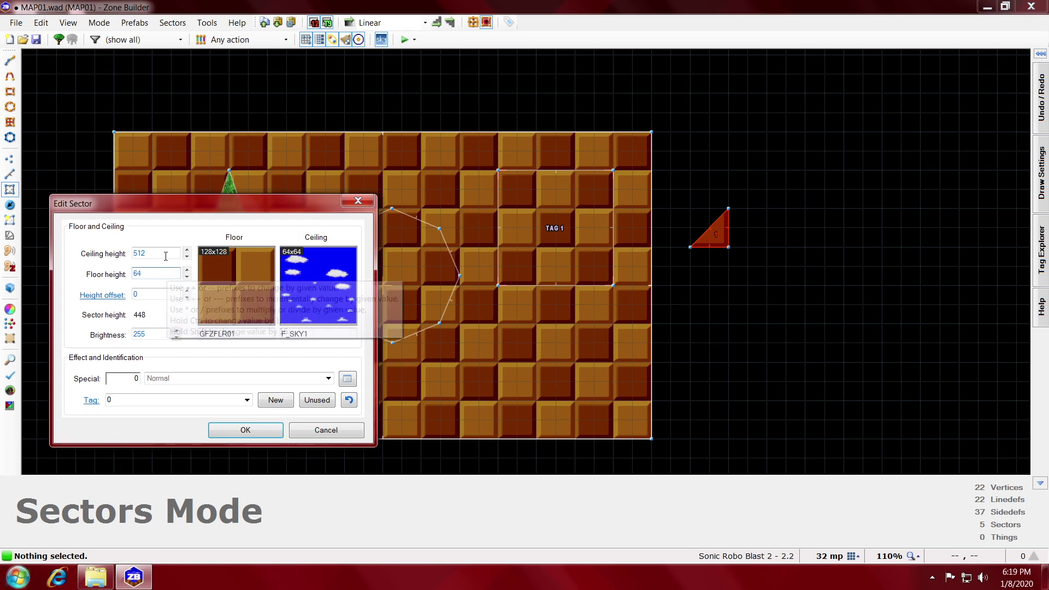
click(166, 256)
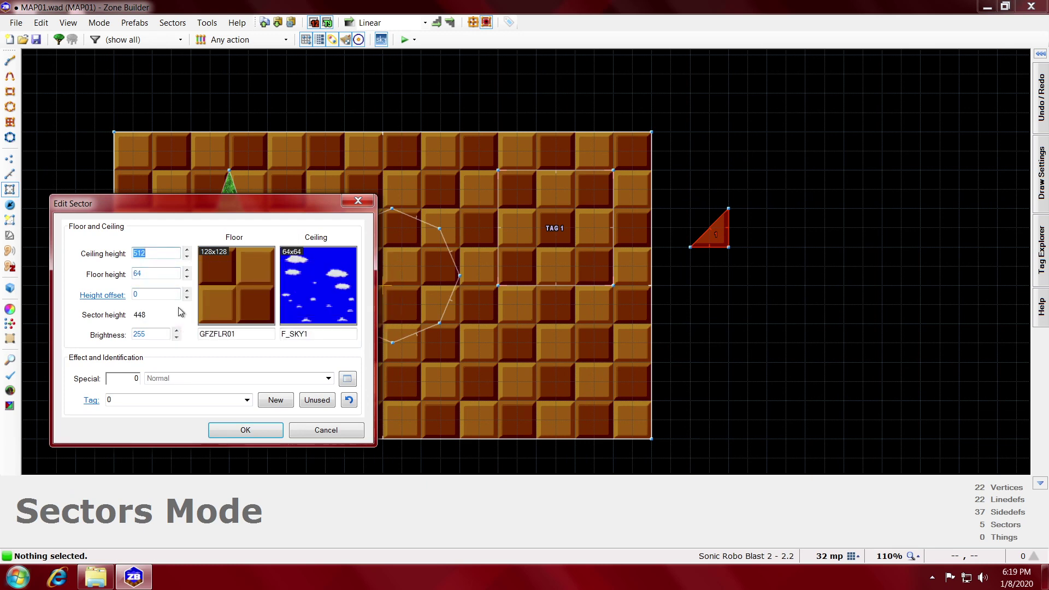
text(12)
click(245, 430)
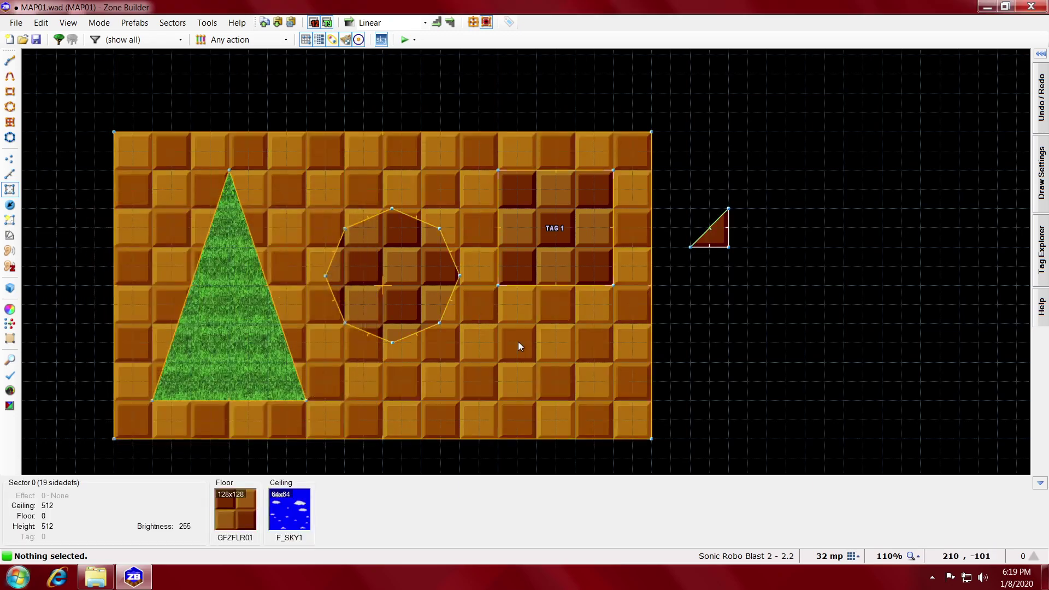
- In the 3D view, set the ceiling texture of the floating platform's control sector to GFZFLR01
key(q)
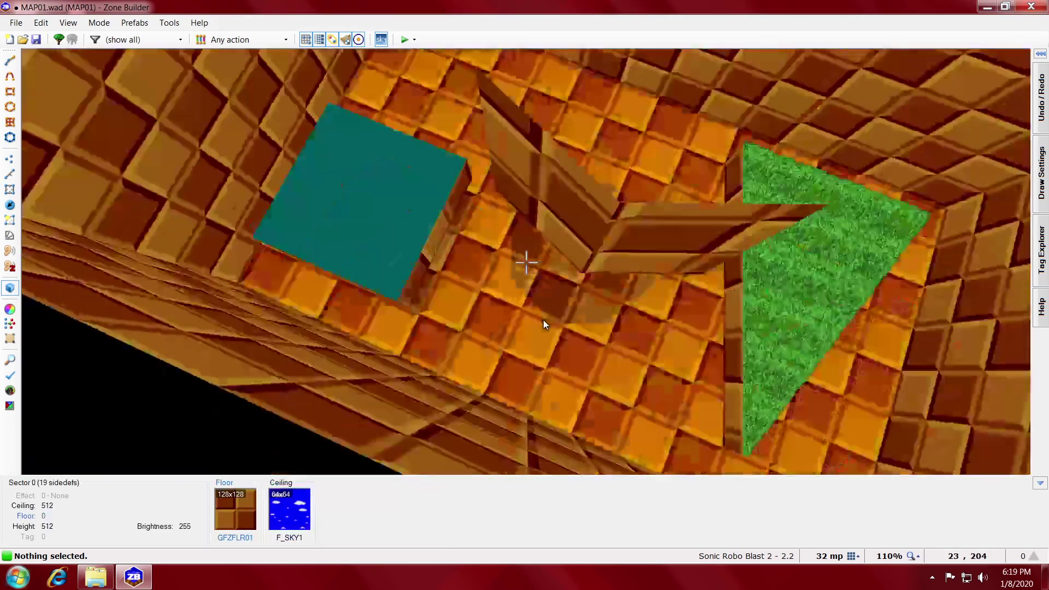
key(e)
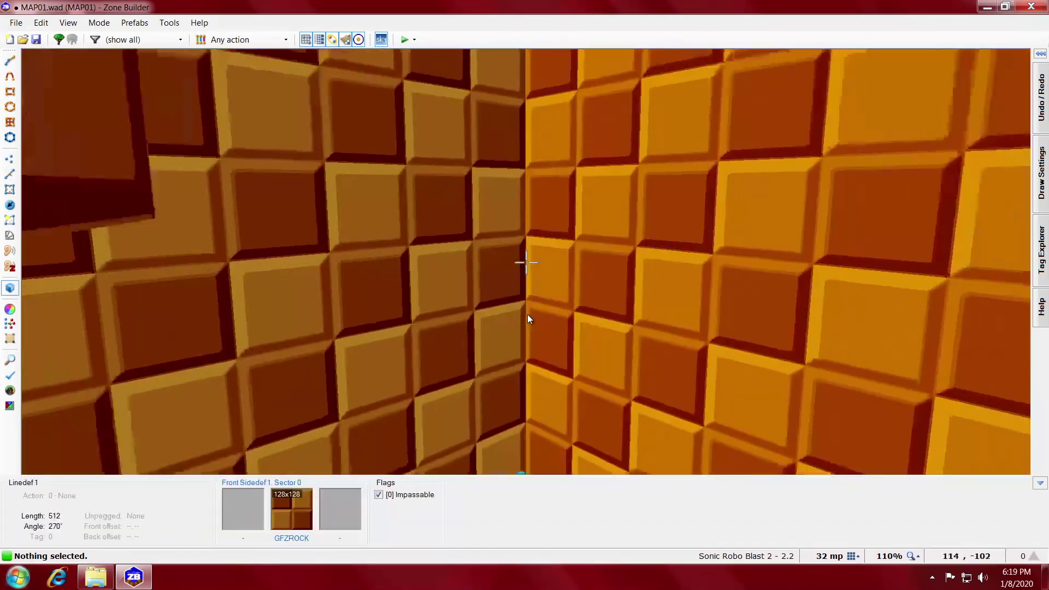
key(e)
key(d)
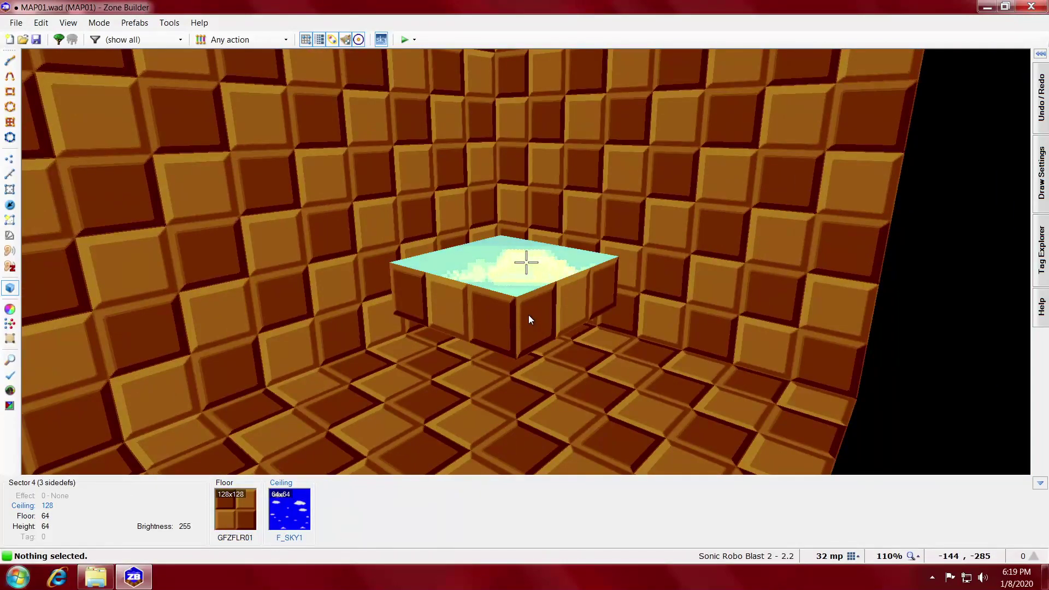
right_click(529, 317)
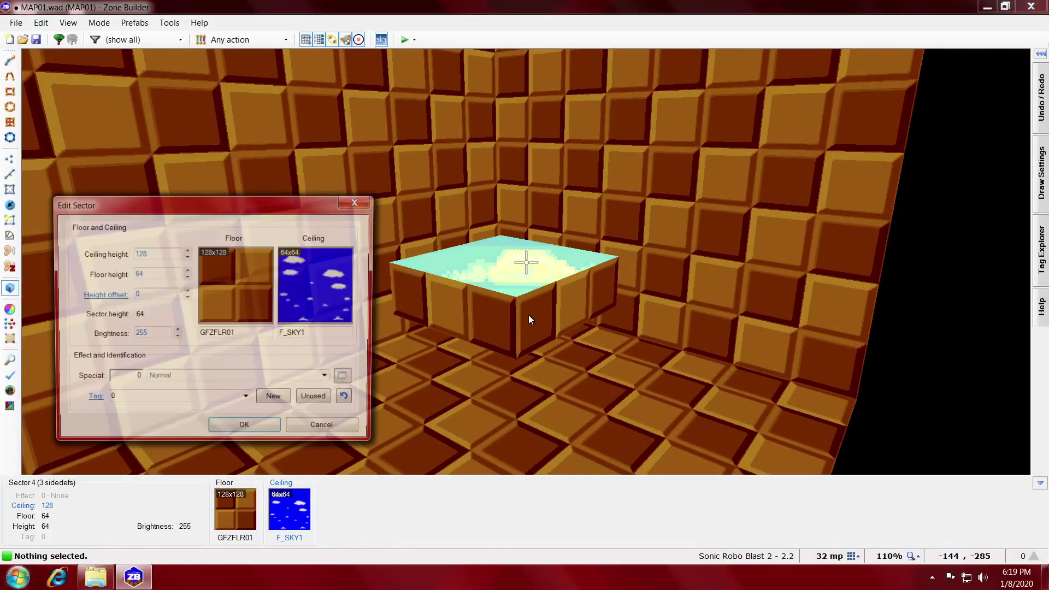
click(320, 336)
text(GFZFLR01)
click(274, 427)
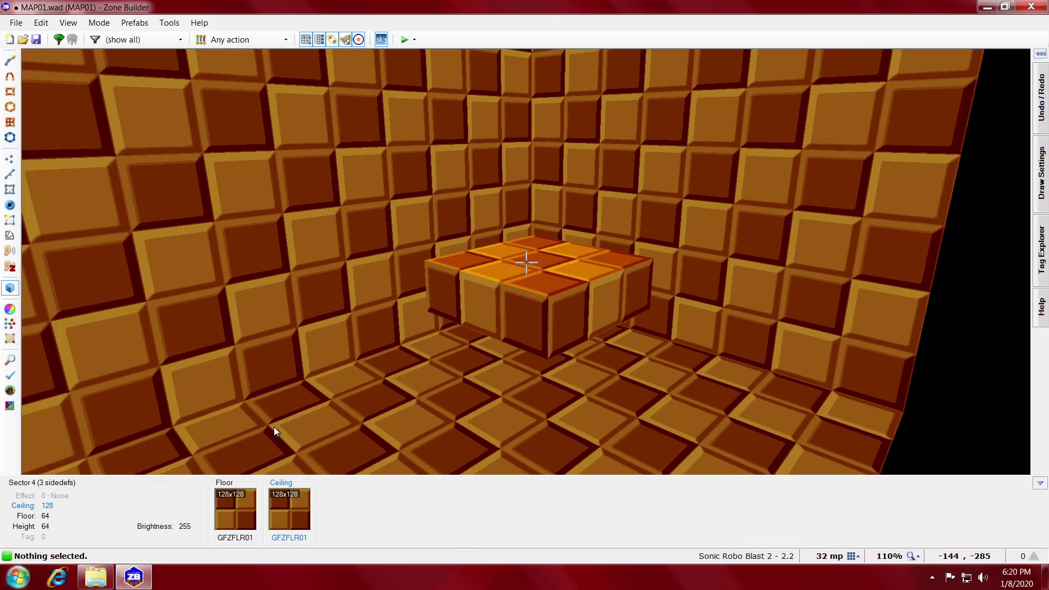
- Set the brightness of the floating platform's control sector to 192 and view the platform's shadow with highlighting toggled off and on
right_click(273, 427)
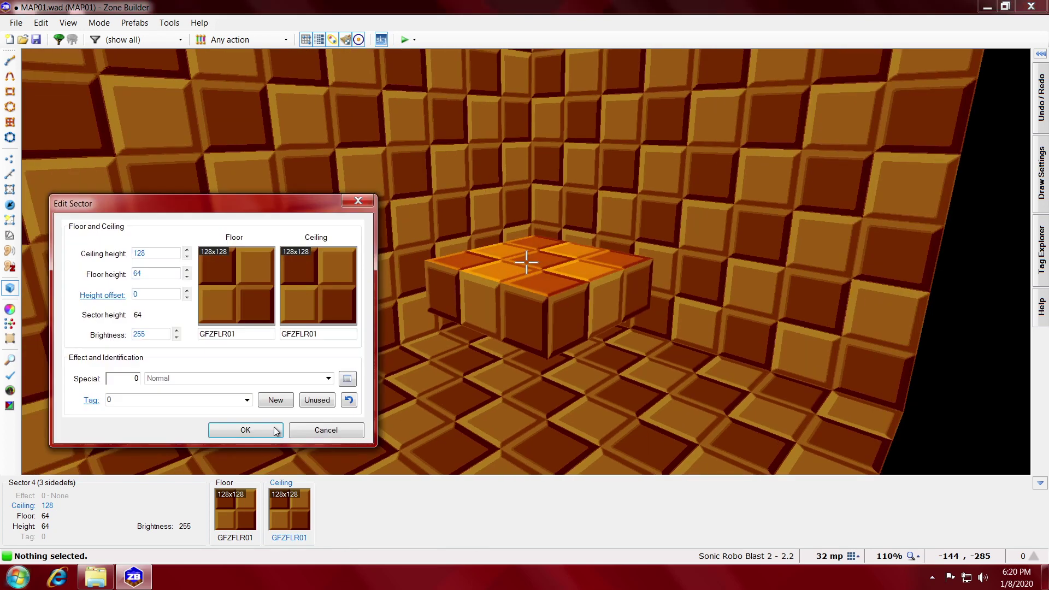
double_click(156, 334)
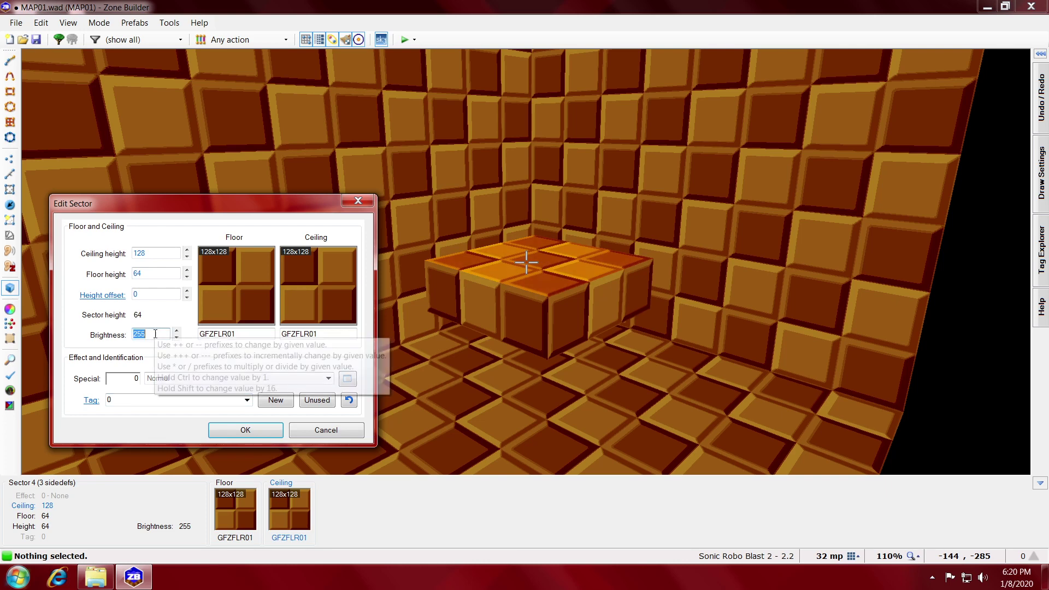
text(192)
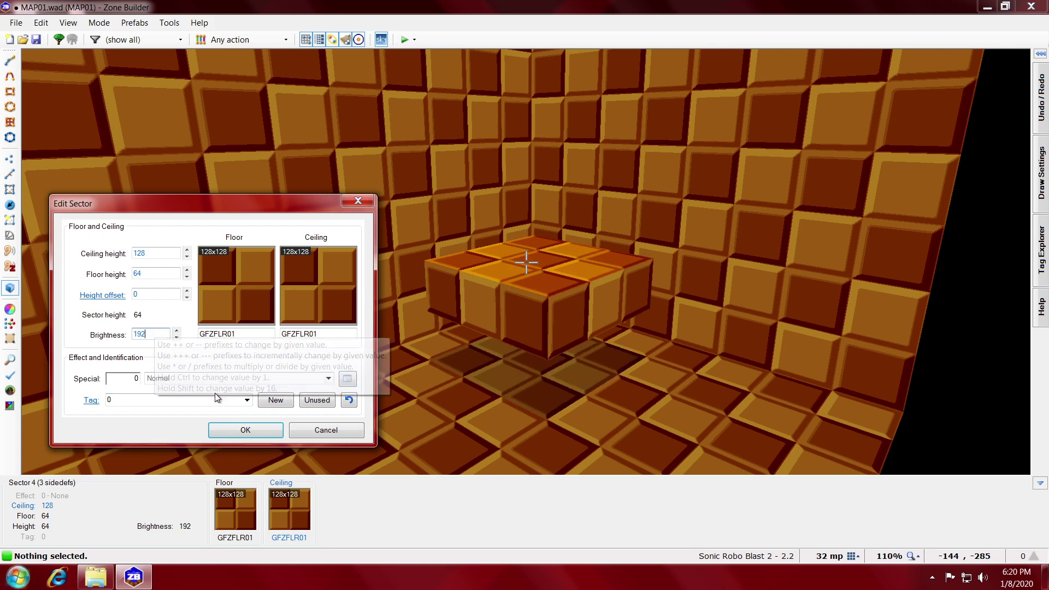
click(230, 424)
key(h)
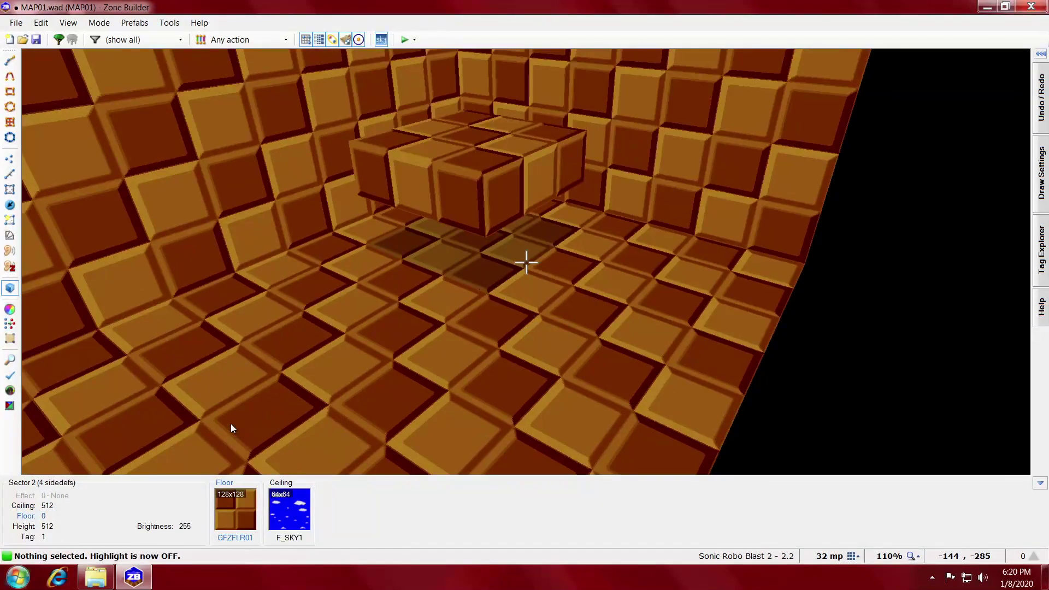
key(h)
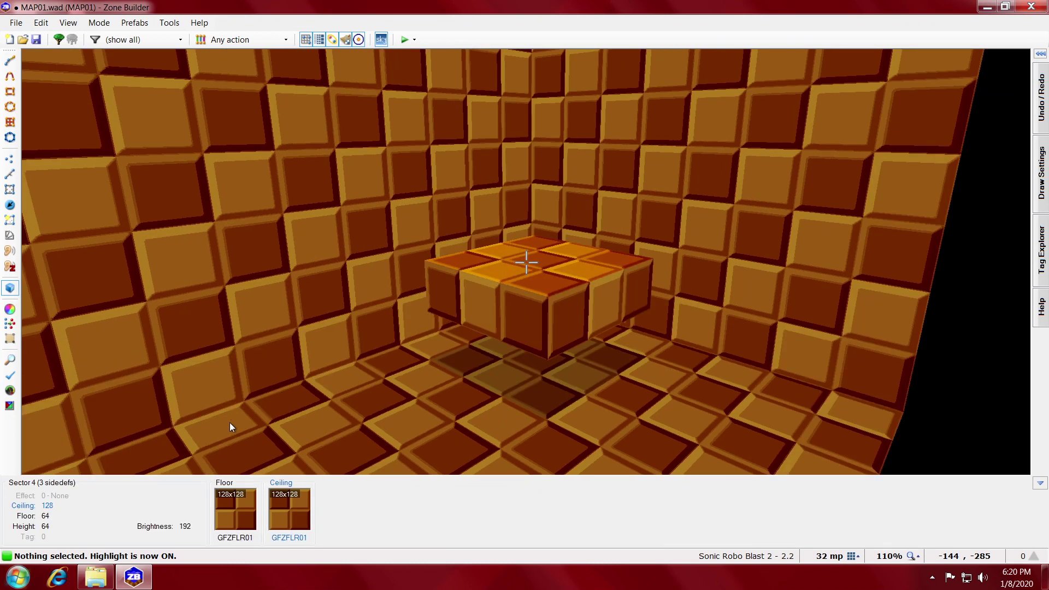
- Set the ceiling texture of the floating platform's control sector to GFZFLR02
right_click(230, 422)
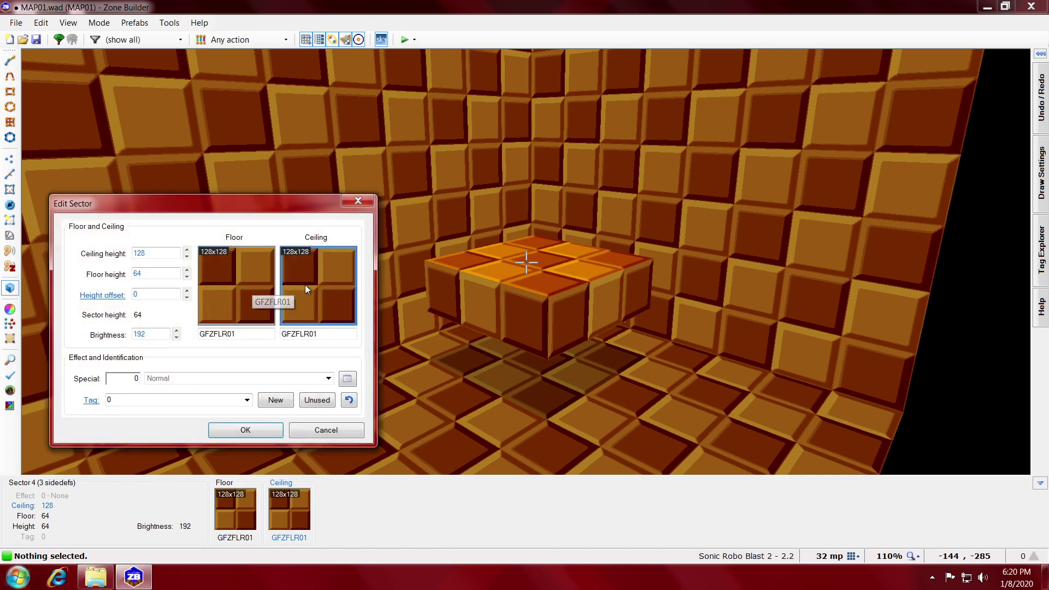
click(350, 288)
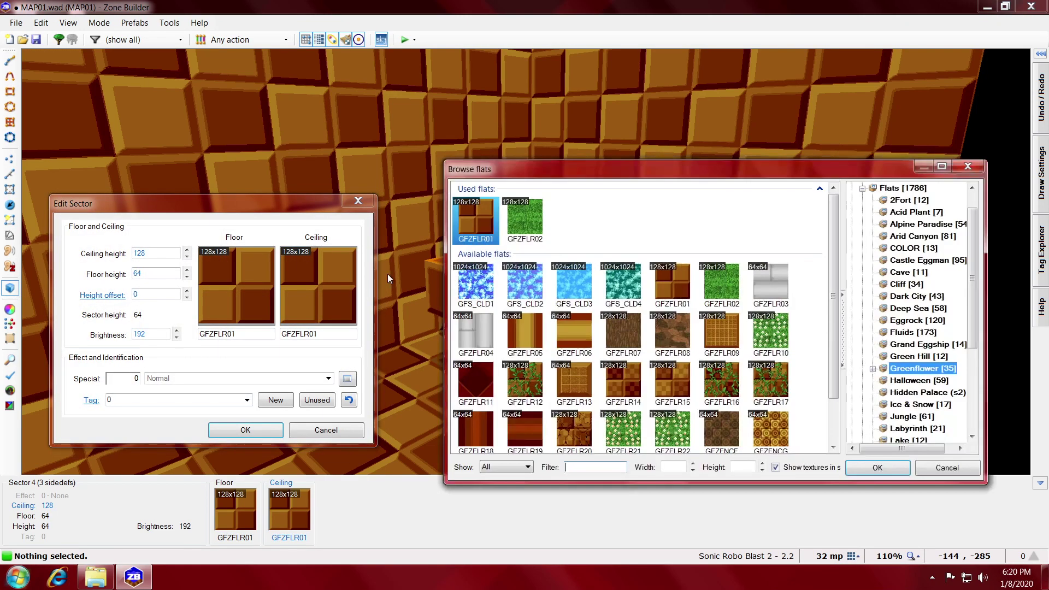
double_click(537, 222)
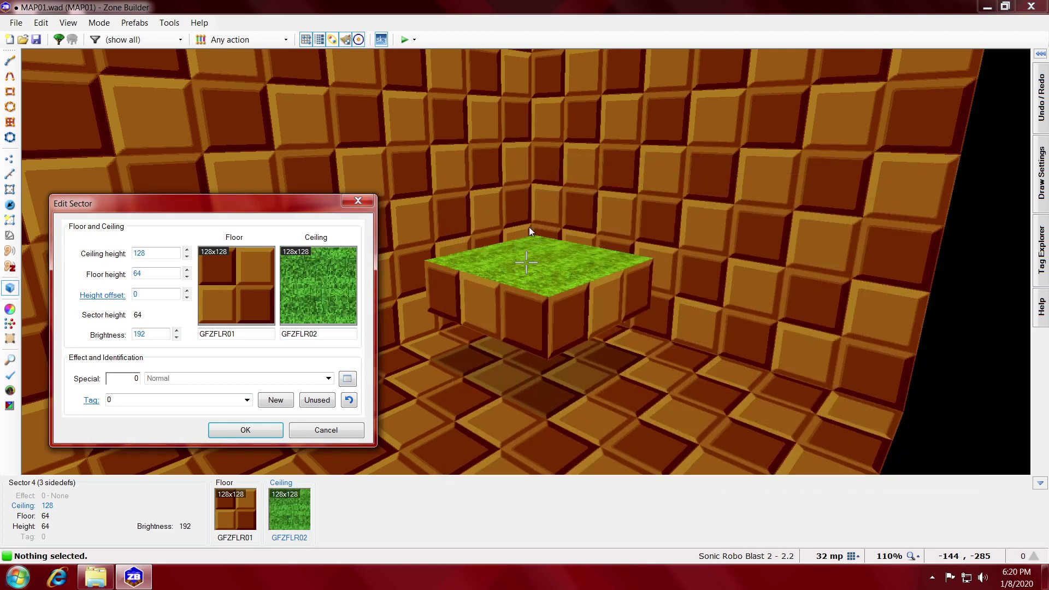
click(260, 431)
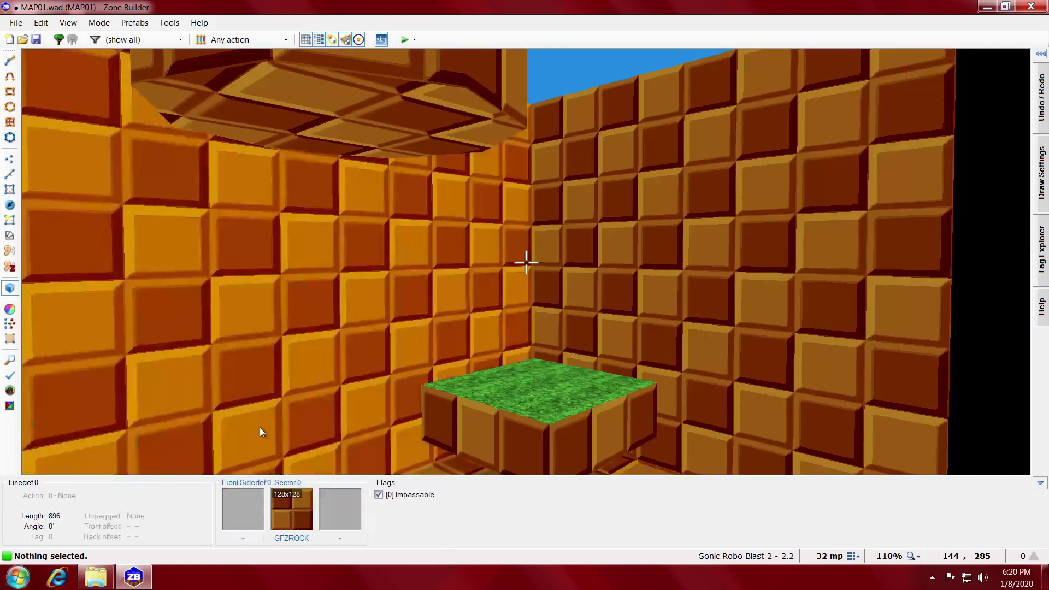
- Raise the floor of the square sector under the platform to 16 and select its four exposed outer sidedefs
scroll(260, 430, up, 2)
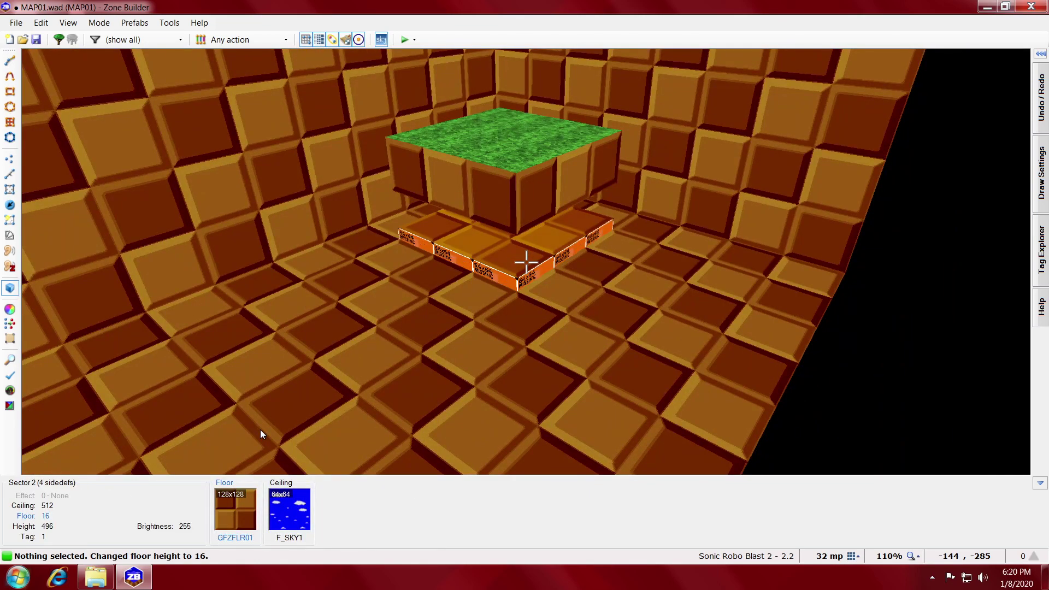
key(e)
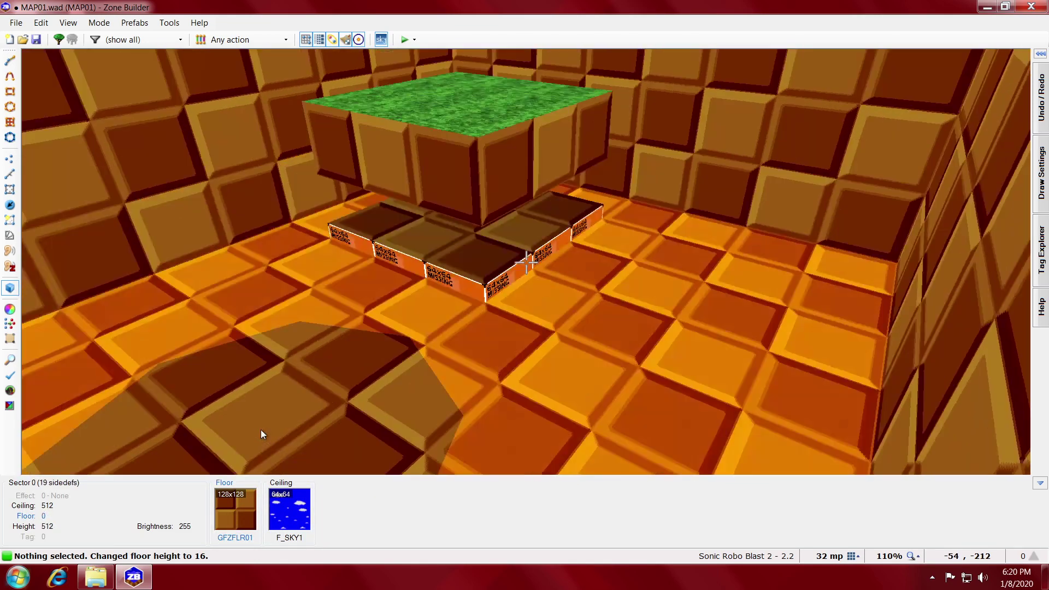
key(e)
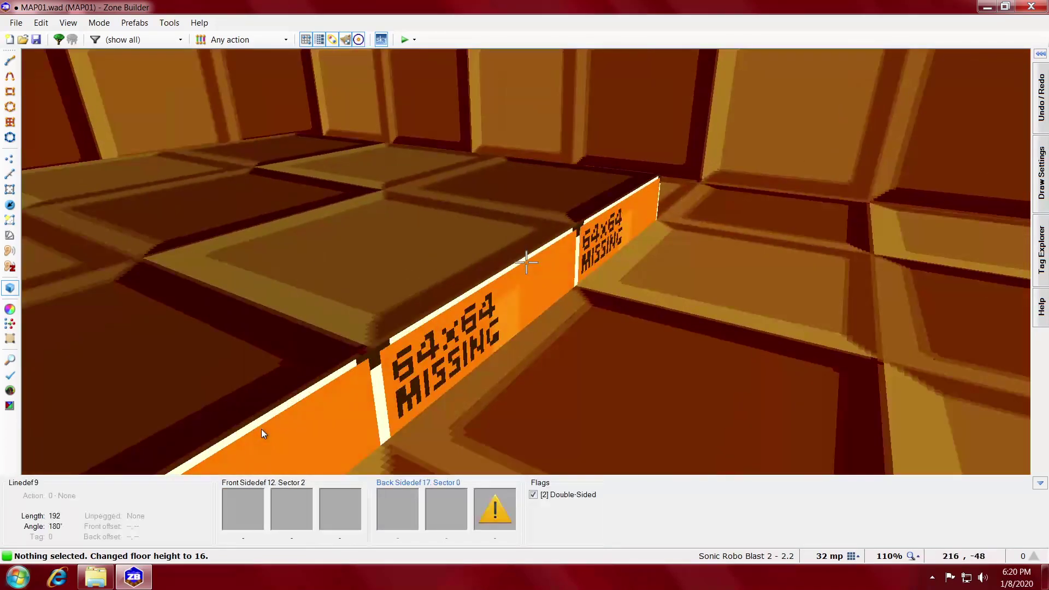
shift+click(261, 430)
key(d)
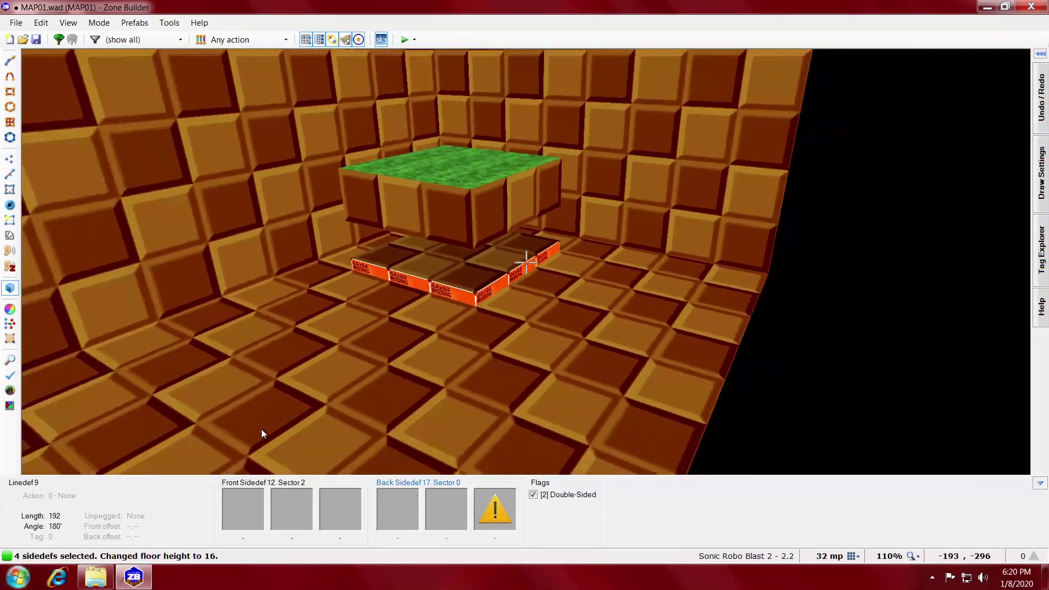
- Apply GFZGRASS as the front and back middle texture of the four selected linedefs, enable Peg Midtexture and clear the selection
right_click(262, 429)
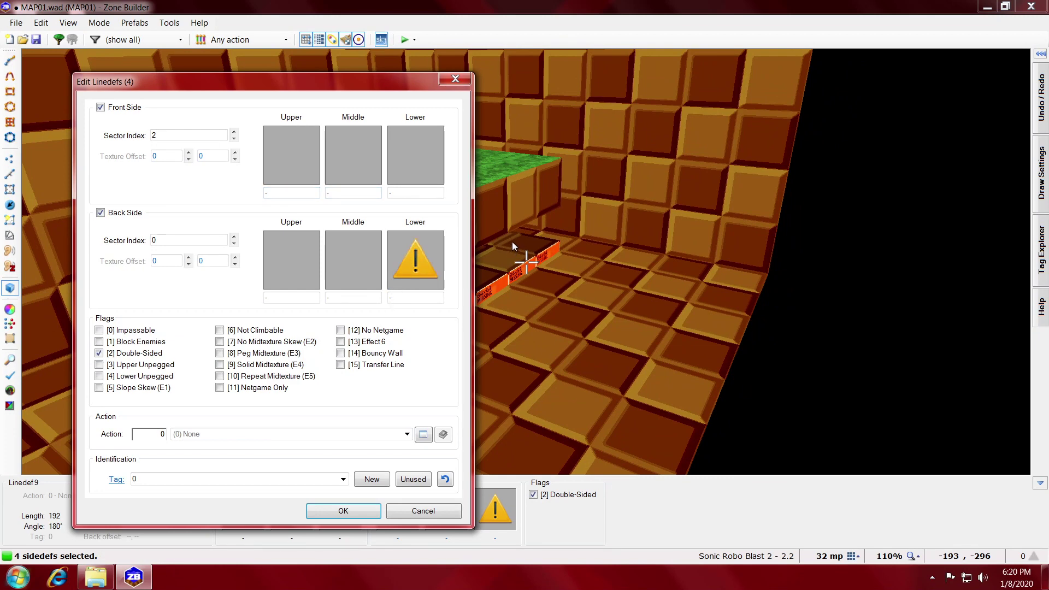
drag(331, 85, 848, 86)
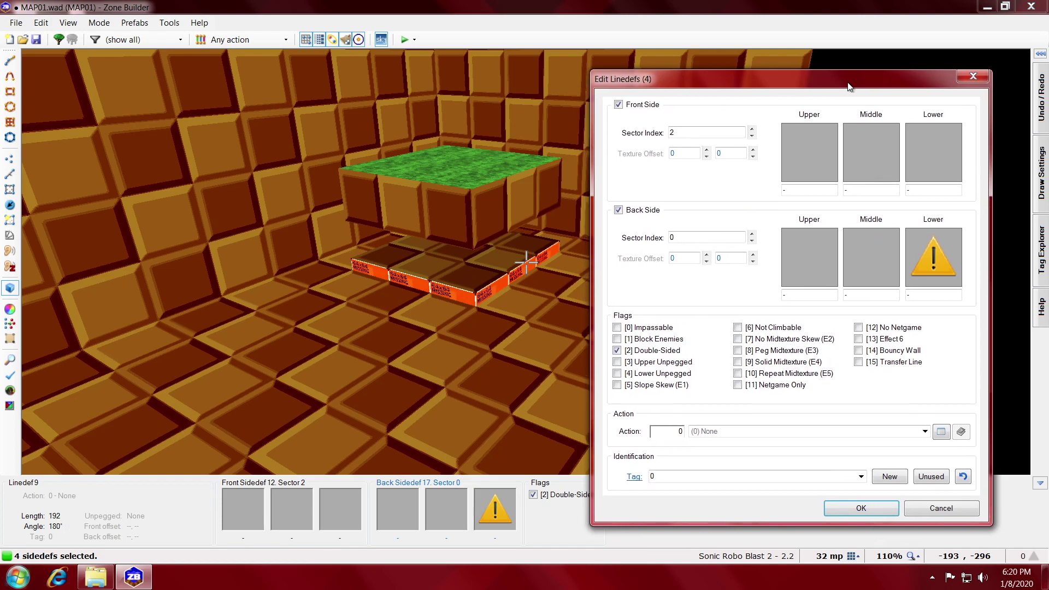
click(852, 142)
double_click(533, 218)
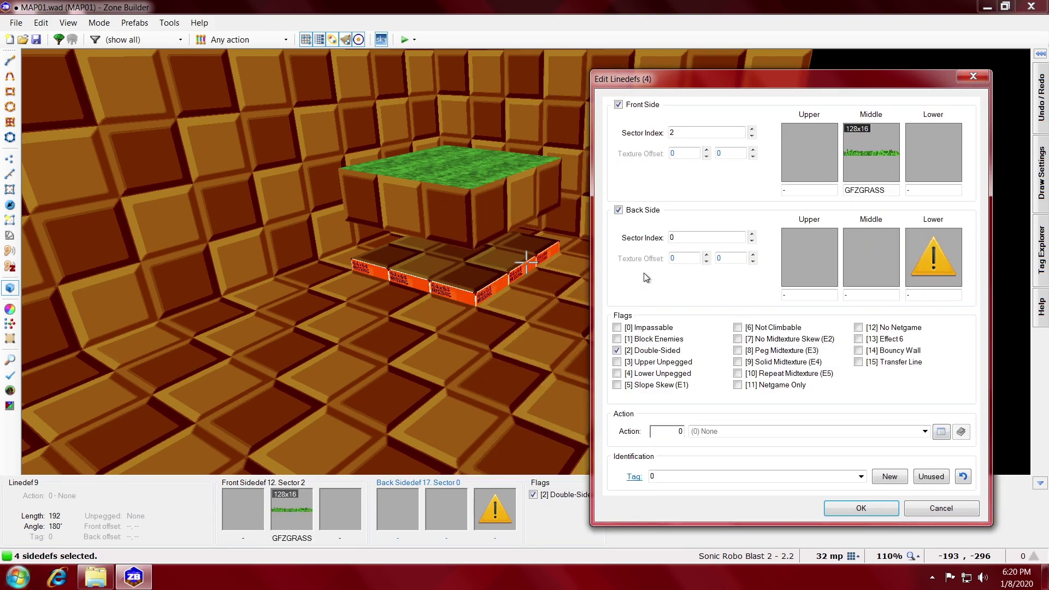
double_click(869, 191)
key(ctrl+c)
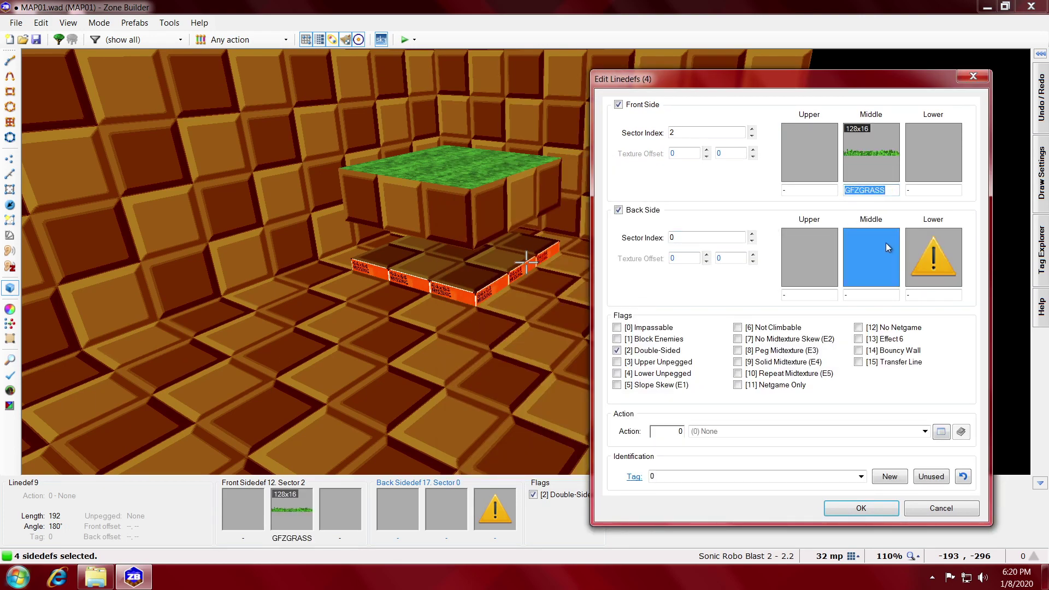
click(883, 295)
key(ctrl+v)
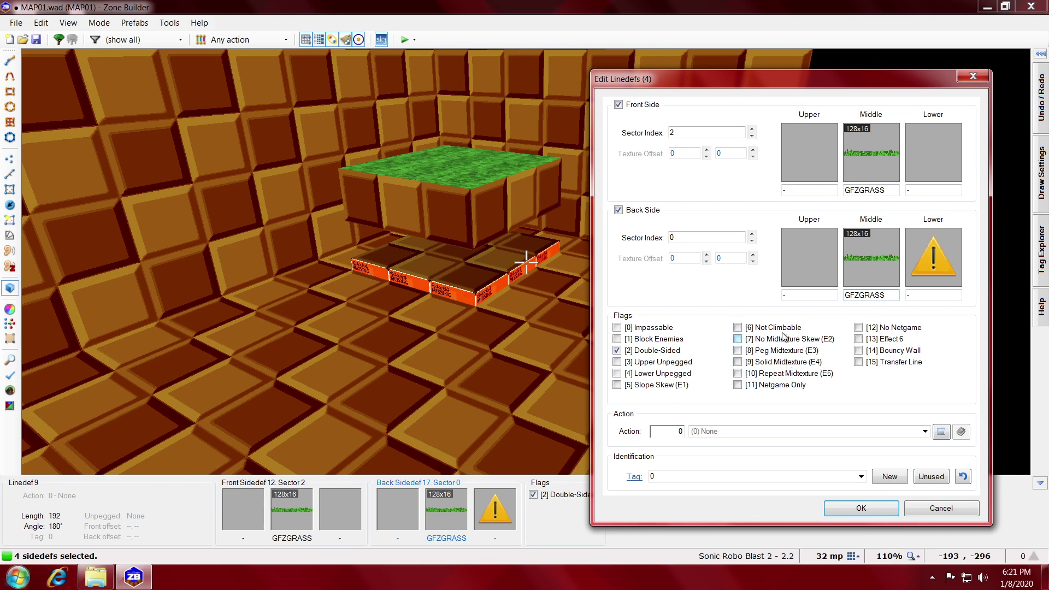
click(789, 353)
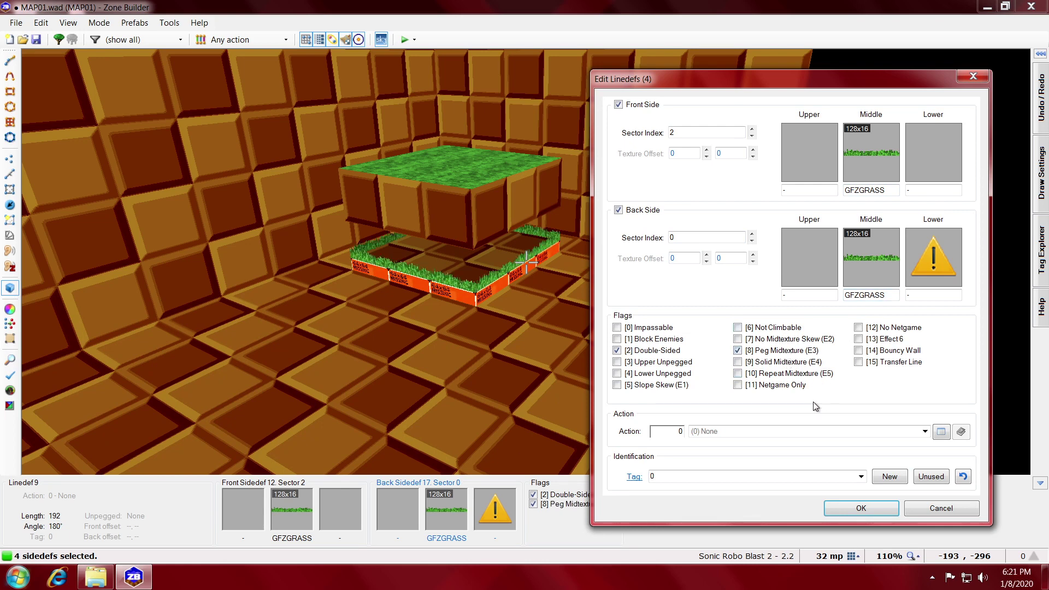
click(854, 506)
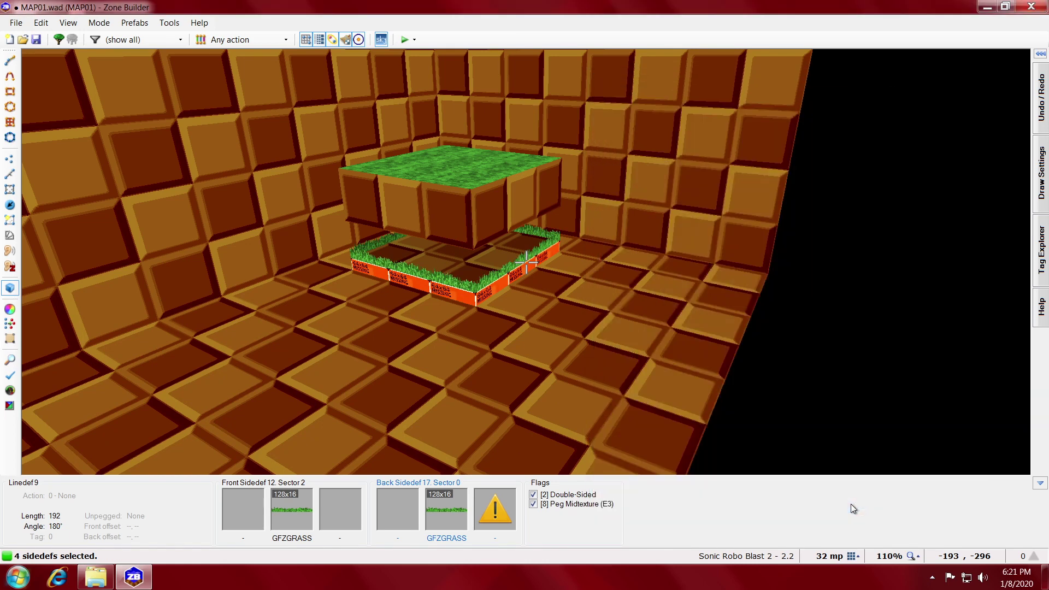
key(c)
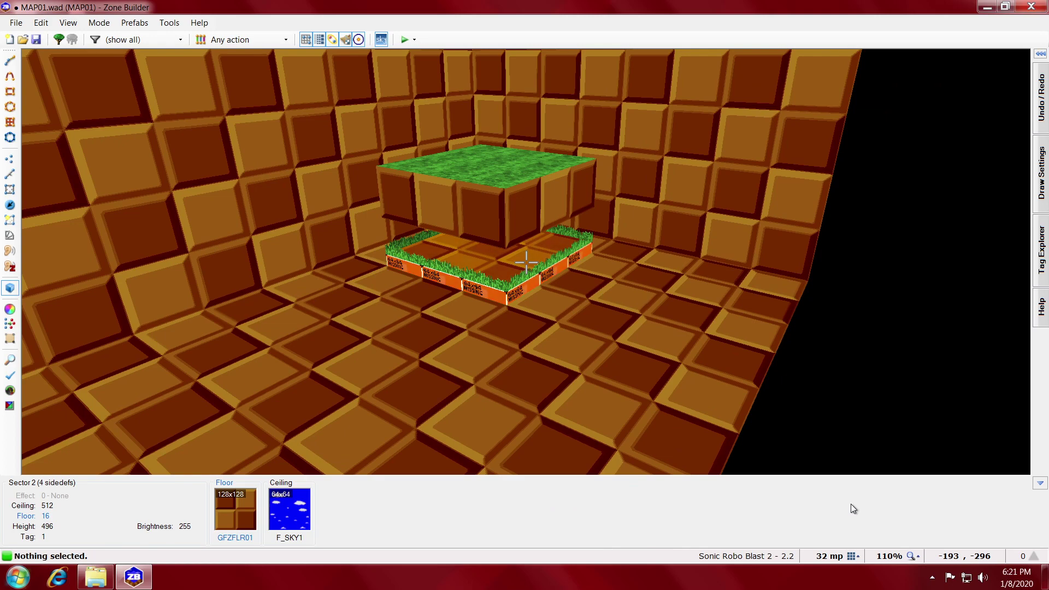
- Lower the square sector's floor to 0 and open the linedef properties for all the grass sidedefs around it
scroll(851, 504, down, 2)
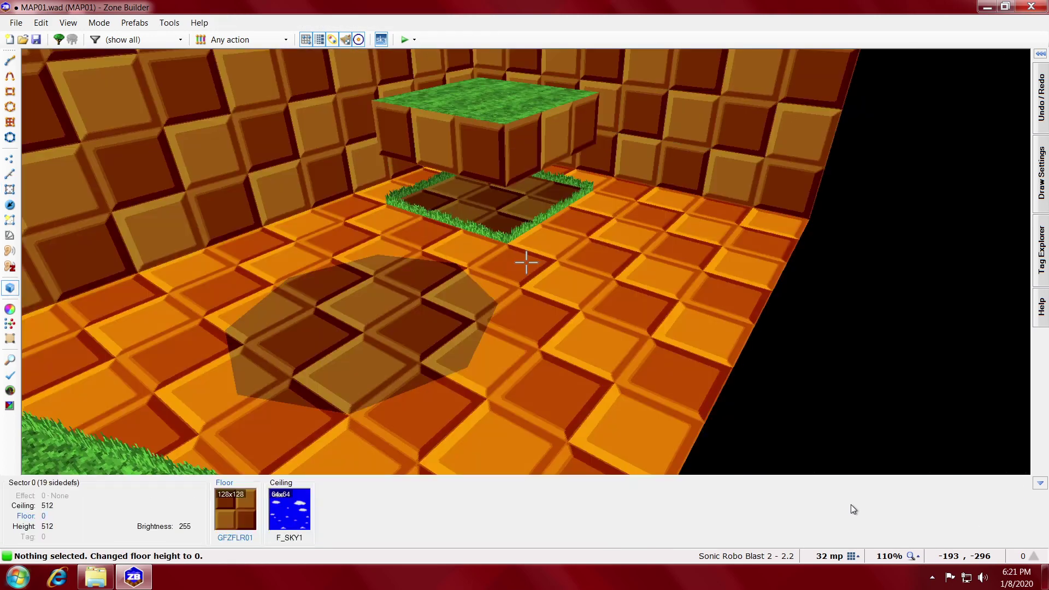
key(e)
key(e)
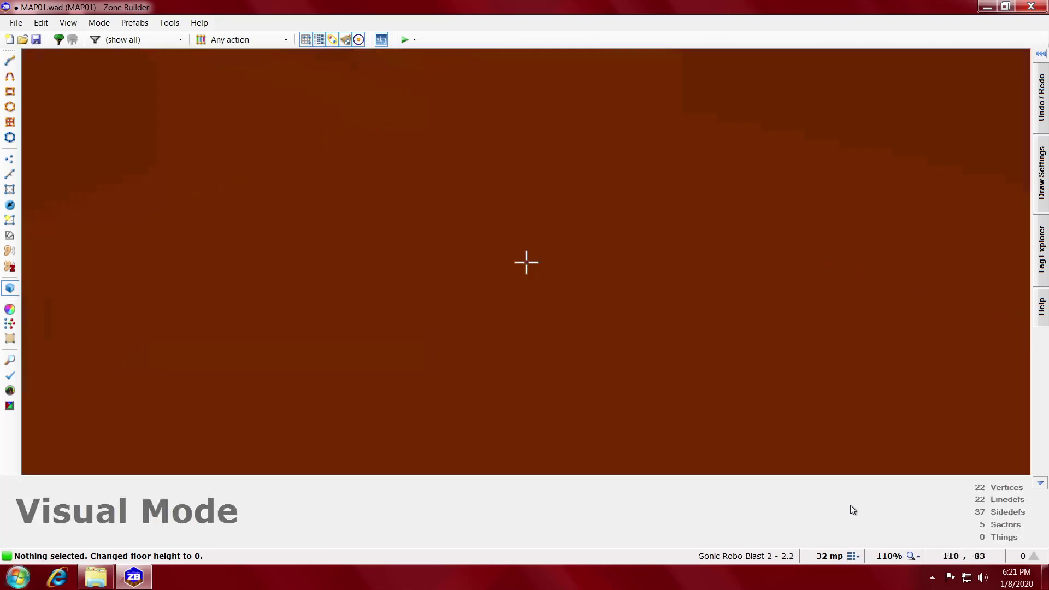
key(d)
key(e)
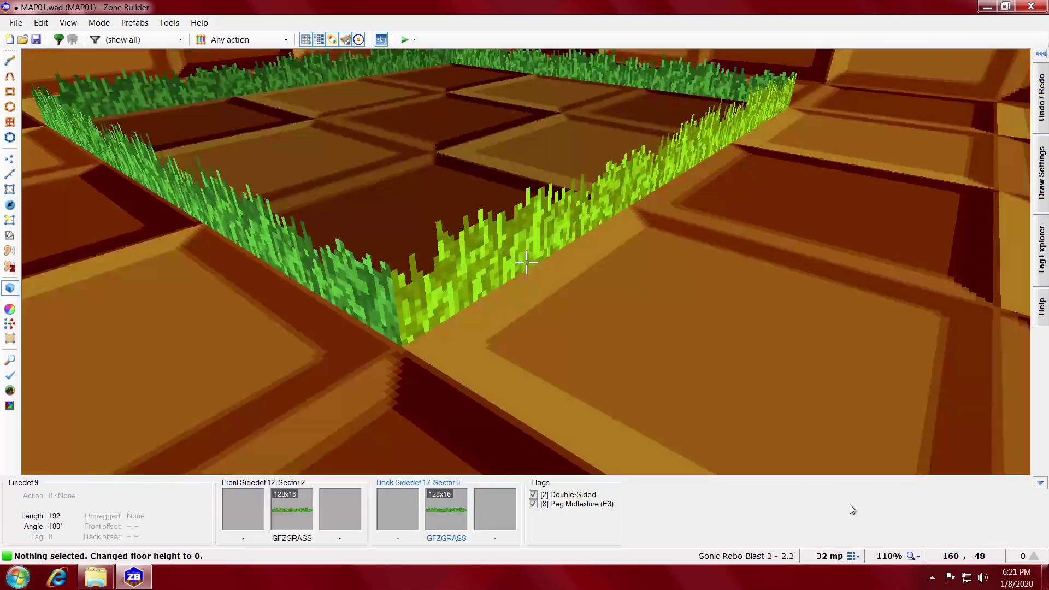
shift+click(851, 504)
key(d)
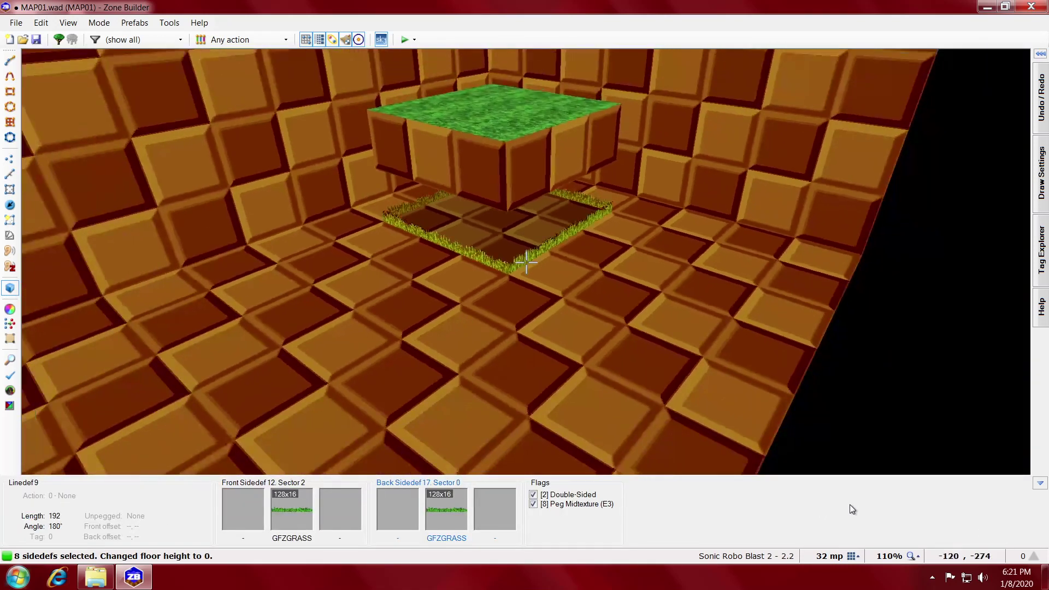
right_click(851, 505)
double_click(741, 153)
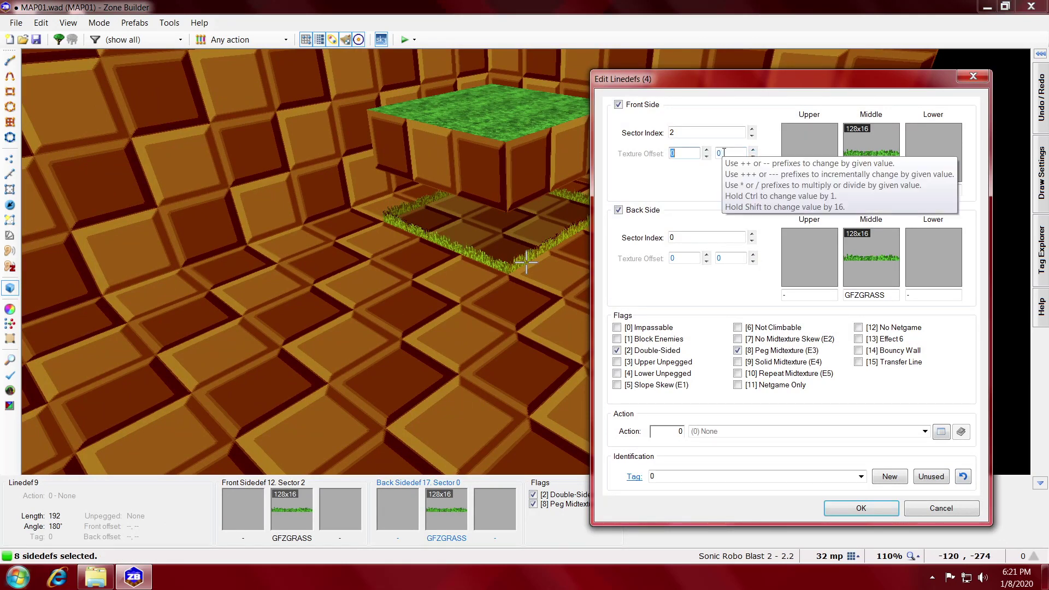
text(40)
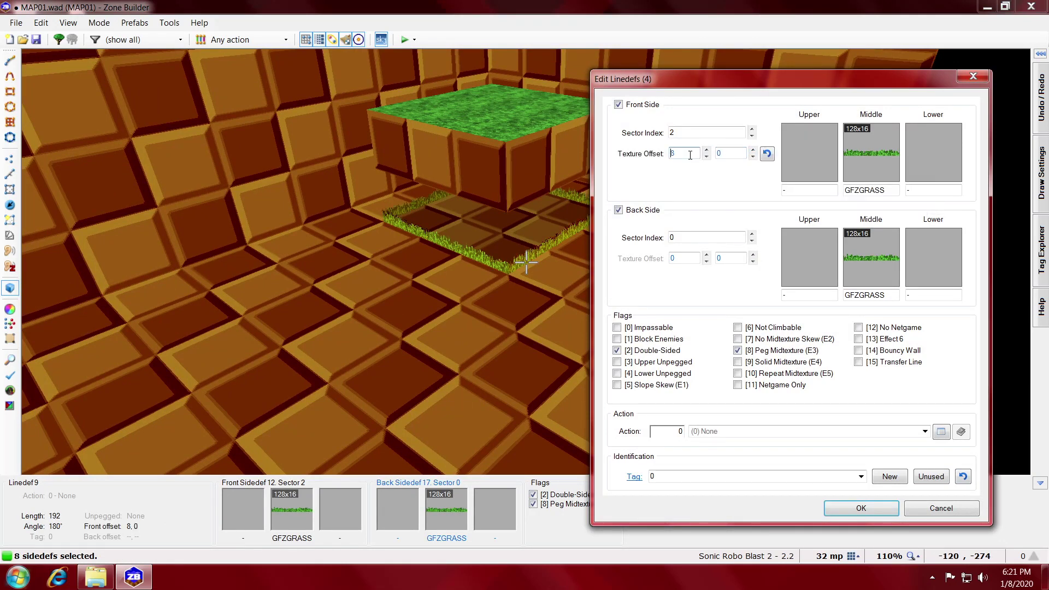
scroll(691, 155, up, 5)
scroll(690, 156, down, 2)
scroll(690, 156, down, 14)
scroll(691, 155, up, 6)
- Set the vertical texture offset of the grass to 128 on both the front and back sides, then clear the selection
click(730, 156)
scroll(730, 156, up, 6)
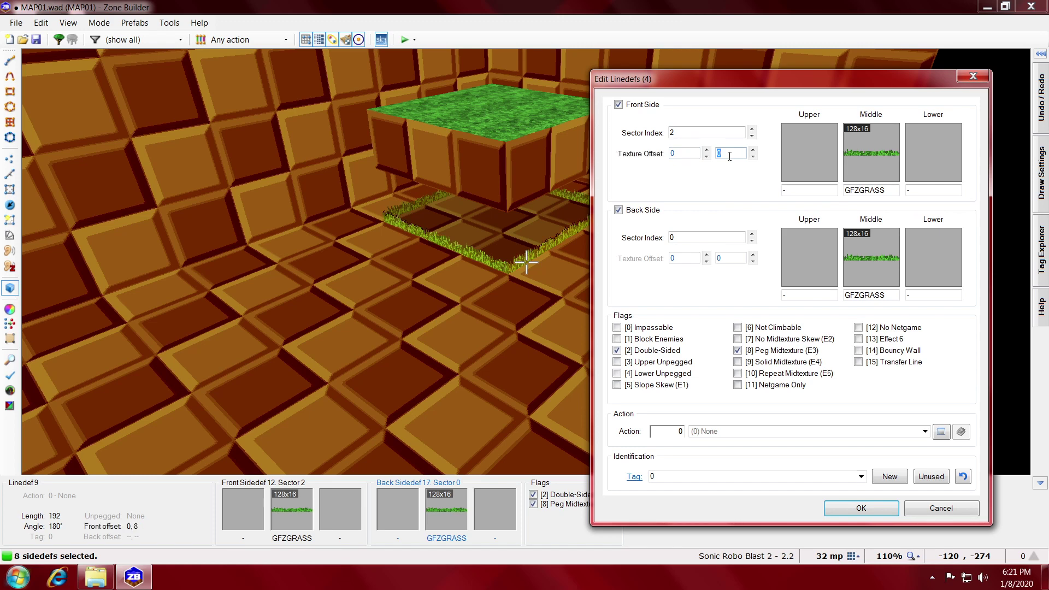
scroll(730, 156, up, 6)
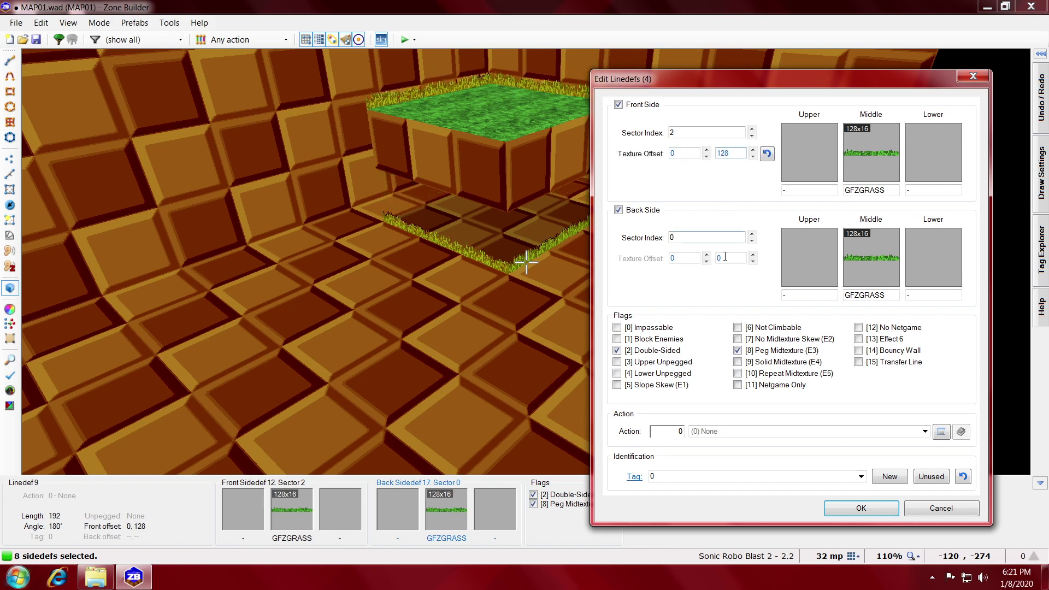
scroll(732, 261, up, 16)
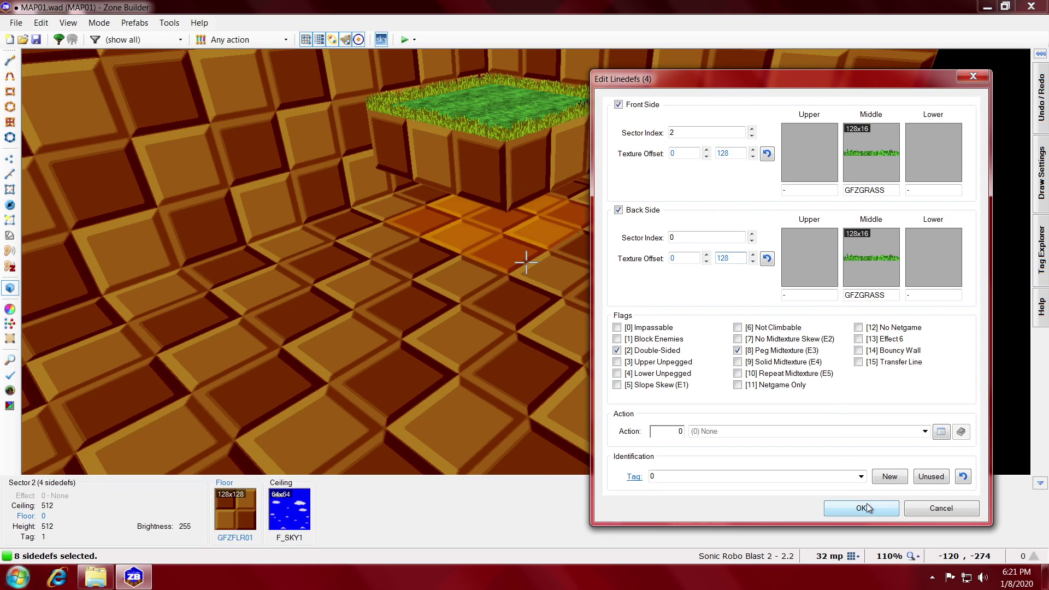
key(c)
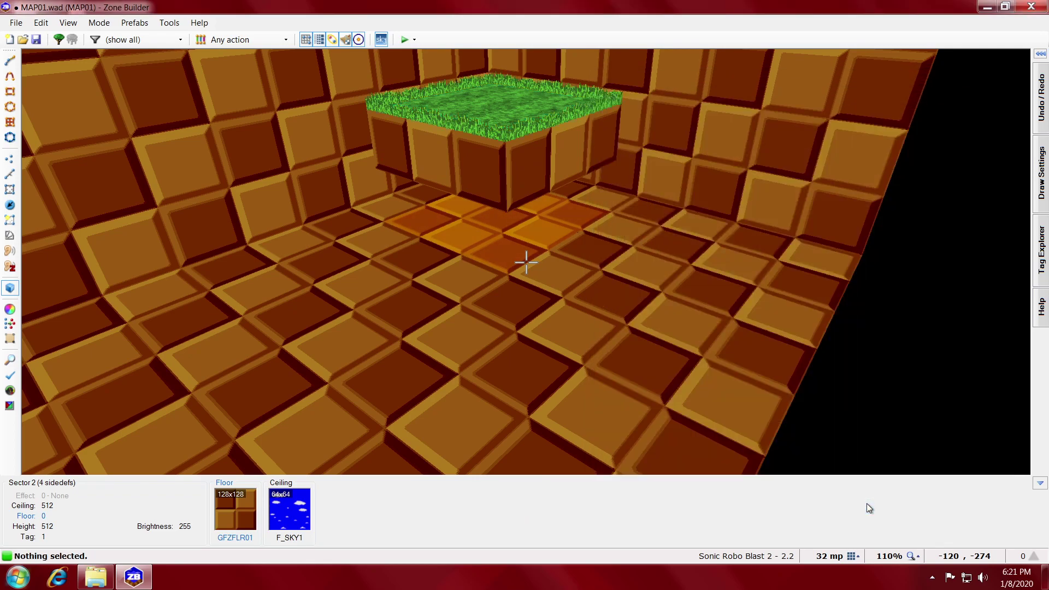
- Fly around the room in the 3D view to examine the grass-topped floating platform from several angles
key(d)
key(f)
key(e)
key(s)
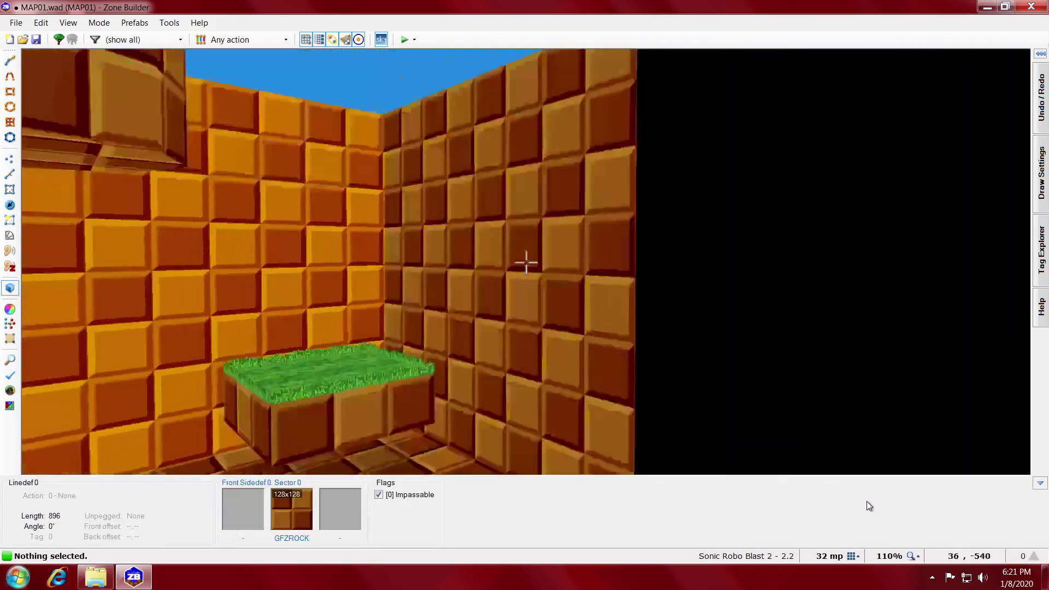
key(d)
key(f)
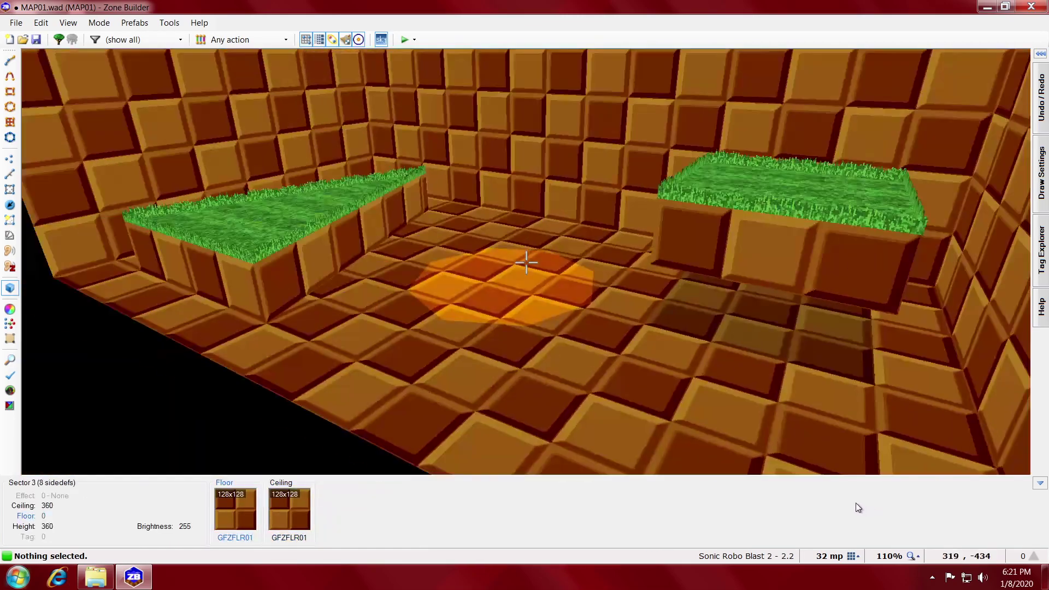
key(s)
key(e)
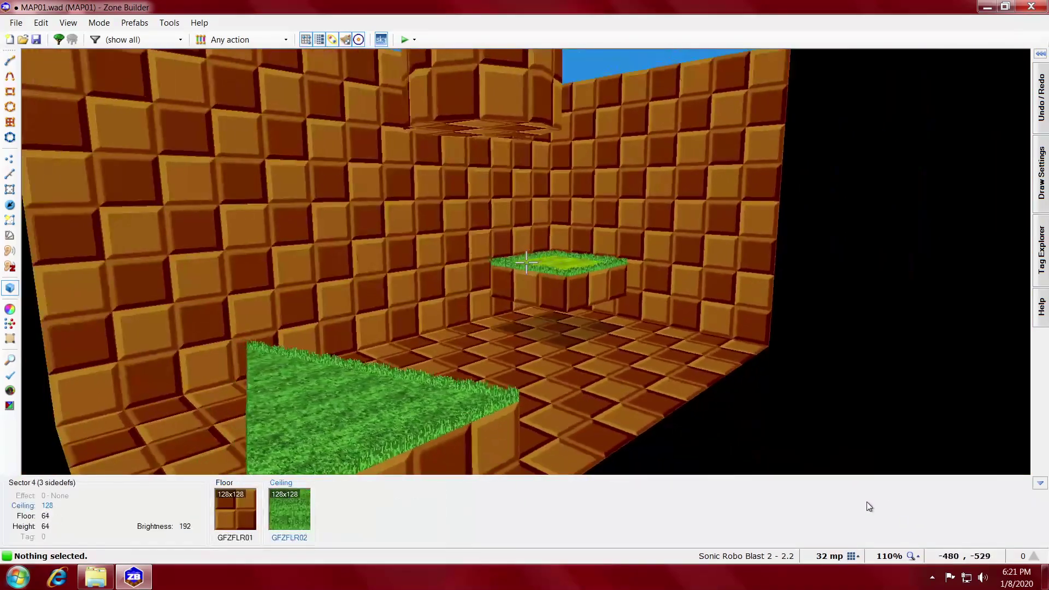
key(d)
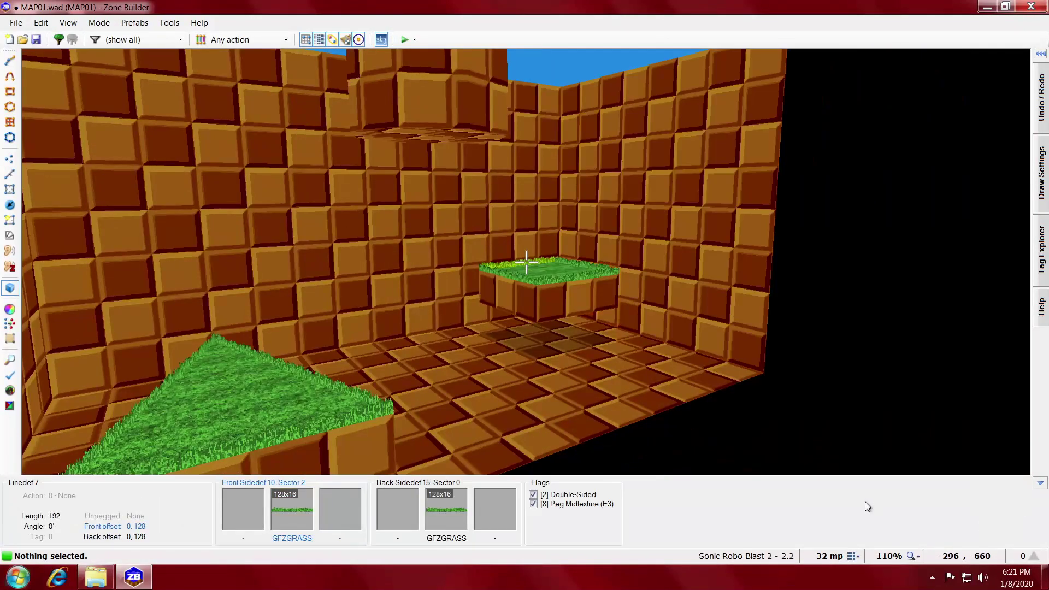
- Leave the 3D view and place a Player 01 Start inside the grass triangle sector at X -256, Y -32
key(w)
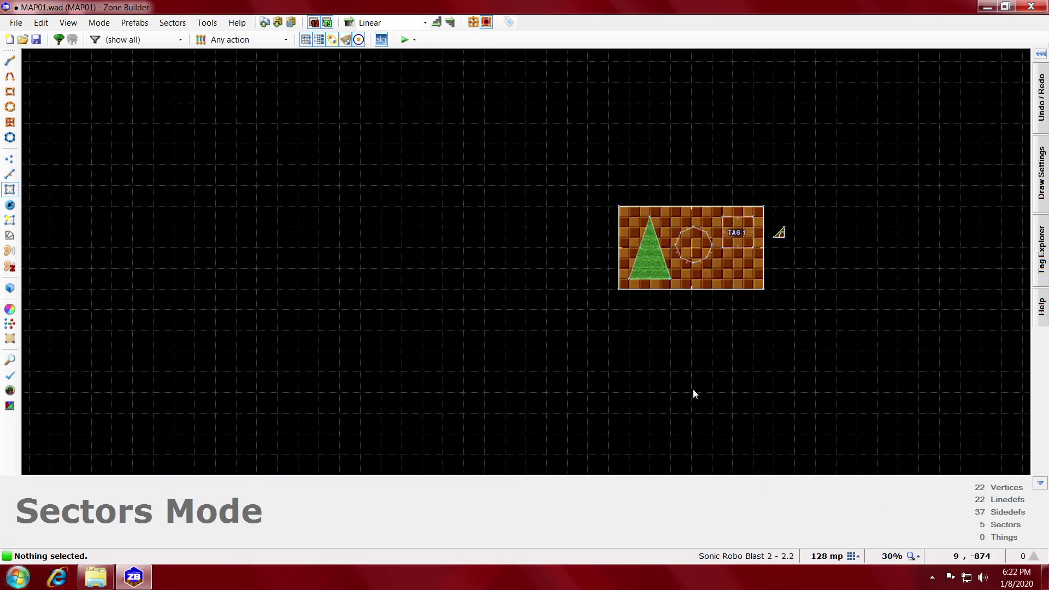
scroll(702, 257, up, 7)
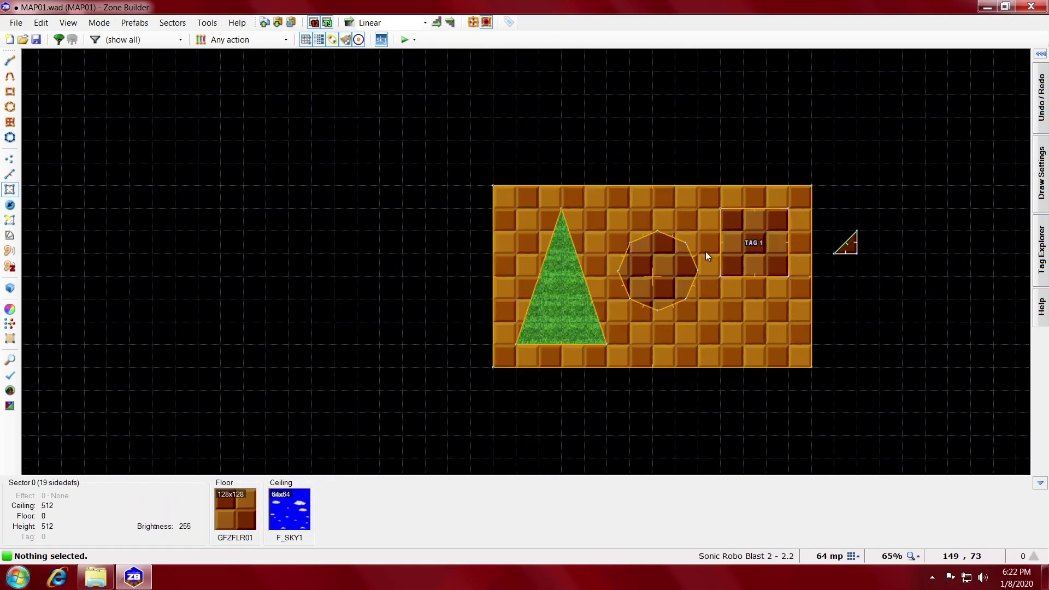
scroll(483, 226, down, 3)
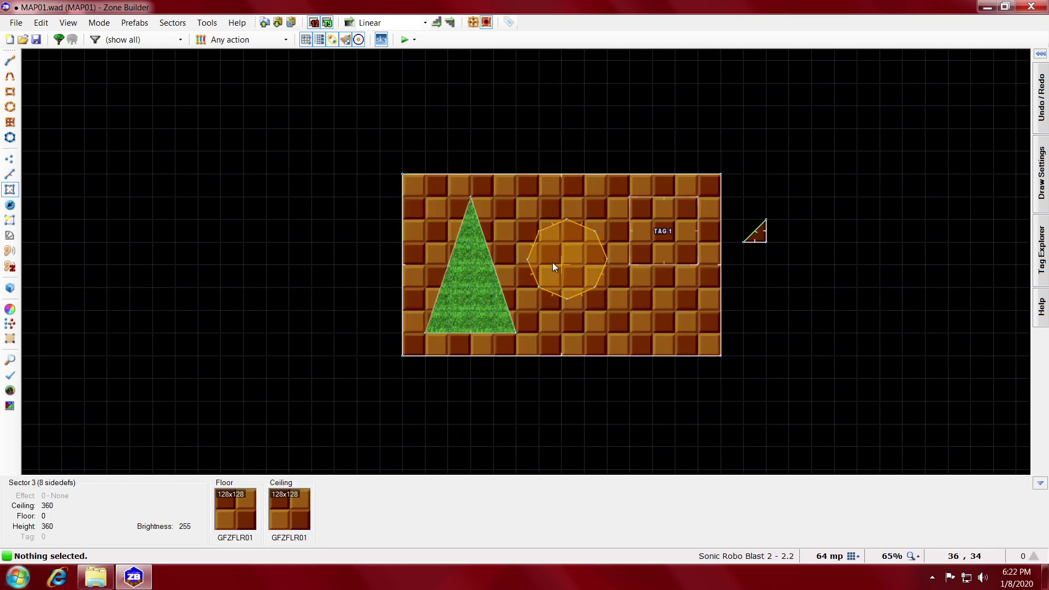
scroll(595, 300, up, 1)
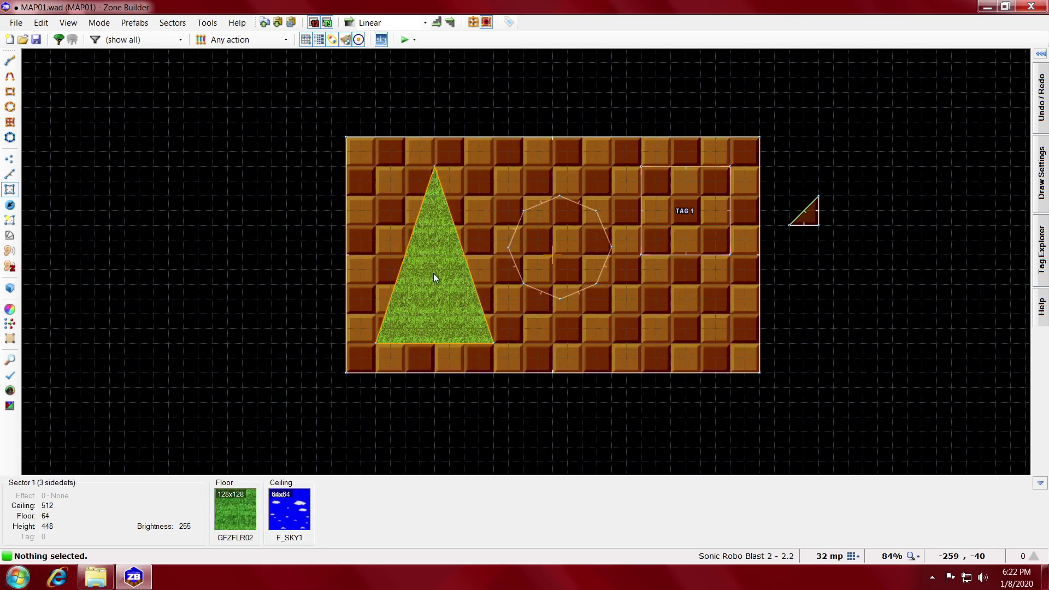
key(t)
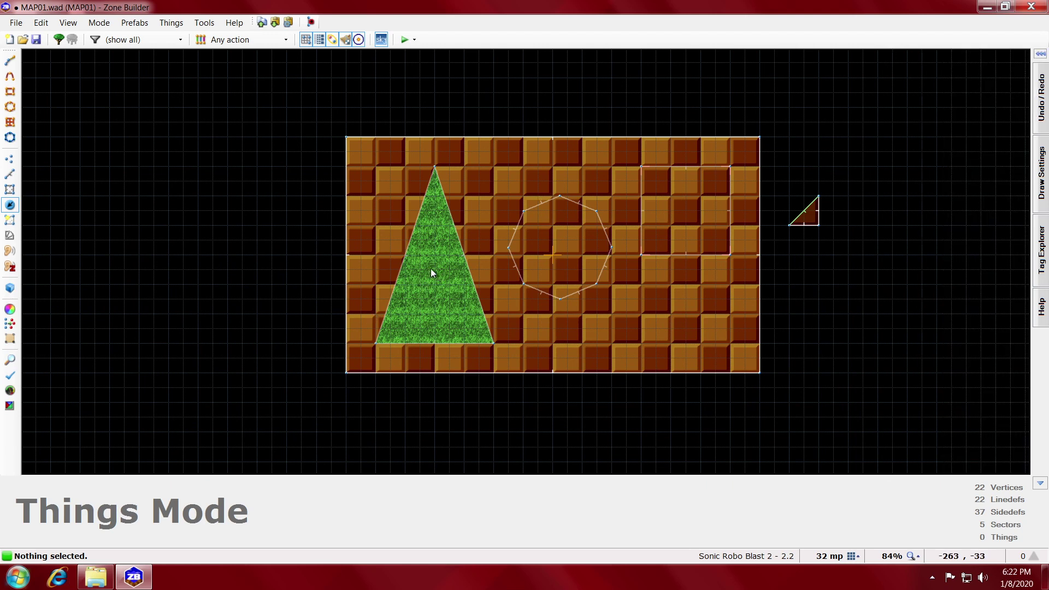
right_click(433, 270)
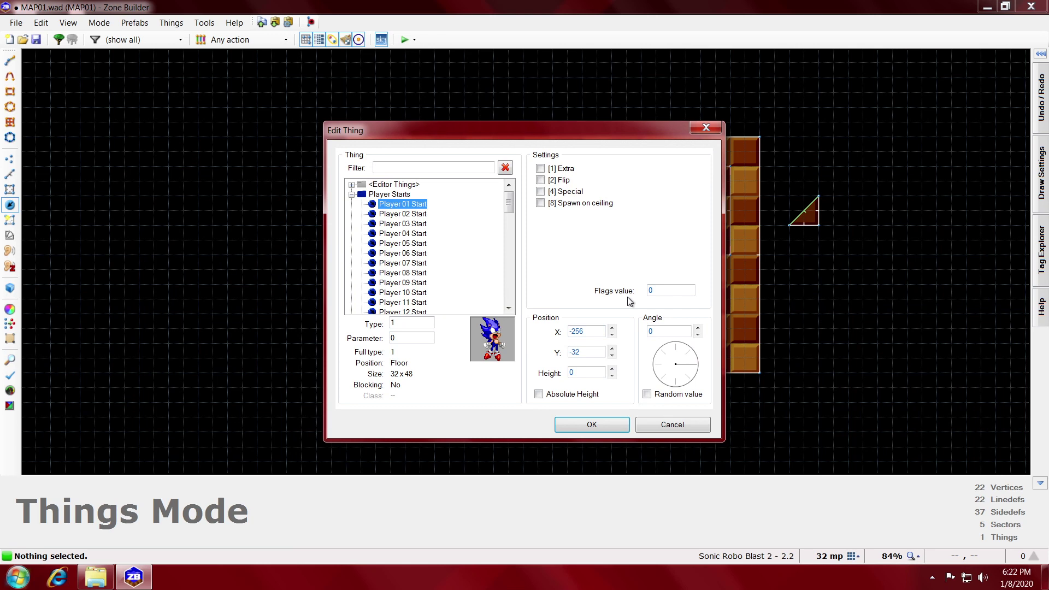
drag(618, 130, 833, 122)
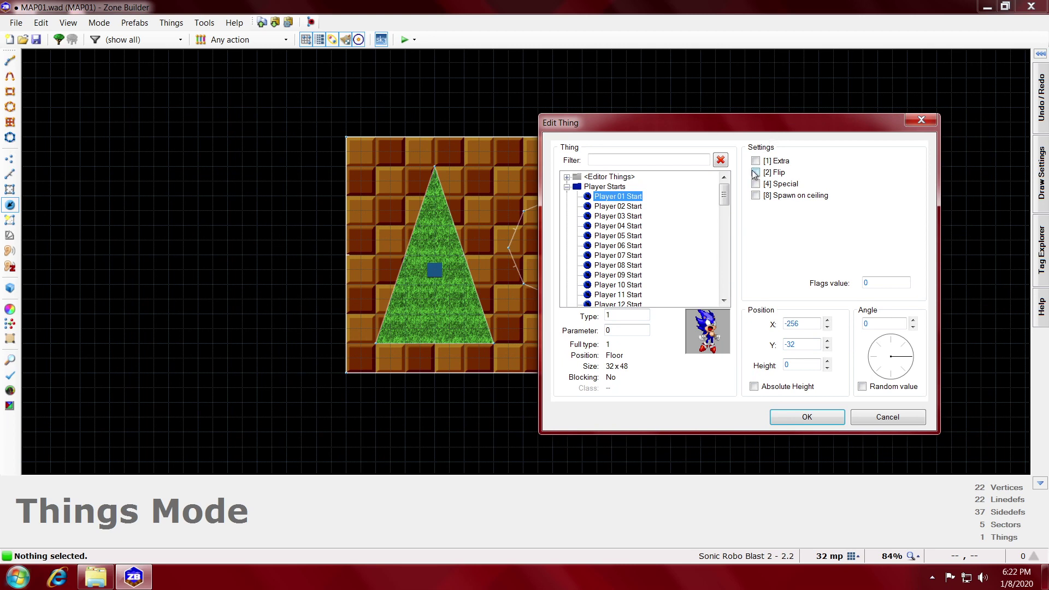
click(766, 197)
click(778, 174)
click(778, 174)
click(824, 416)
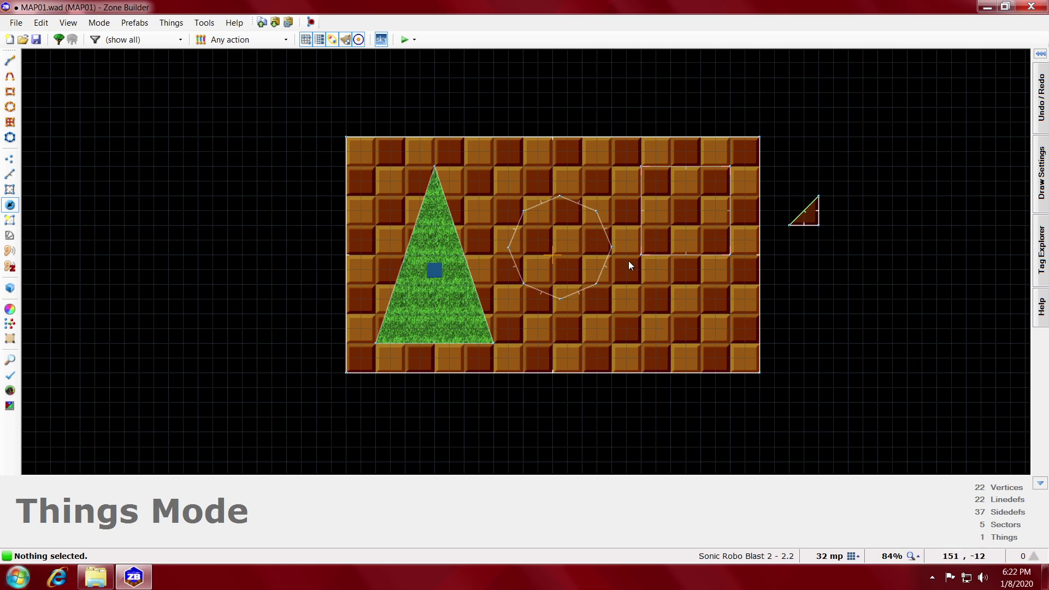
- Add a Ring thing on the open floor at X 128, Y -128 with its Float flag enabled
right_click(612, 314)
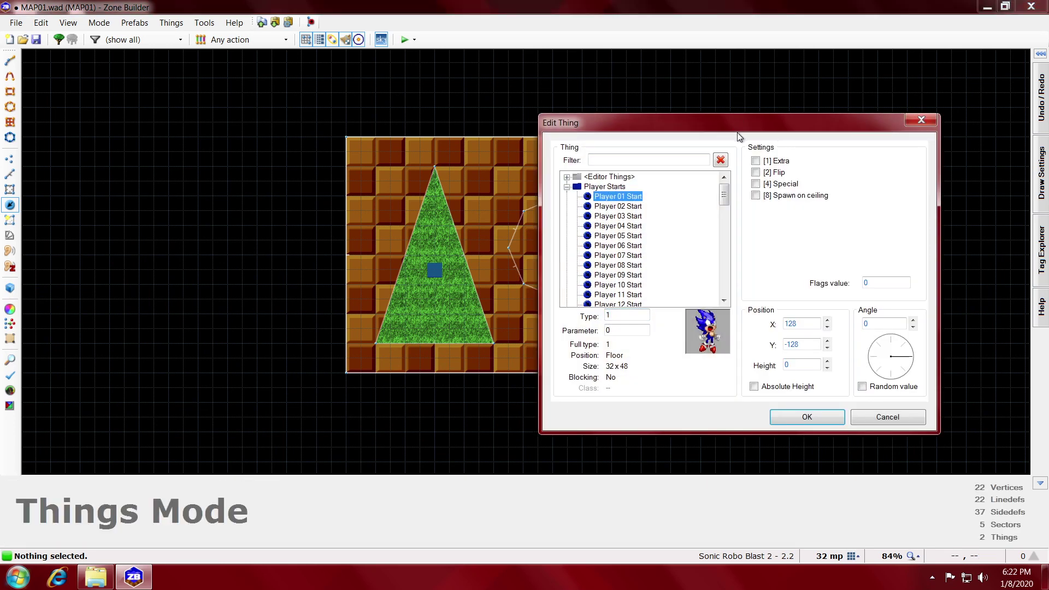
drag(601, 122, 160, 149)
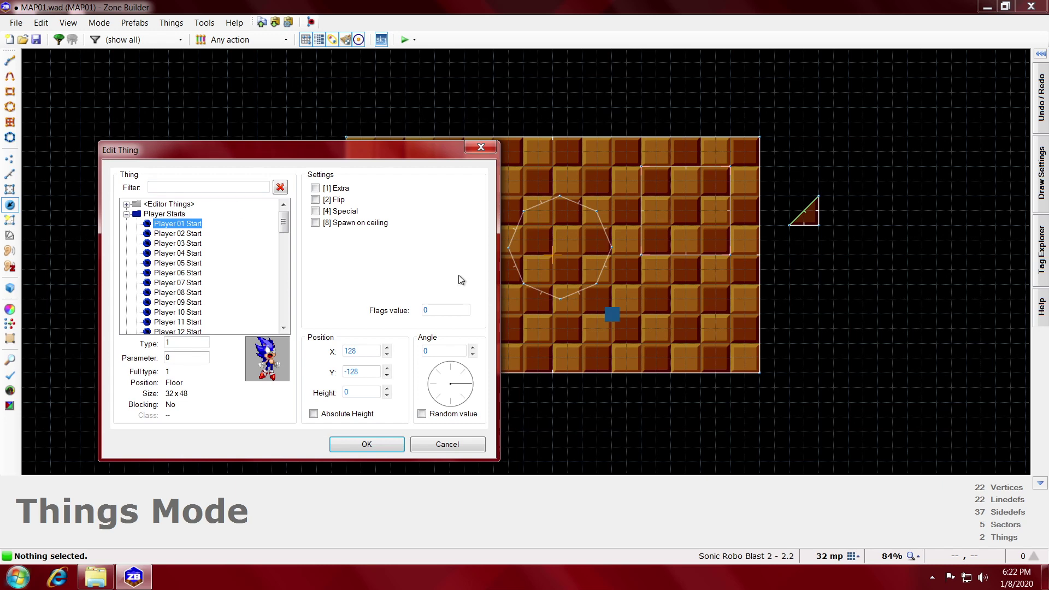
text(ring)
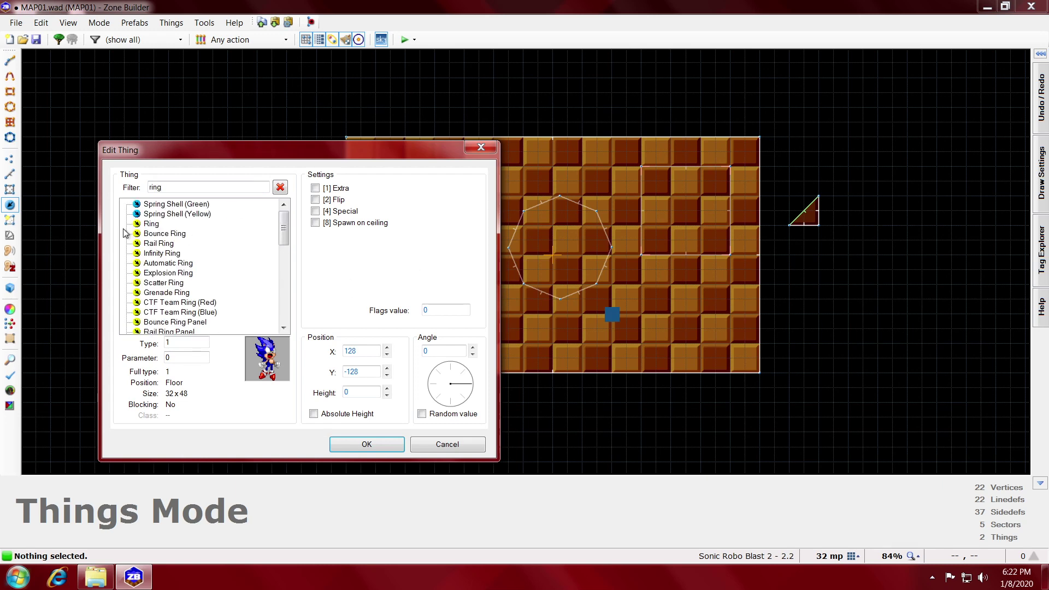
click(149, 224)
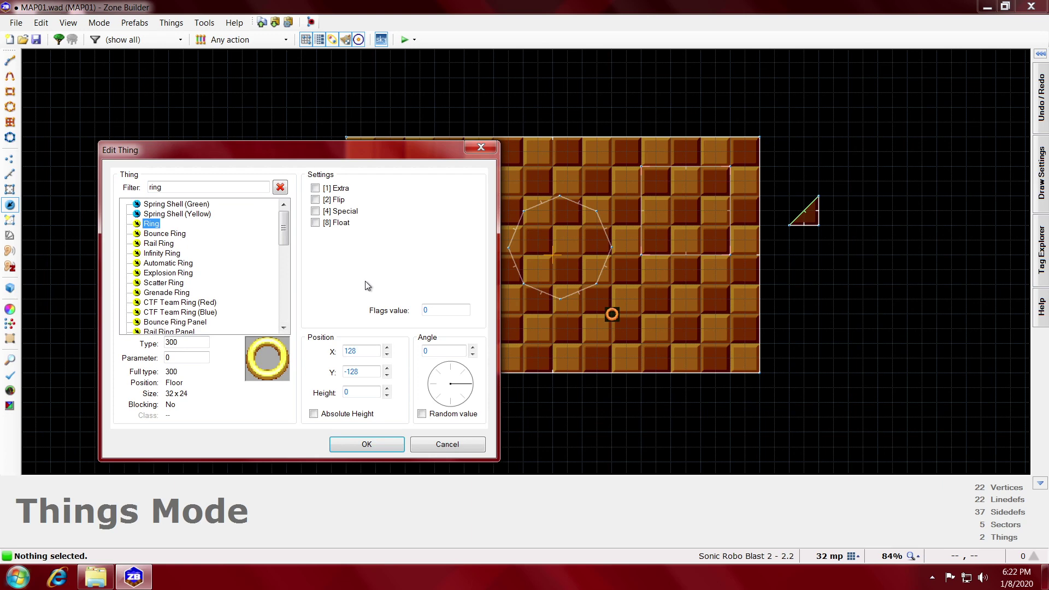
click(316, 223)
click(363, 444)
right_click(612, 314)
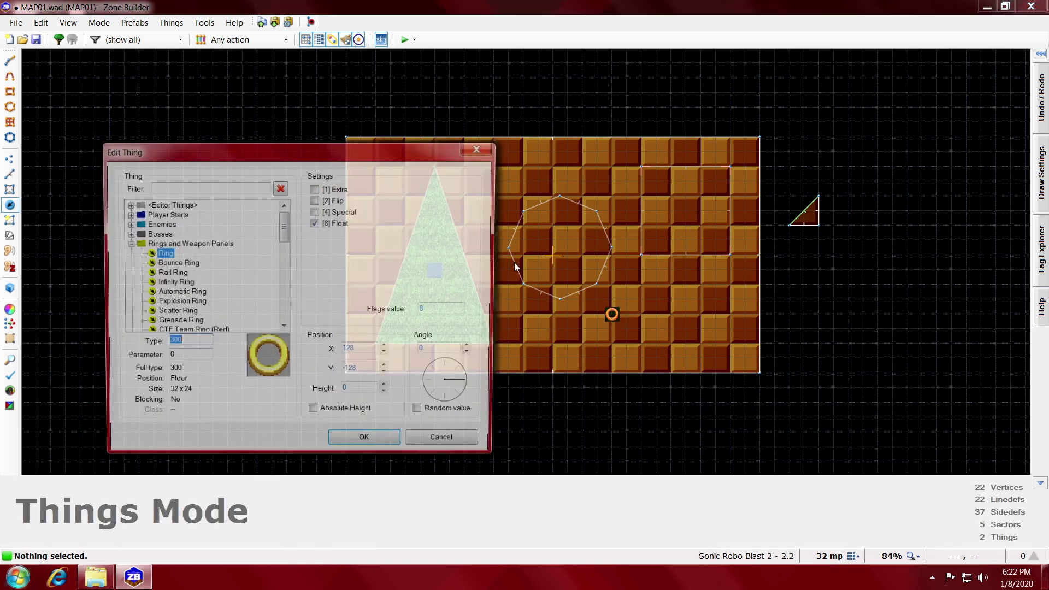
click(380, 444)
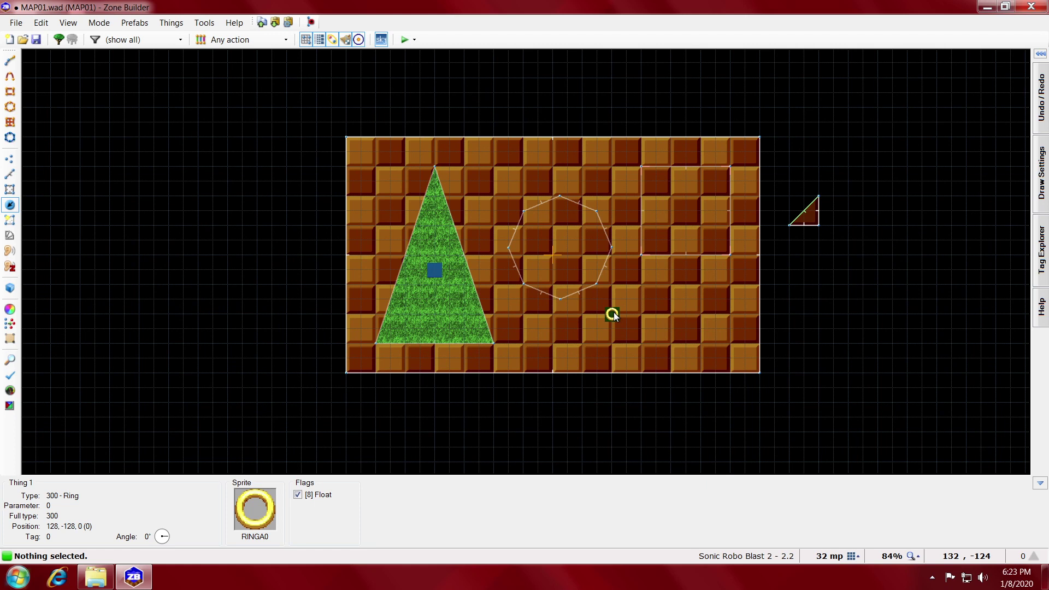
- Duplicate the floating ring directly east of the original and clear the selection
drag(614, 316, 651, 318)
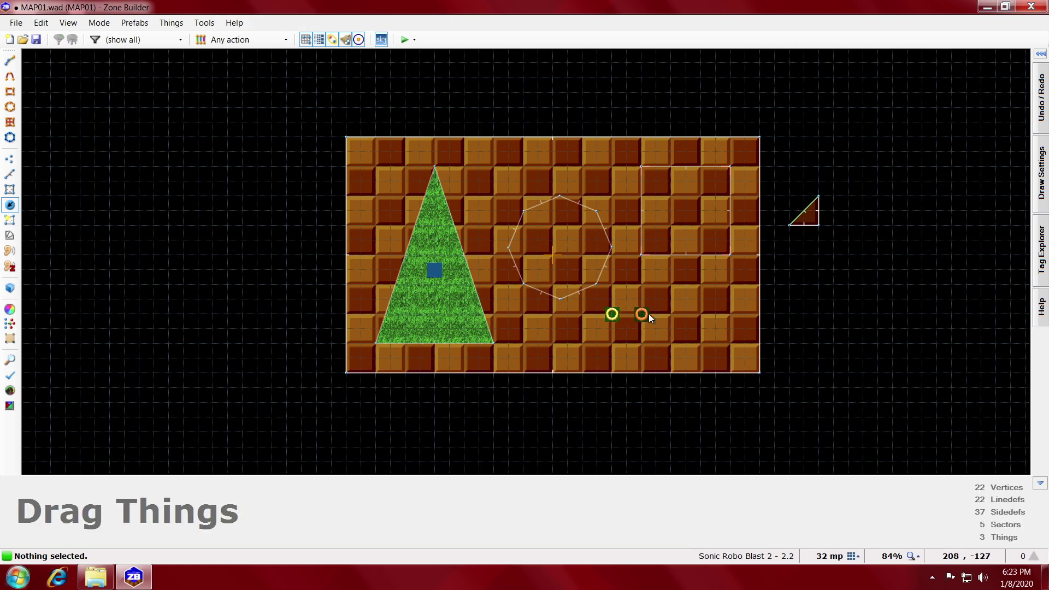
drag(650, 318, 649, 318)
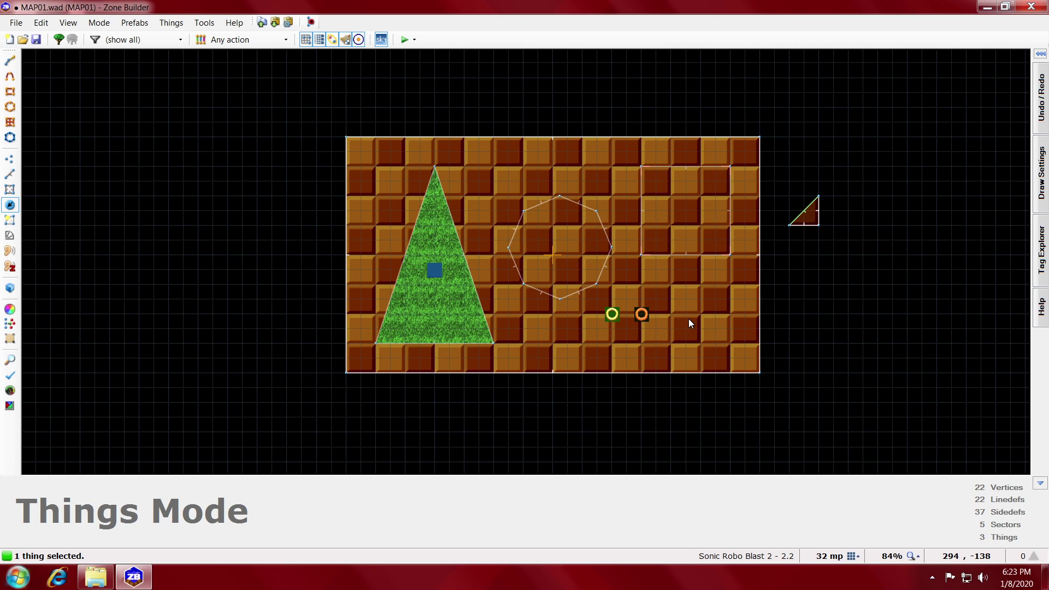
click(689, 319)
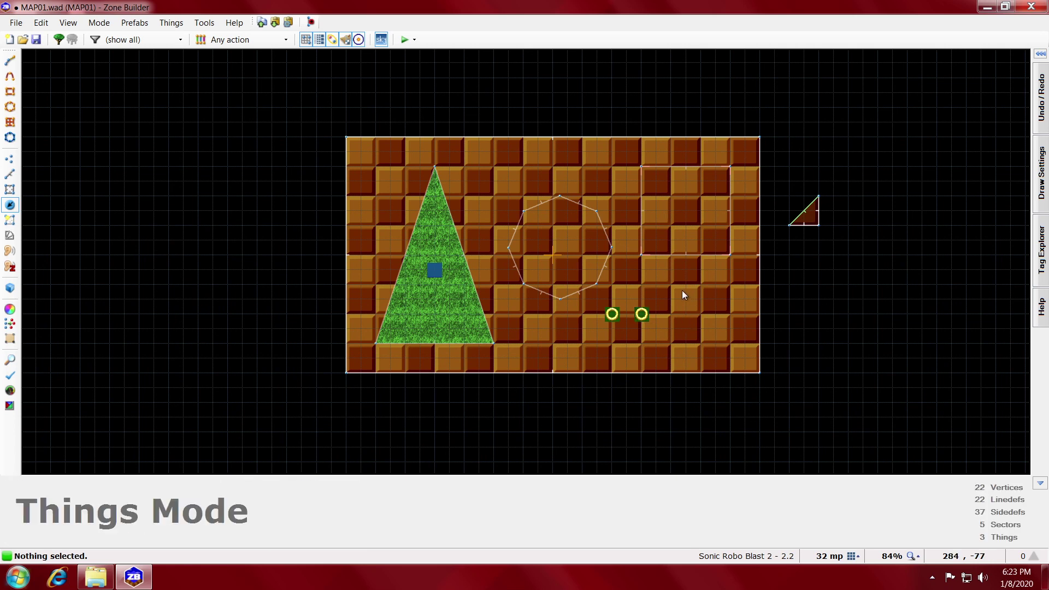
- Copy and paste the two rings to form an evenly spaced east-west row of five south-east of the octagon, then deselect them
drag(665, 294, 589, 333)
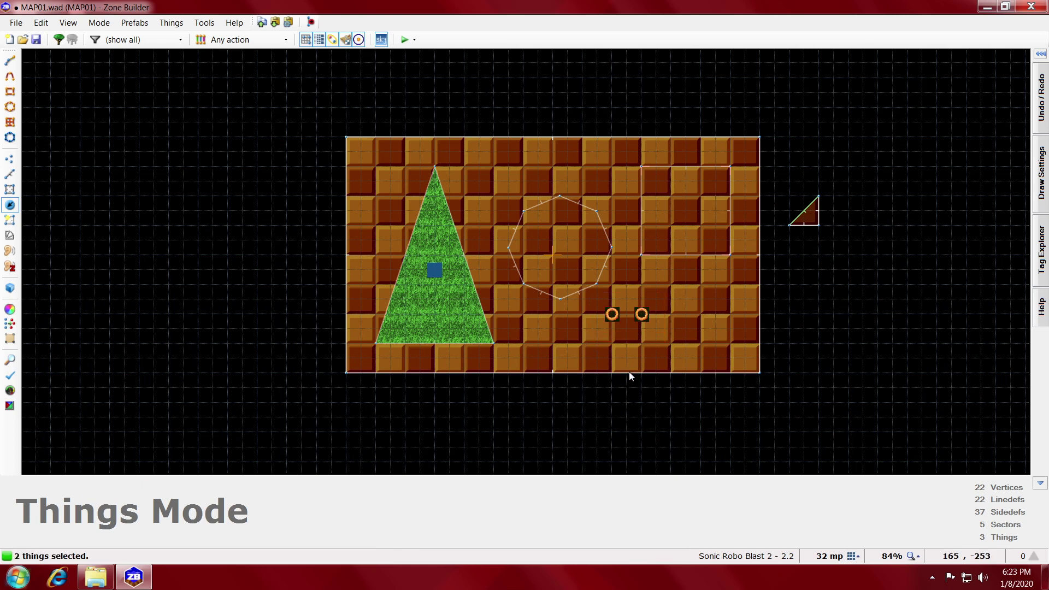
key(ctrl+c)
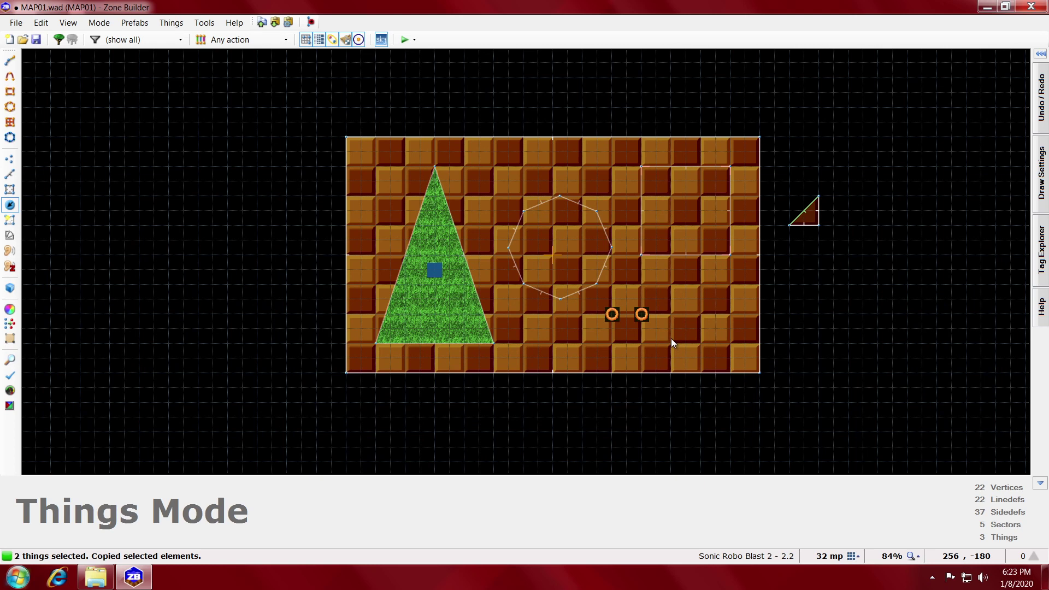
key(ctrl+v)
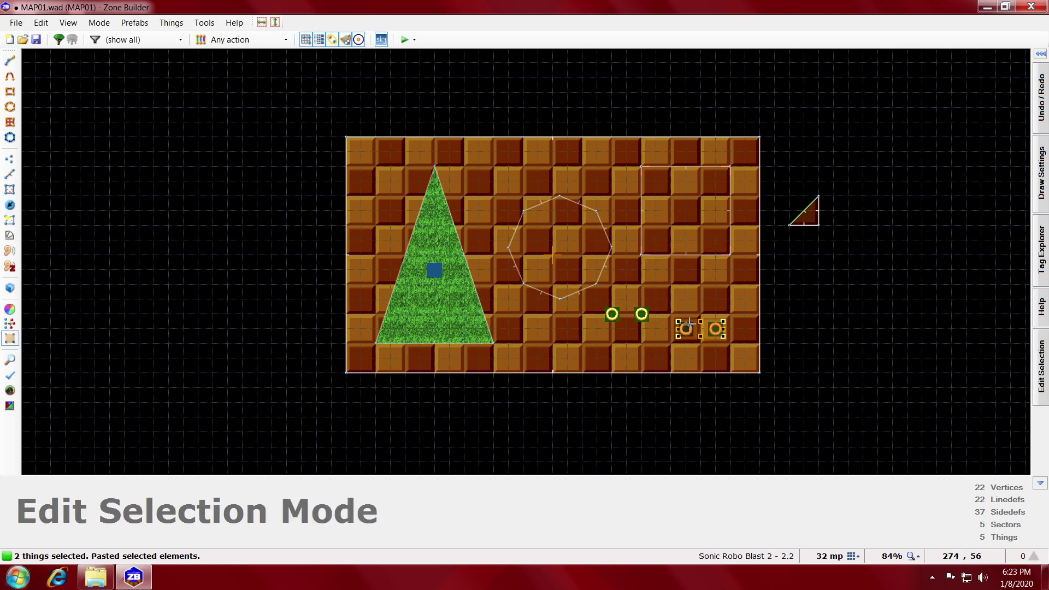
click(854, 303)
click(855, 303)
drag(704, 319, 588, 330)
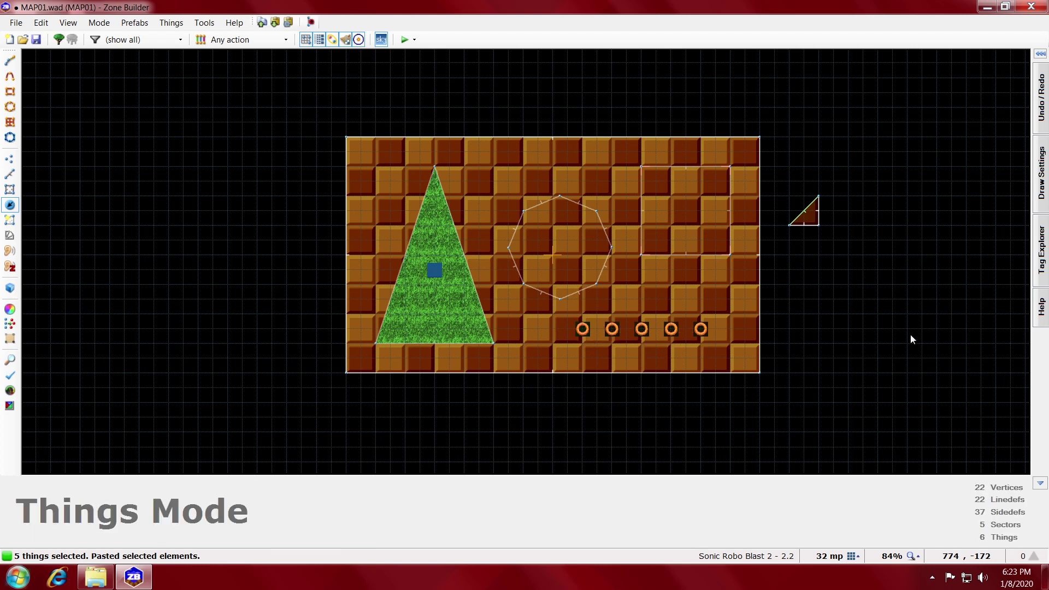
click(910, 333)
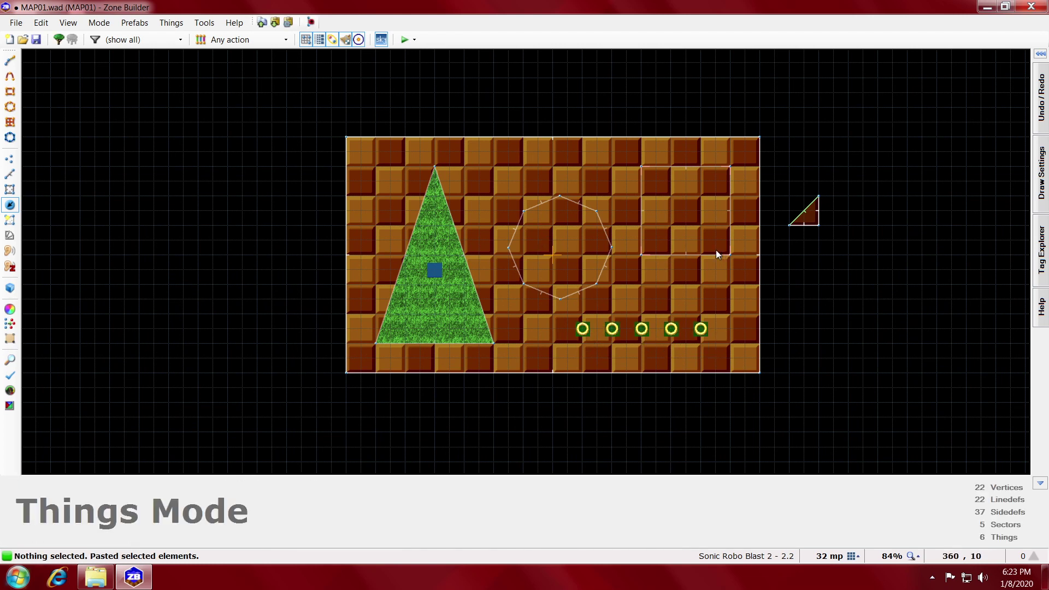
- Move all eight vertices of the octagonal sector so that it is centred on the map origin, then clear the selection
scroll(553, 252, up, 3)
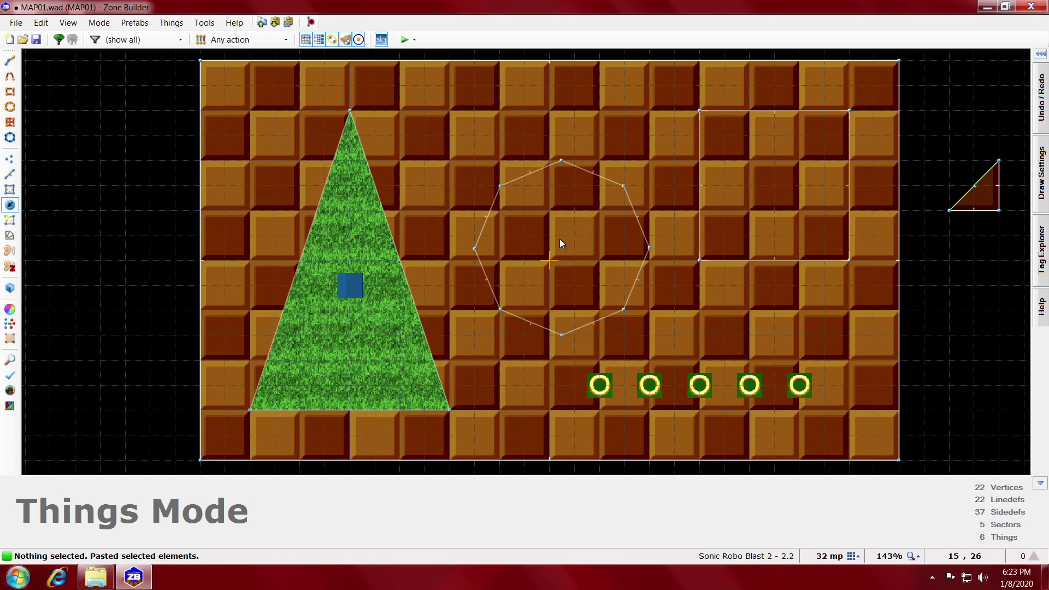
scroll(809, 290, down, 2)
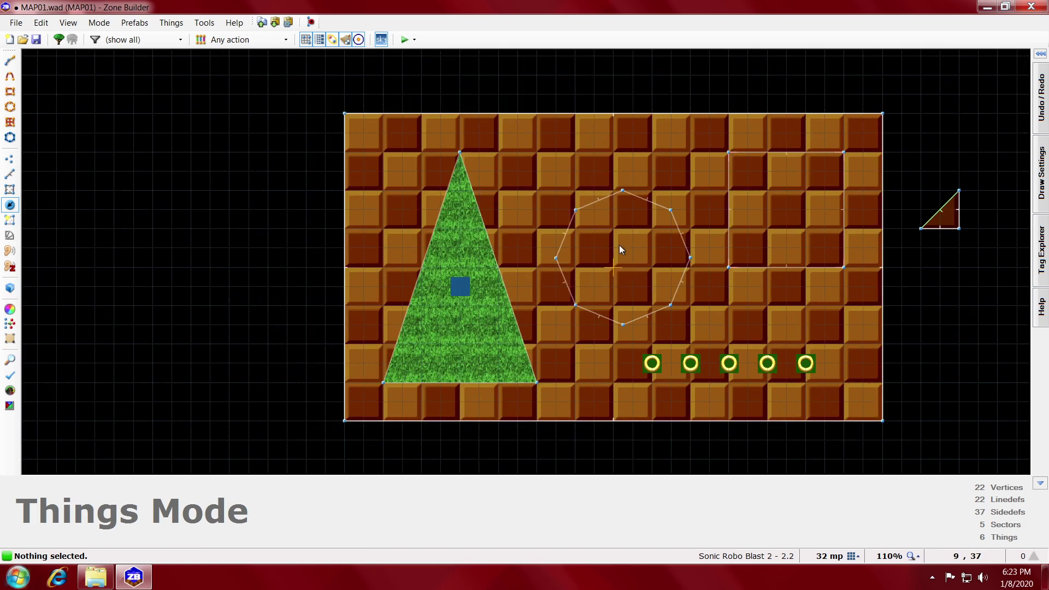
key(v)
drag(534, 170, 706, 346)
drag(551, 258, 546, 269)
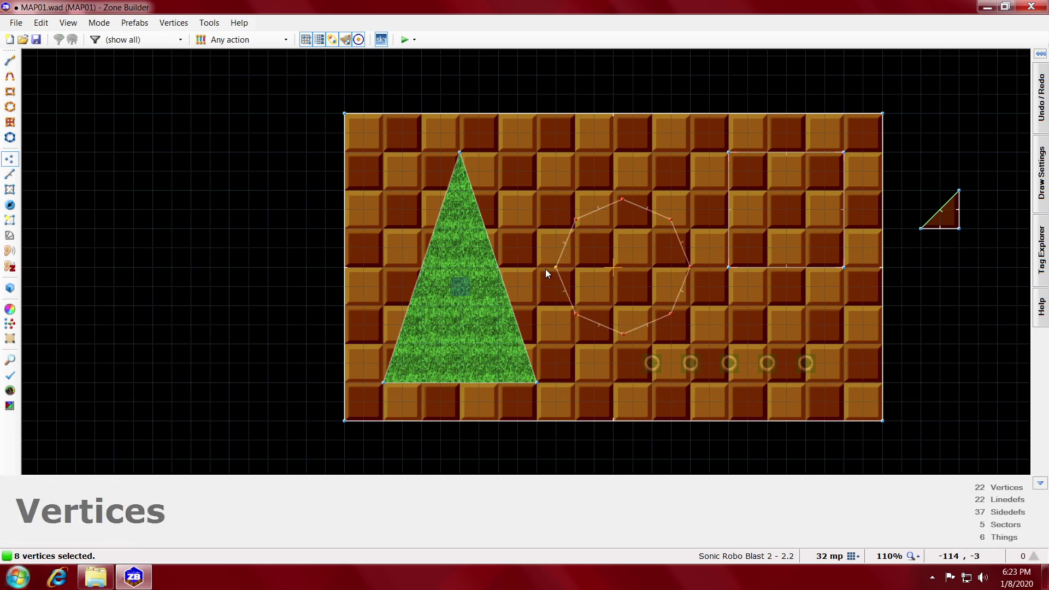
scroll(625, 204, up, 6)
right_drag(625, 204, 602, 205)
scroll(609, 140, down, 4)
key(c)
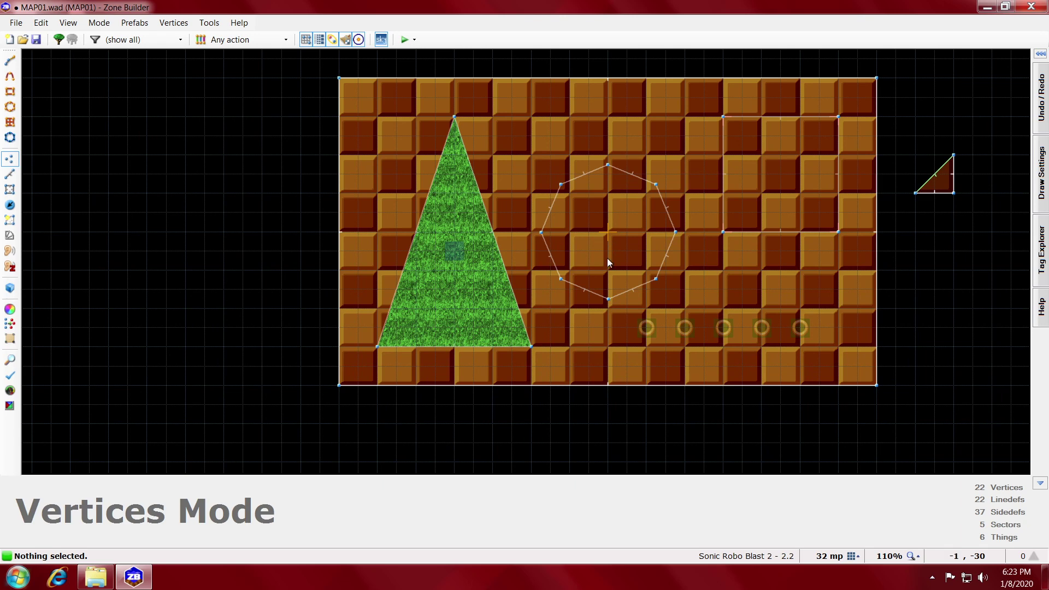
- Place a Super Ring (10 Rings) monitor at X 0, Y 0 in the octagon's centre with the Flip flag enabled
key(t)
right_click(608, 232)
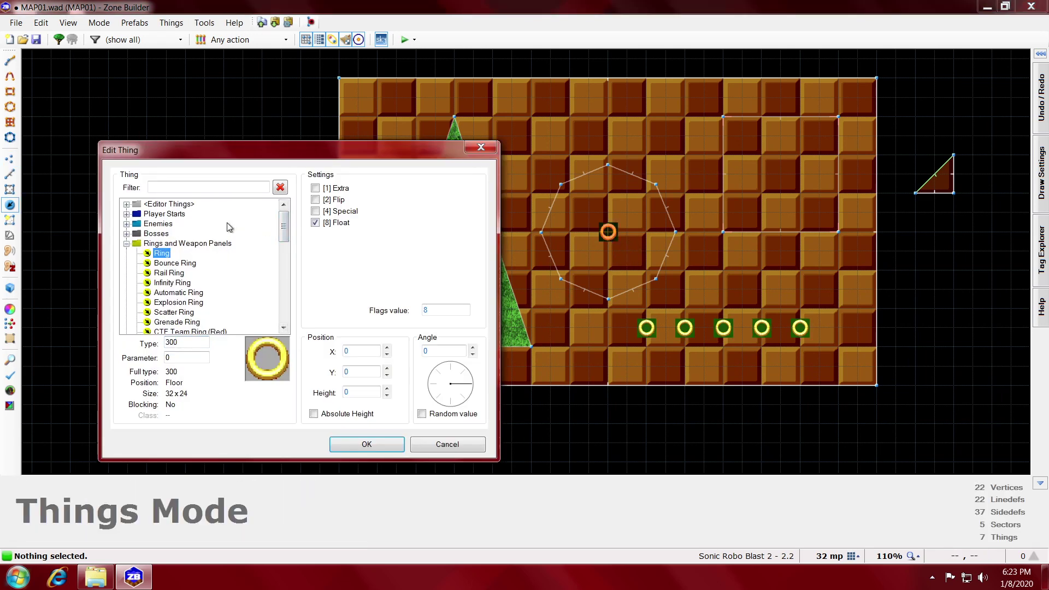
click(127, 244)
scroll(135, 257, down, 1)
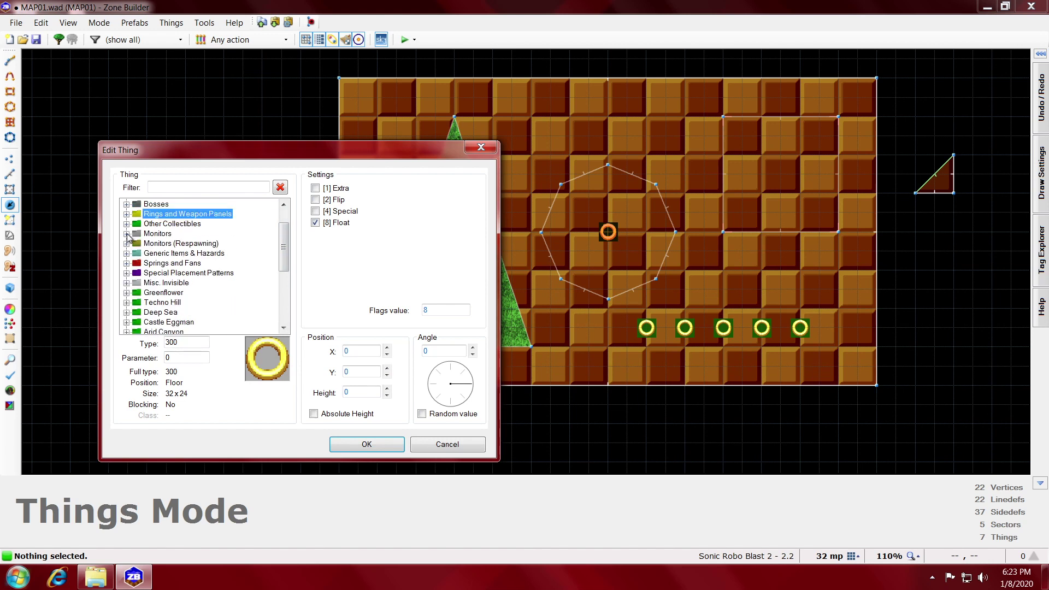
click(126, 233)
click(198, 215)
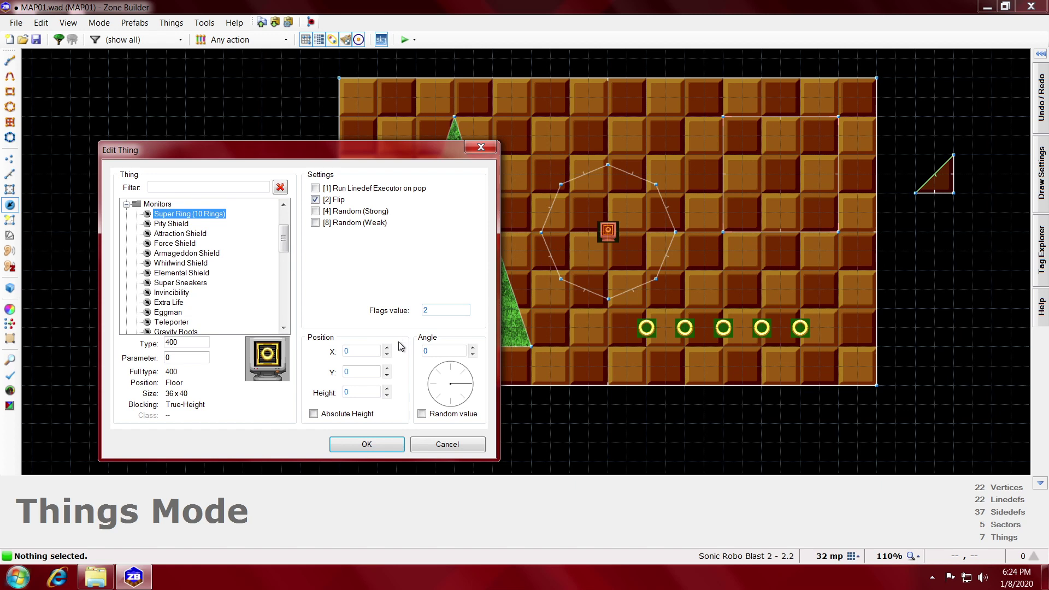
click(385, 447)
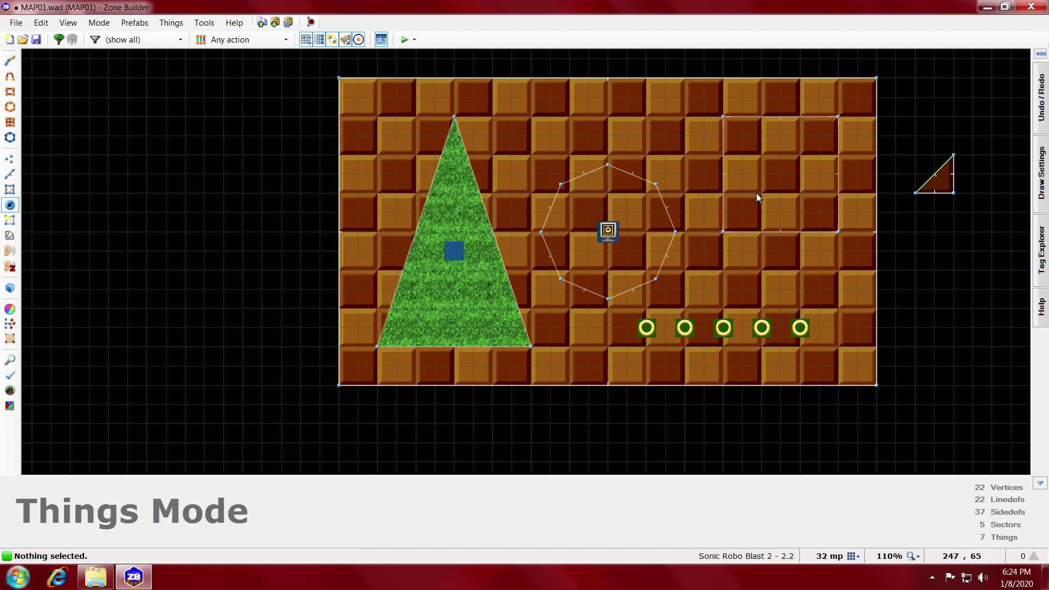
- Place a Crawla (Blue) enemy at X 288, Y 96 in the square platform sector, facing angle 180 with no flags
key(Insert)
click(196, 187)
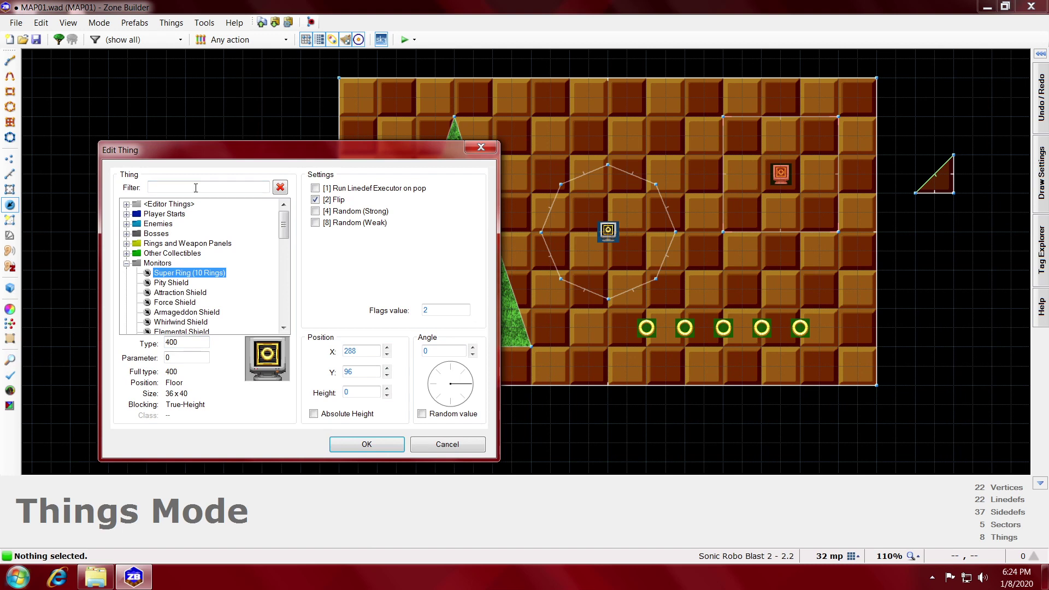
text(crawla)
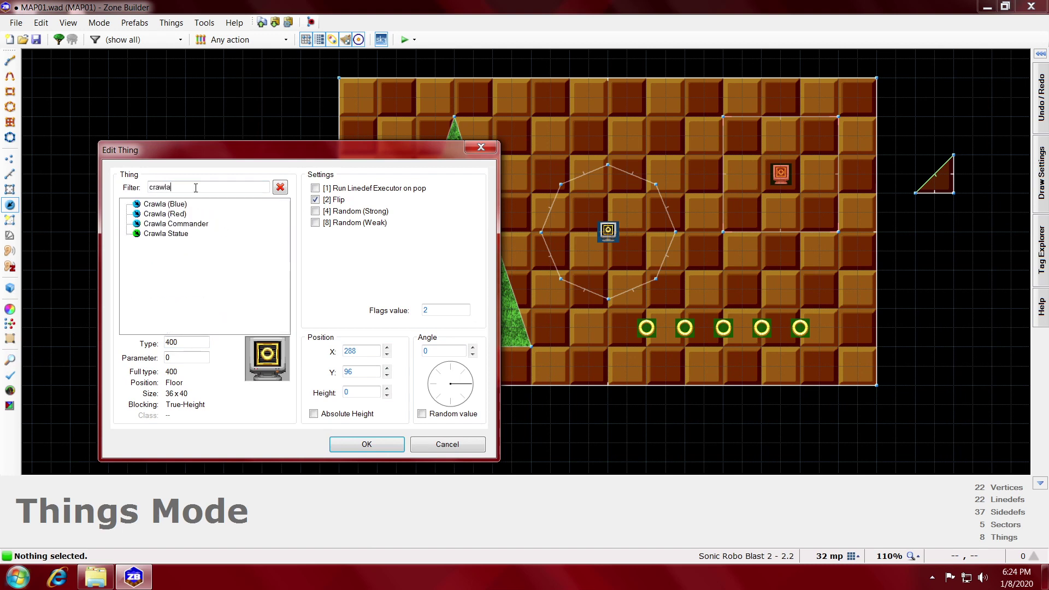
click(179, 206)
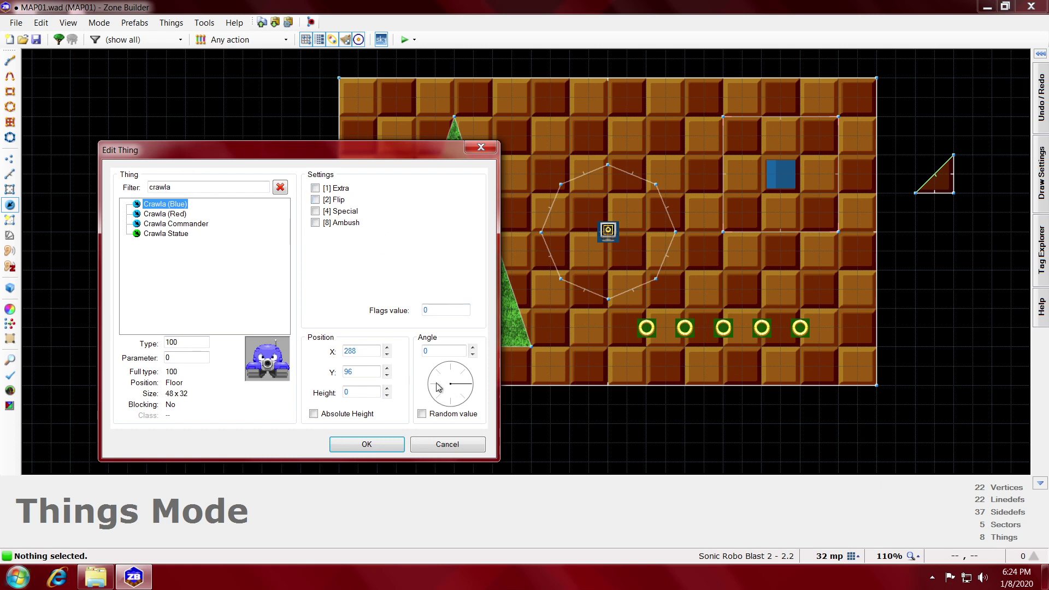
drag(423, 149, 330, 149)
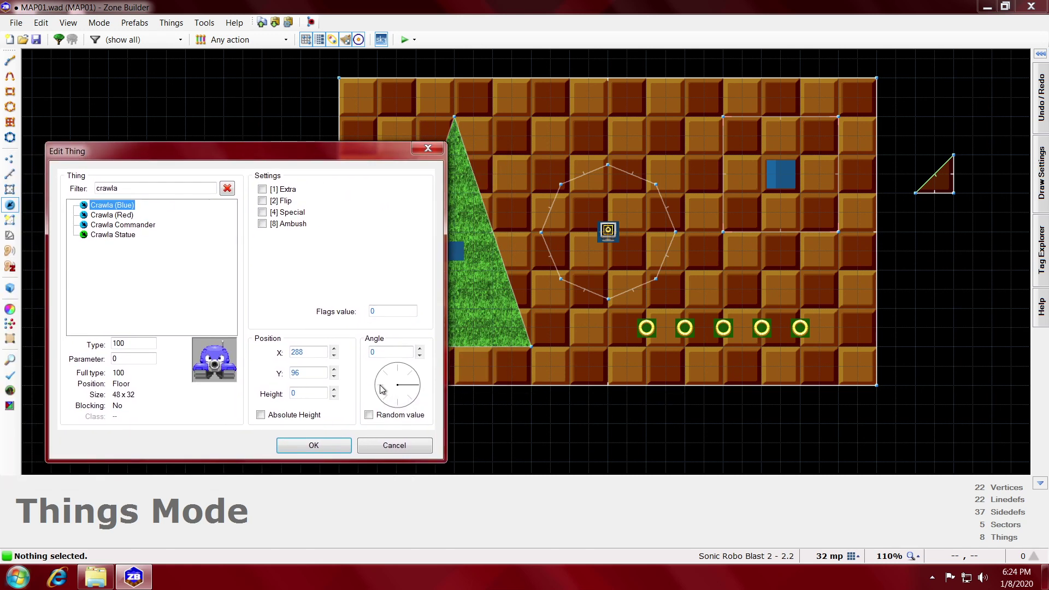
click(383, 390)
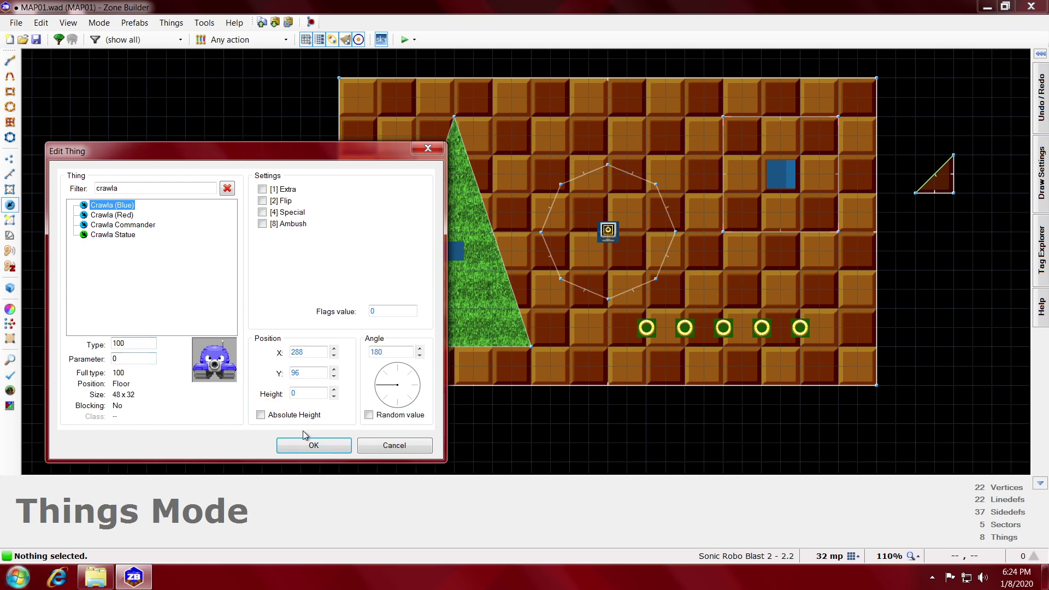
click(313, 445)
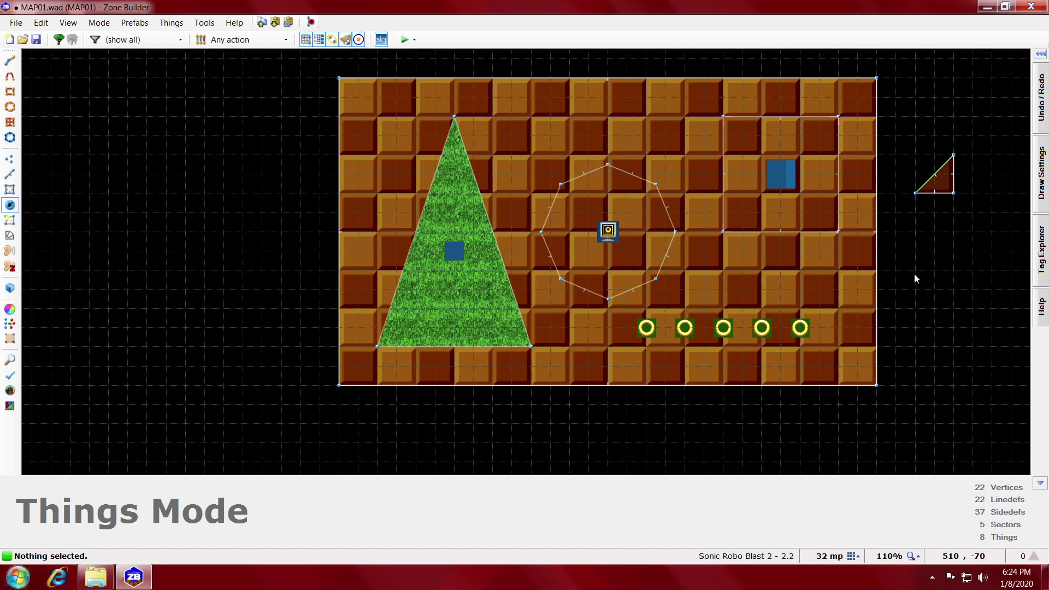
- Test-play the map and jump off the starting platform onto the blue Crawla to destroy it
key(F9)
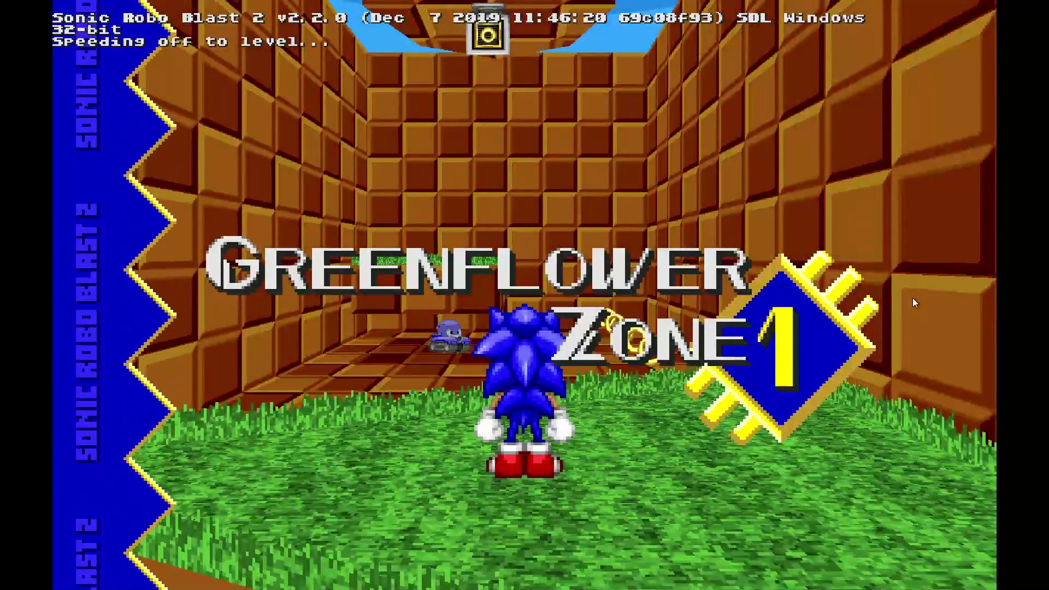
key(w)
key(space)
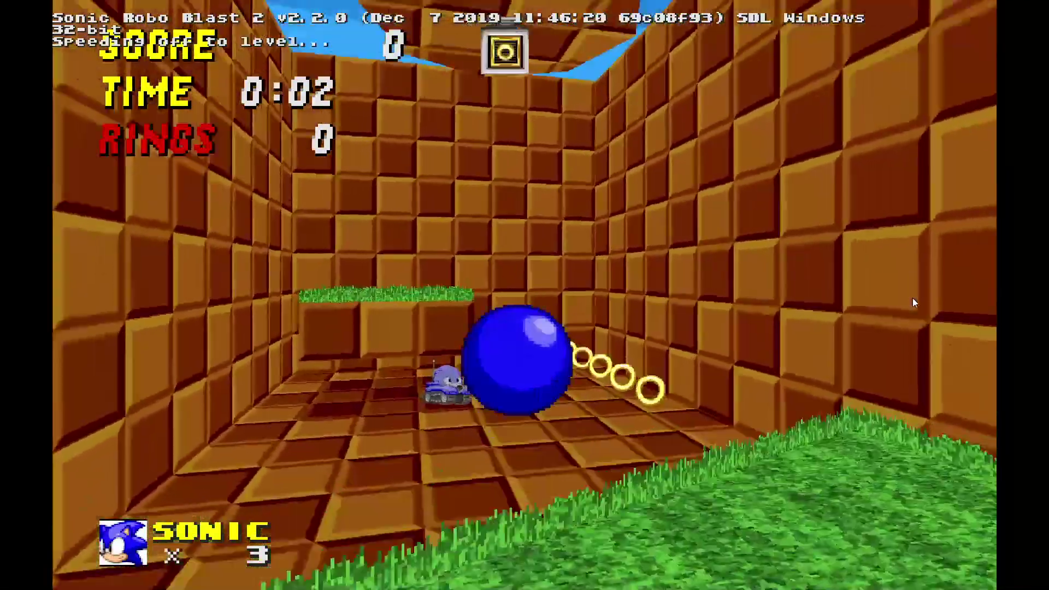
key(w)
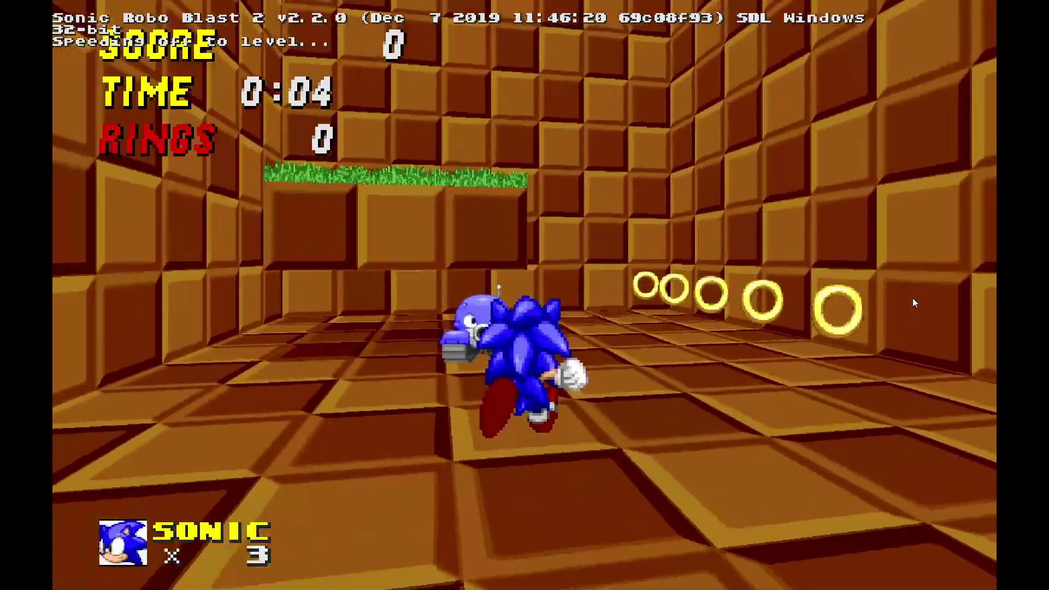
key(space)
key(w)
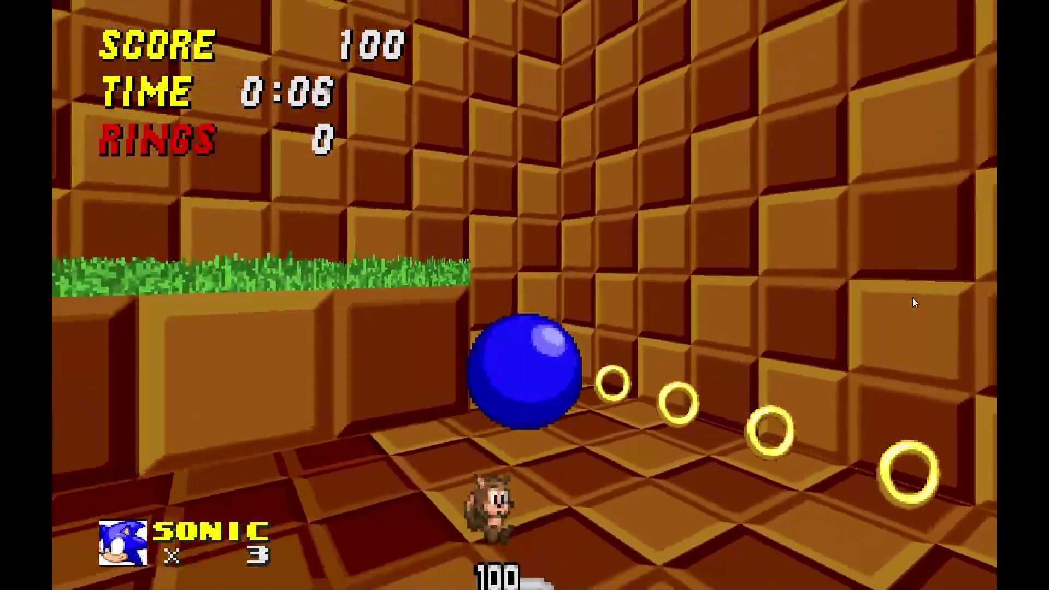
- Run through the row of five rings in the test game to collect them all
key(s)
key(Right)
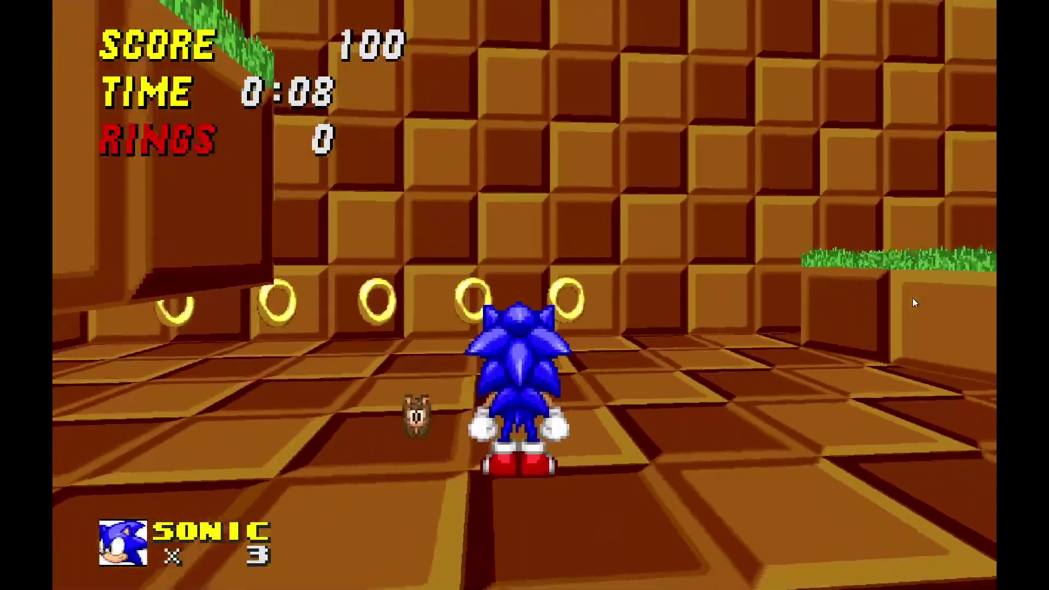
key(d)
key(Left)
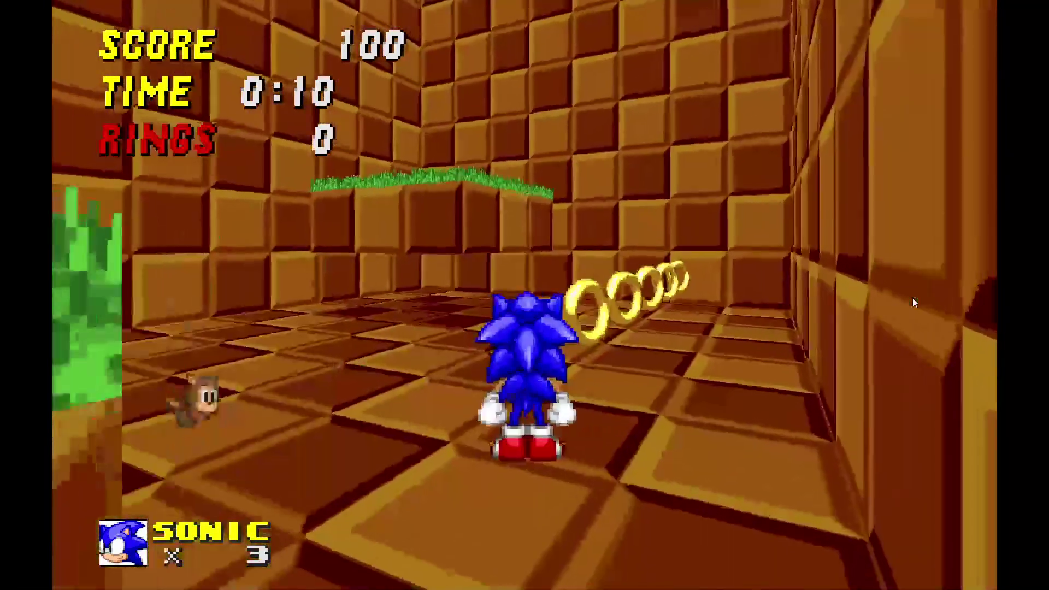
key(a)
key(Right)
key(w)
key(a)
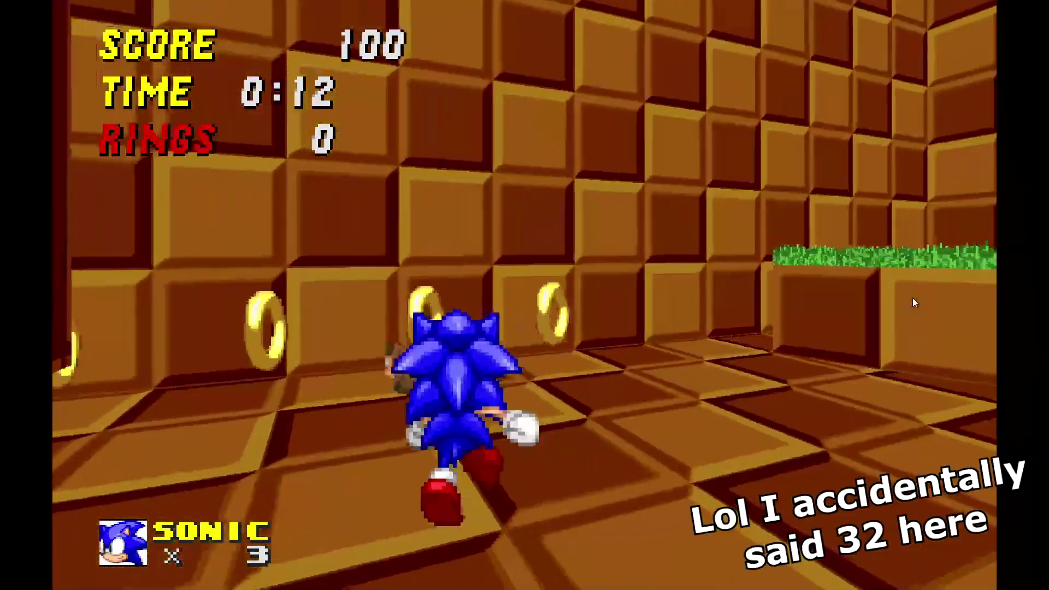
key(d)
key(Left)
key(w)
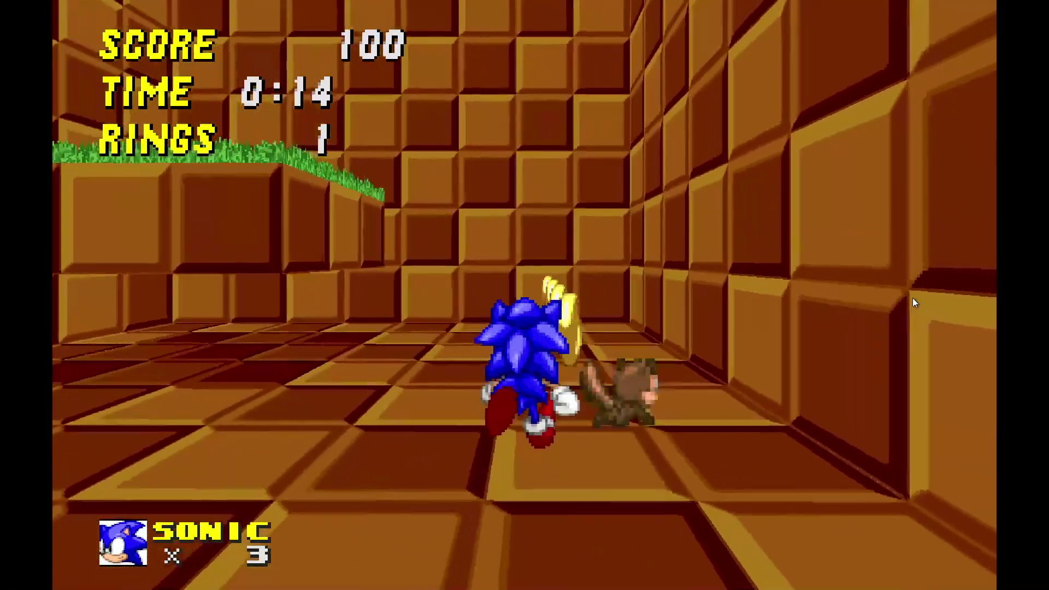
key(a)
key(w)
key(Left)
key(a)
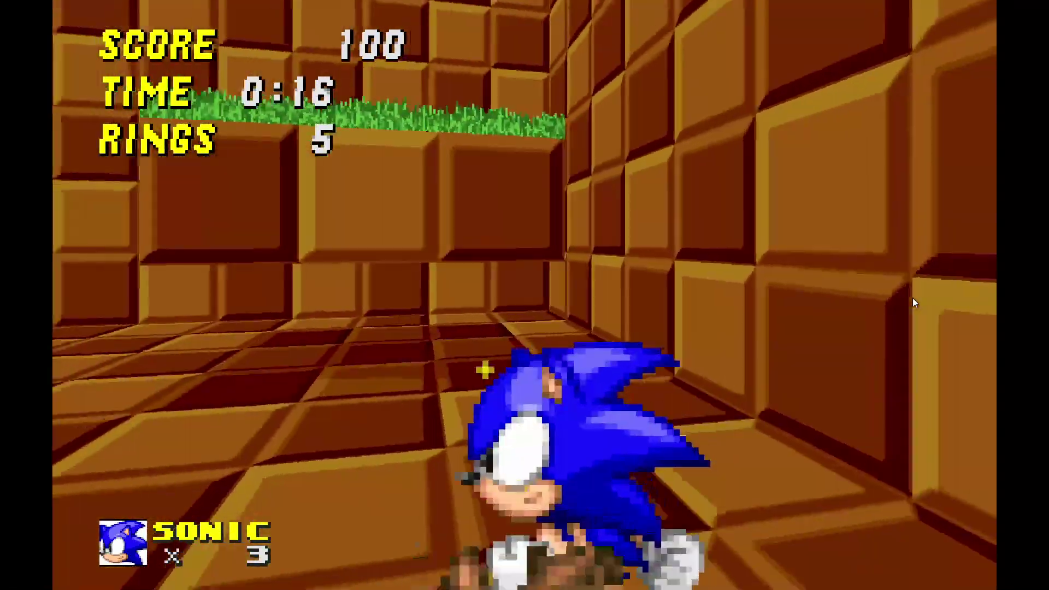
key(Left)
key(w)
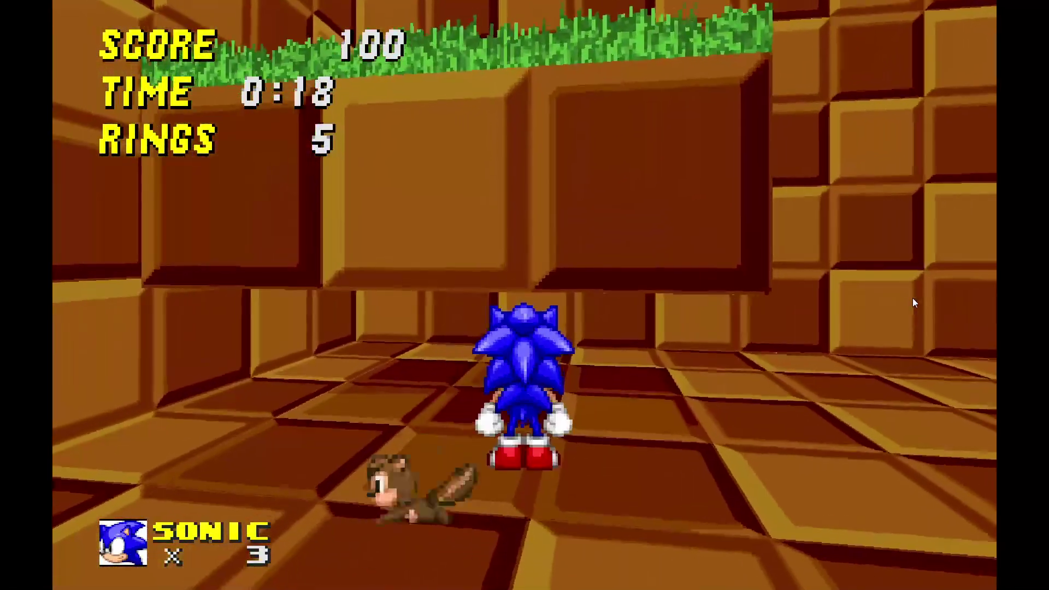
- Jump onto the floating grass platform to view the ceiling-mounted ring monitor, and quit the test game
key(Left)
key(Up)
key(space)
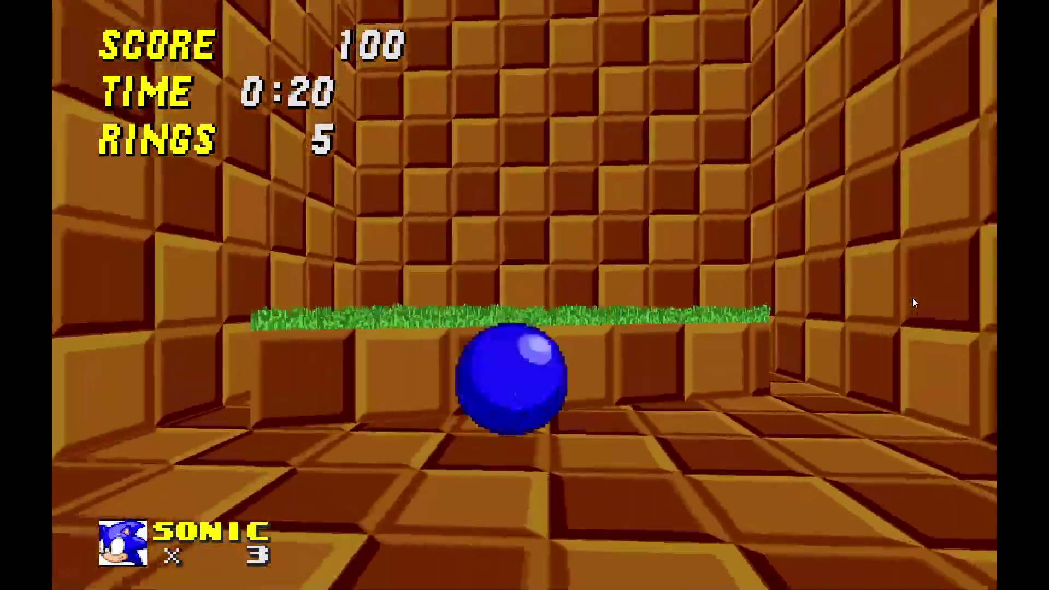
key(Left)
key(Up)
key(space)
key(Right)
key(Up)
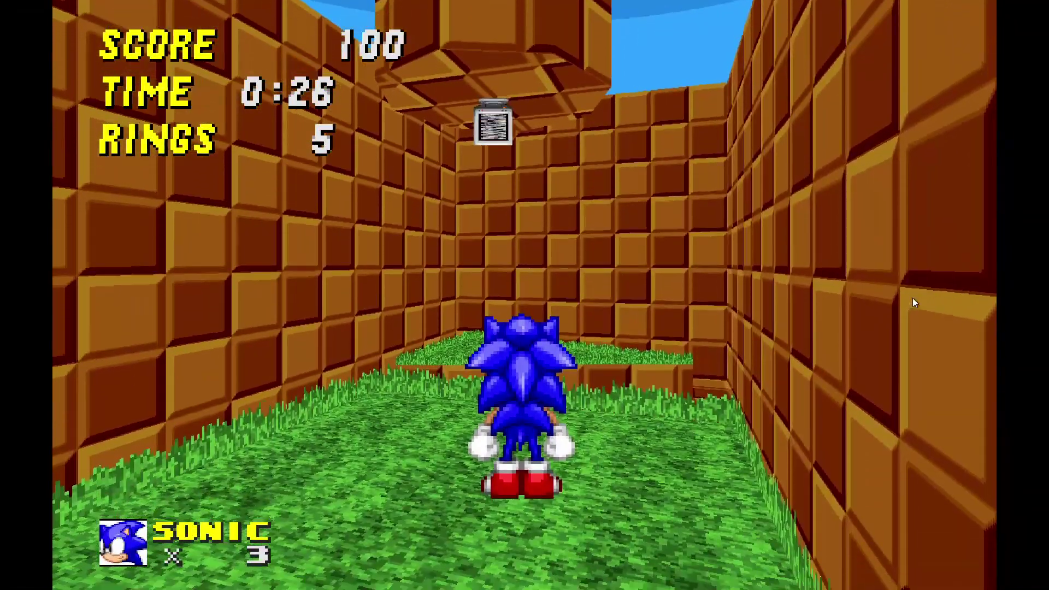
key(Right)
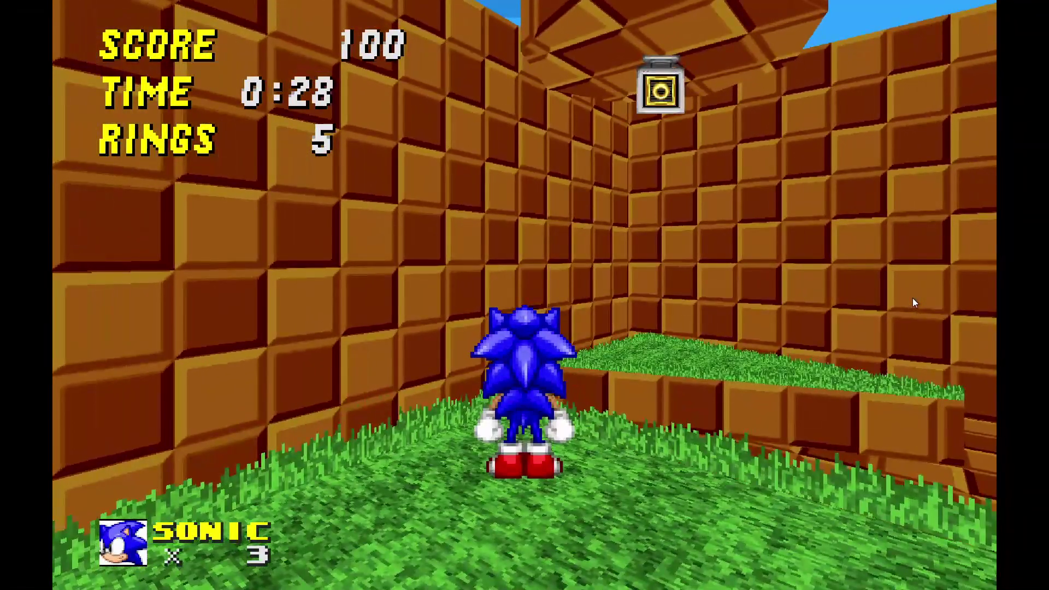
key(Escape)
key(Up)
key(Return)
key(y)
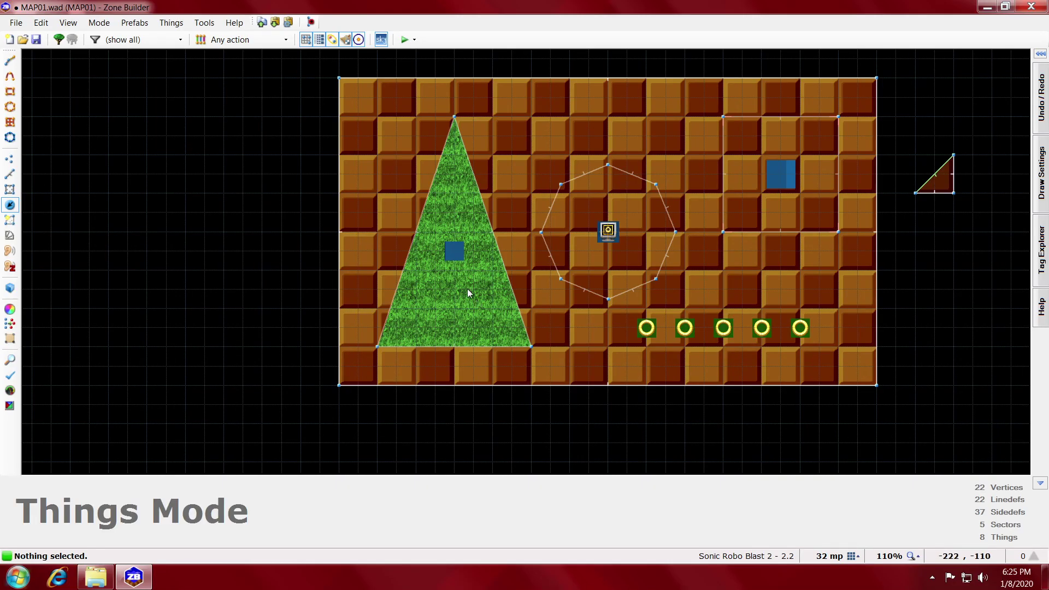
- Set the blue Crawla's height to 128 so that it stands on the floating grass platform
right_click(781, 180)
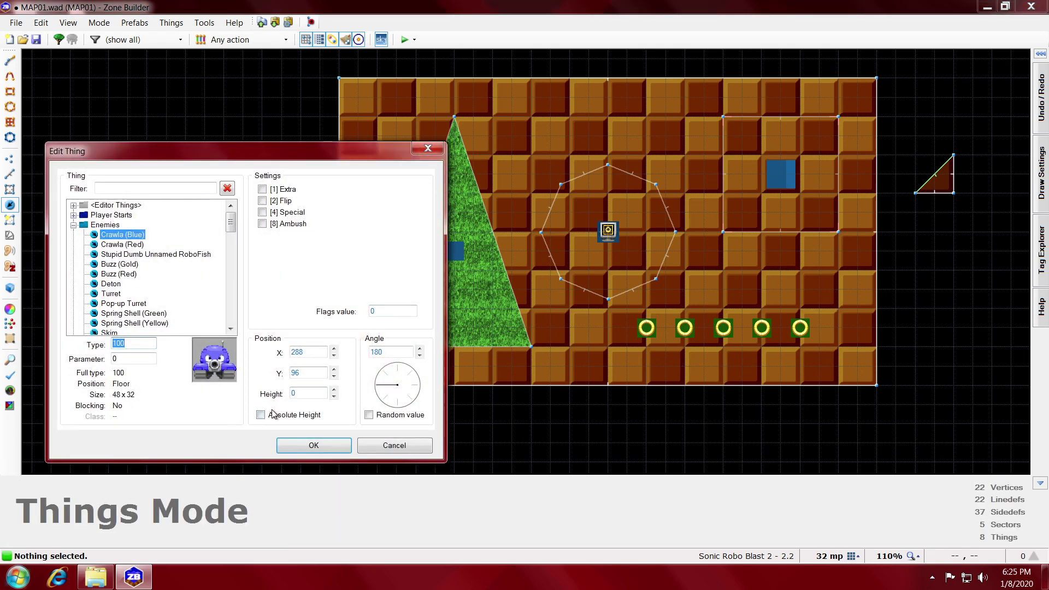
click(316, 394)
text(128)
click(340, 445)
- Inspect the Crawla in Visual Mode, raising its height to 144 and returning it to 128 before going back to the 2D map
key(q)
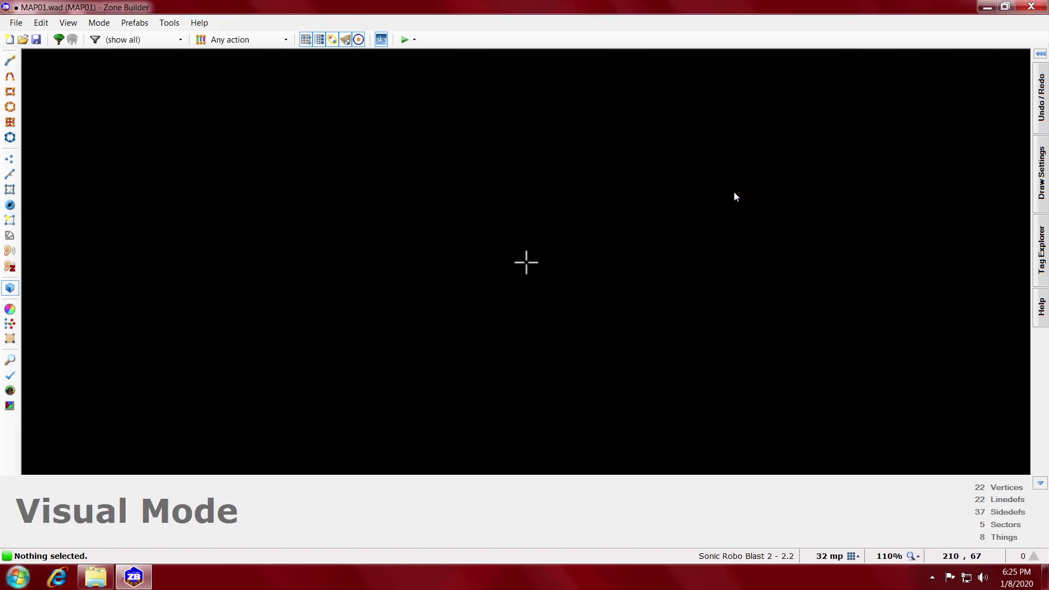
key(s)
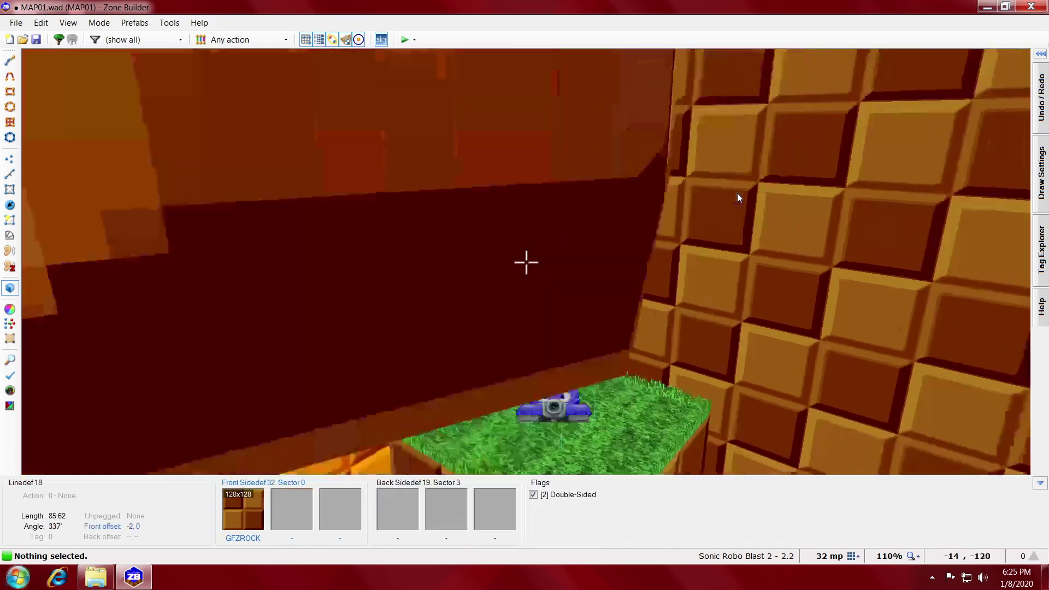
key(w)
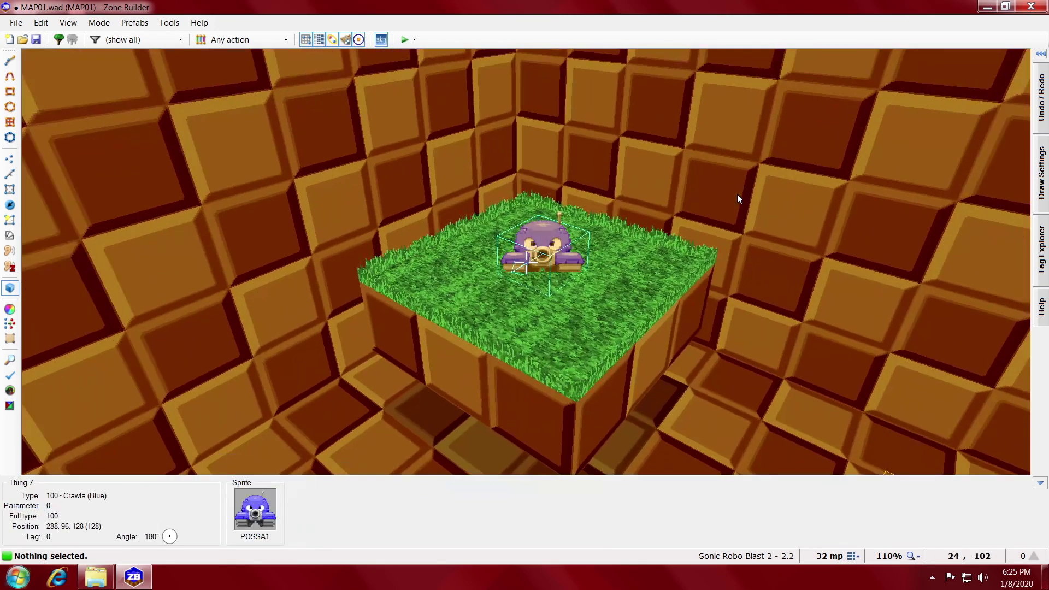
scroll(737, 194, up, 1)
key(w)
scroll(738, 195, up, 1)
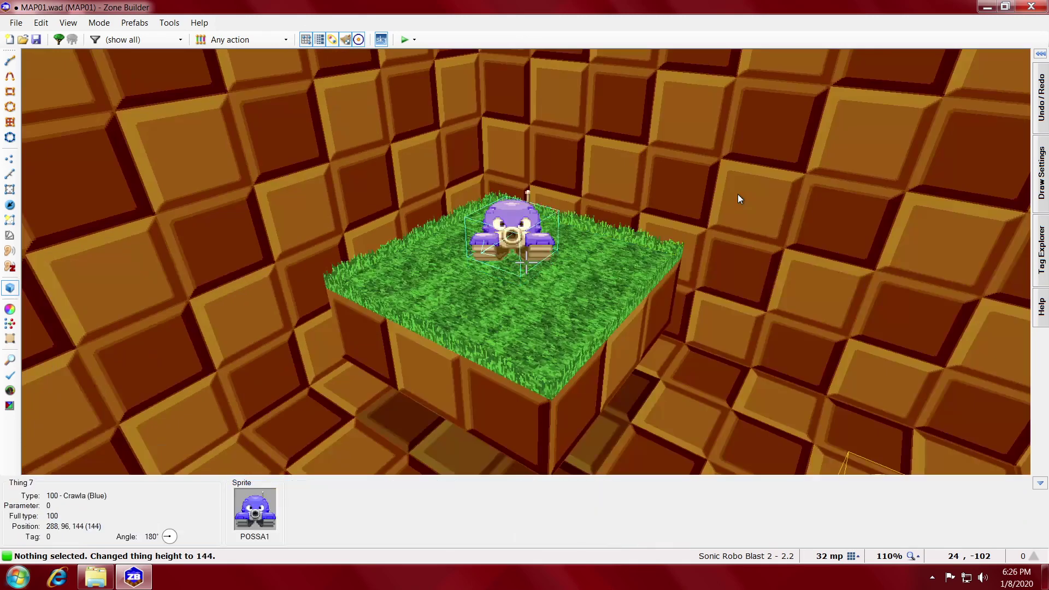
key(s)
key(w)
scroll(737, 195, down, 2)
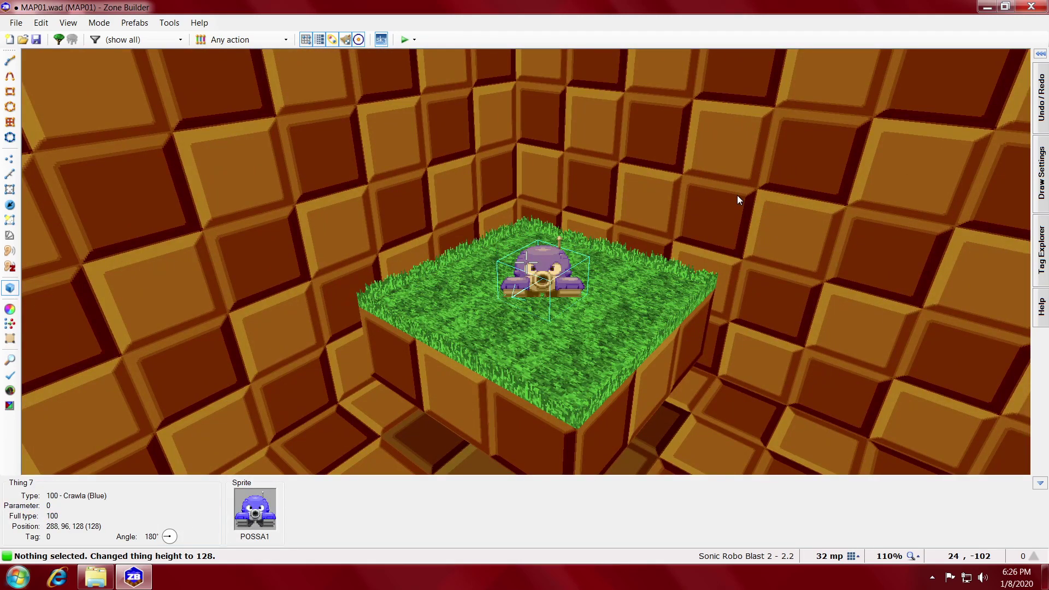
key(q)
scroll(716, 242, down, 3)
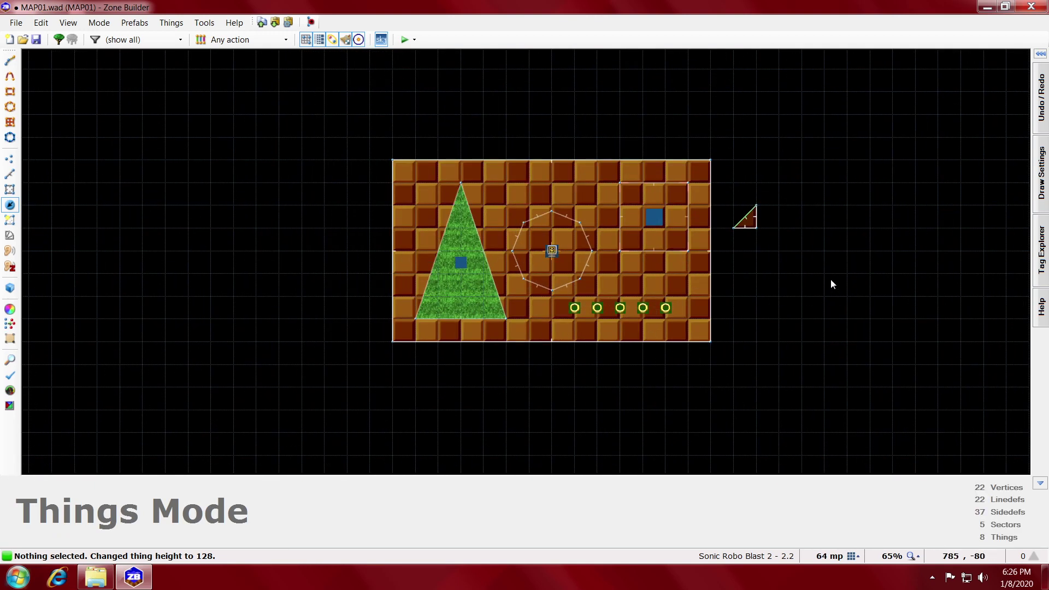
- Test-play the map again and approach the Crawla on the floating grass platform
key(F9)
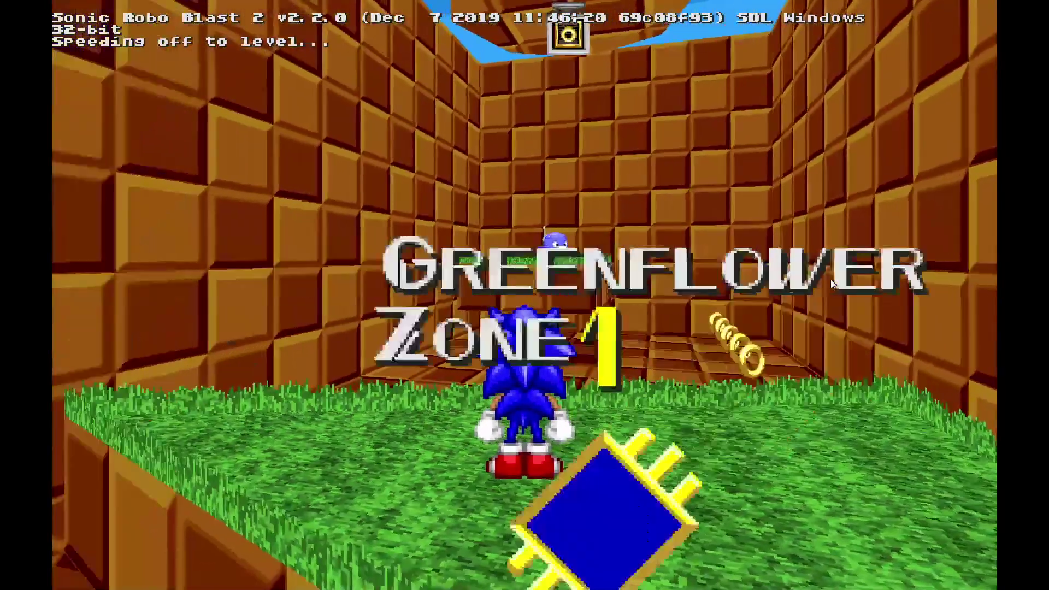
key(w)
key(space)
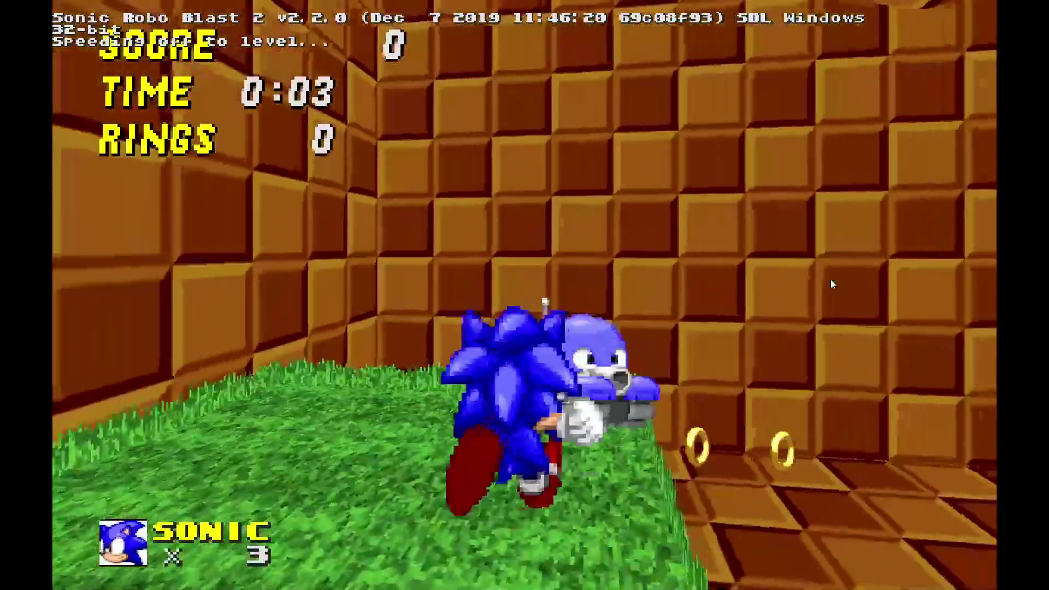
key(space)
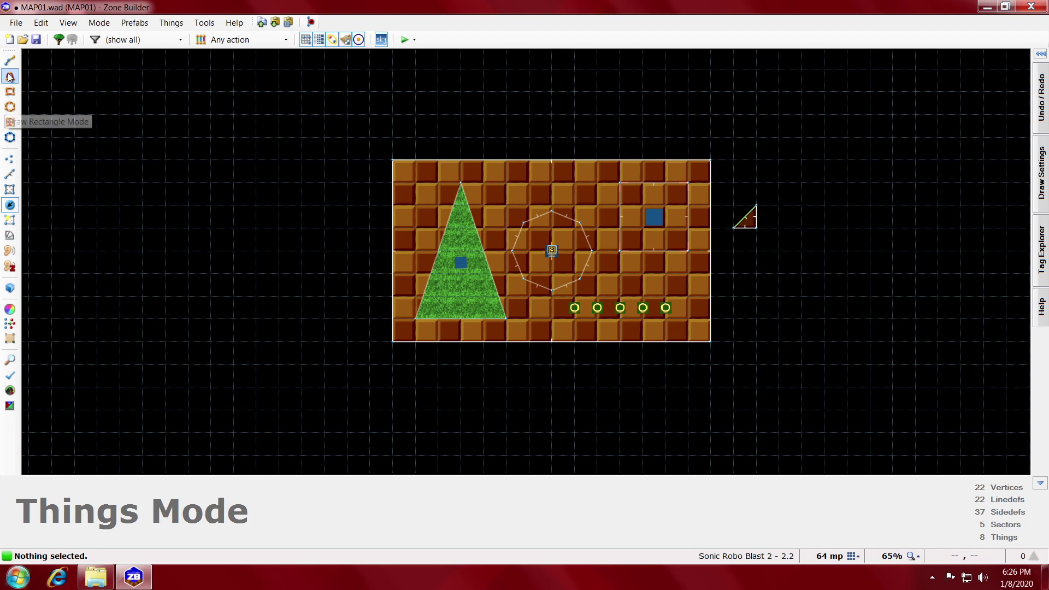
- Start saving the map and create and open a new folder named wip inside the SRB2 documents folder
click(15, 23)
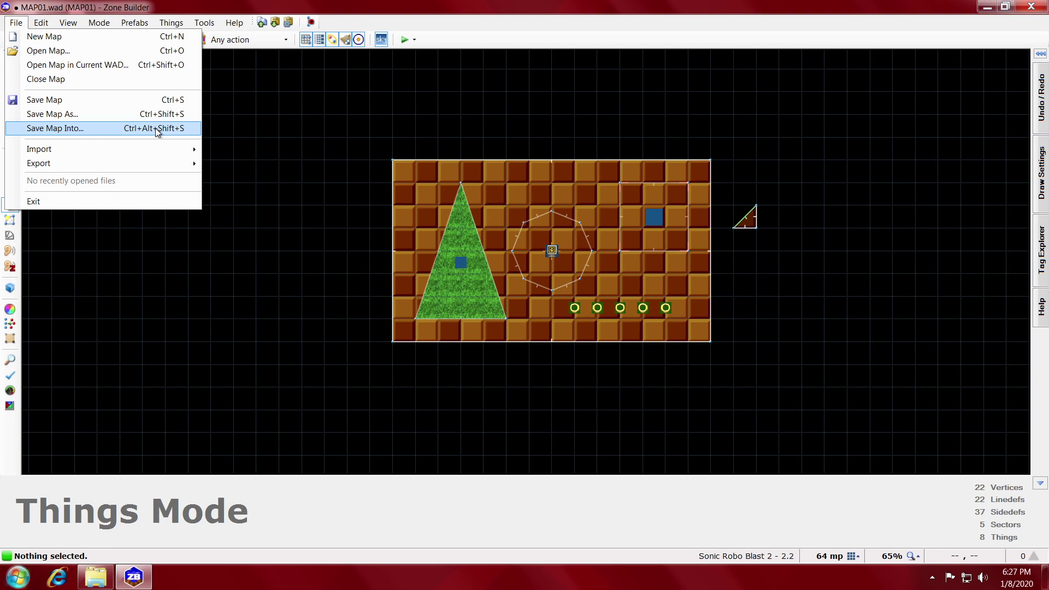
click(154, 100)
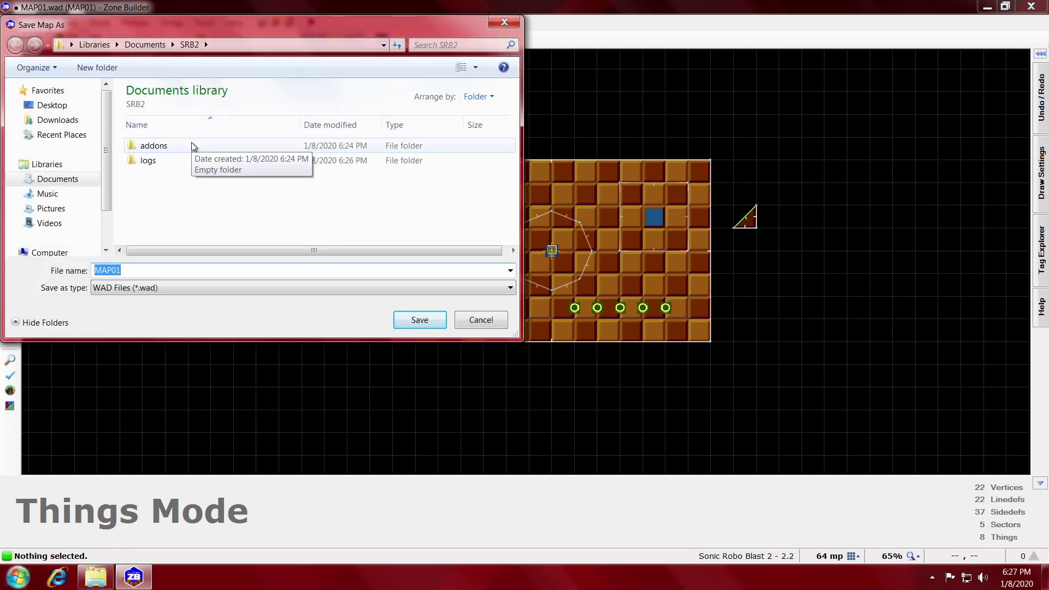
right_click(384, 193)
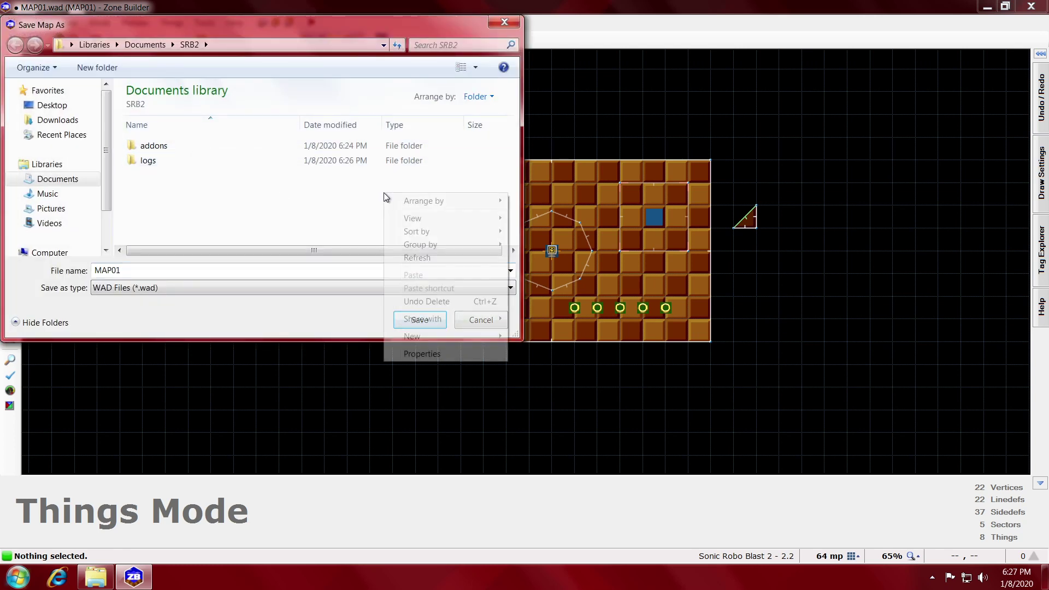
mouse_move(484, 338)
click(544, 338)
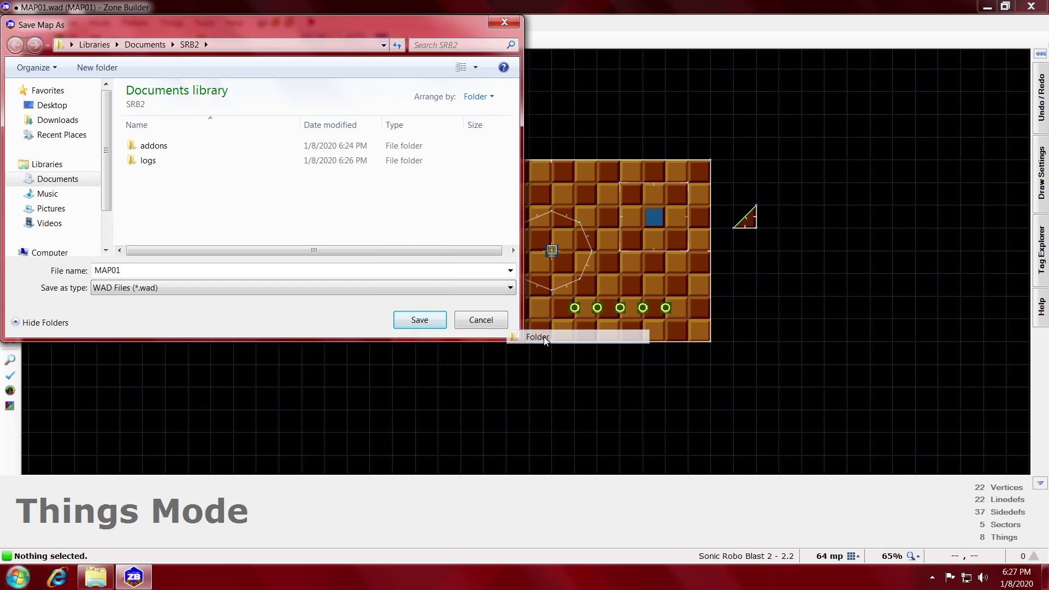
text(wip)
key(Return)
key(Return)
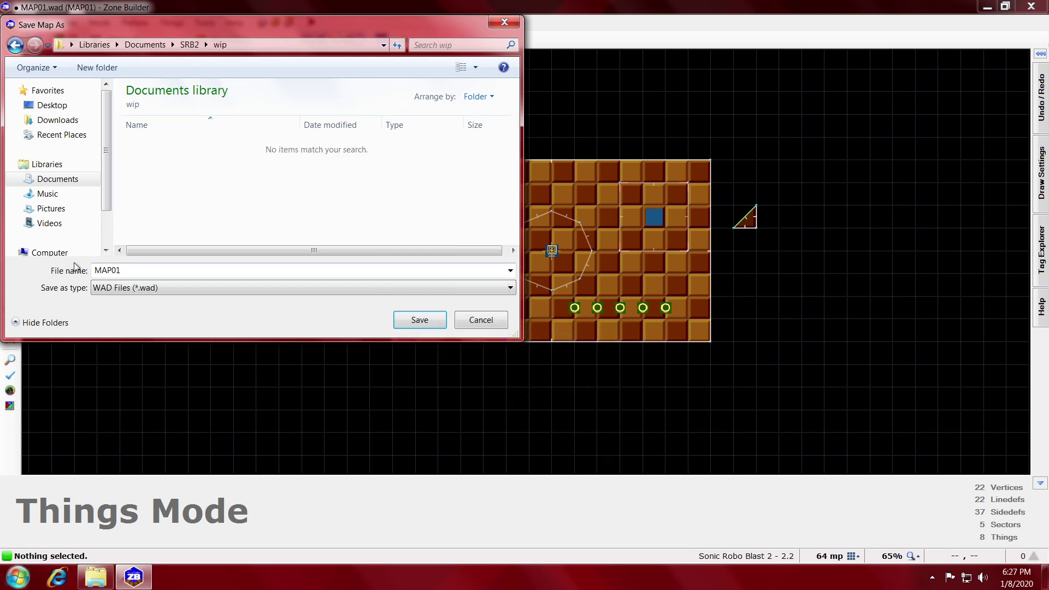
- Save the map as a WAD file named "happy test zone" in the wip folder
click(224, 270)
text(ha)
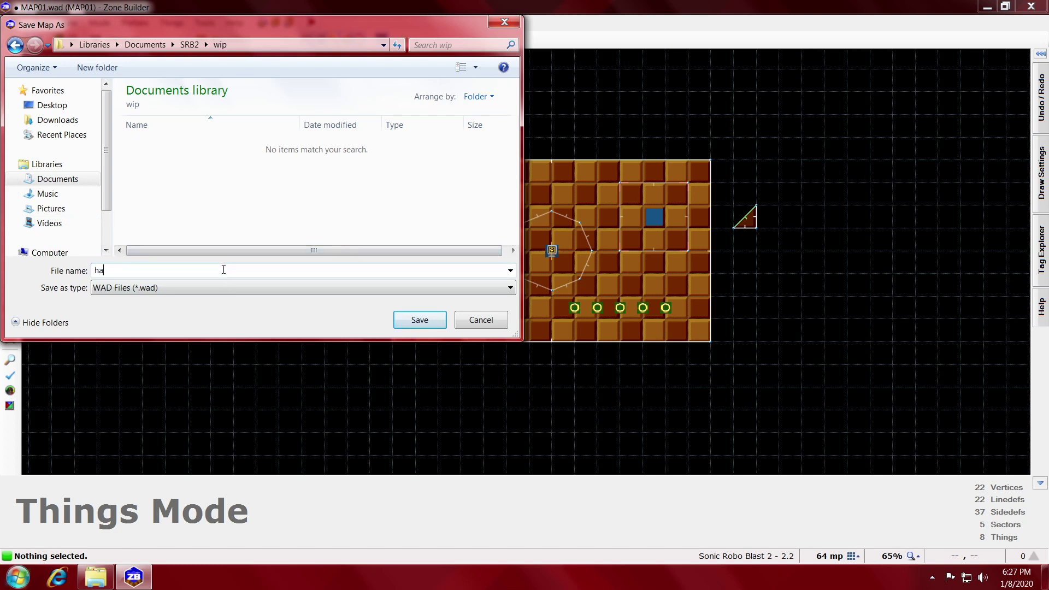
text(ppy test zone)
key(Return)
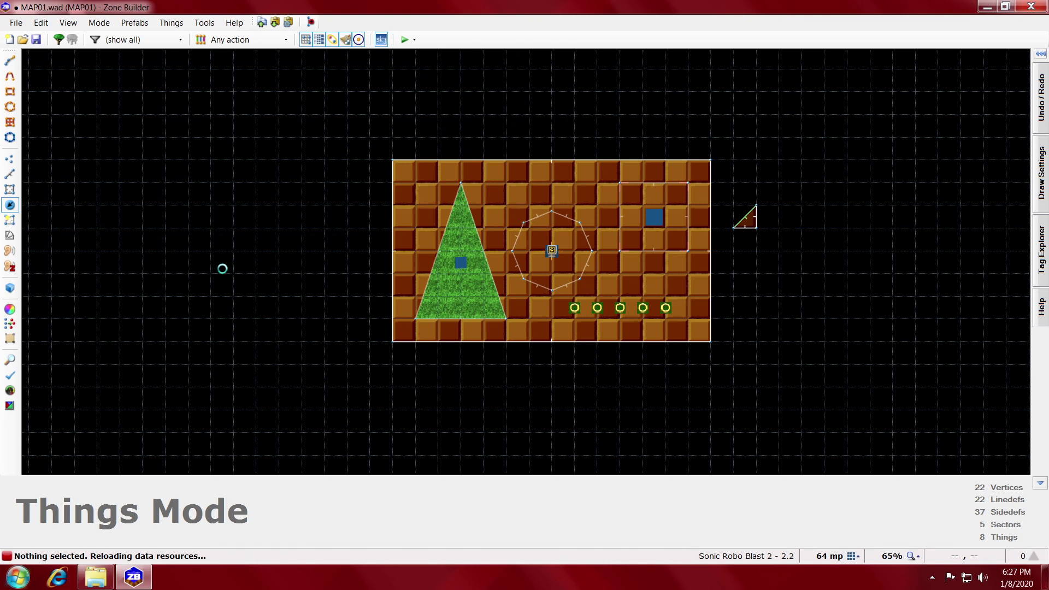